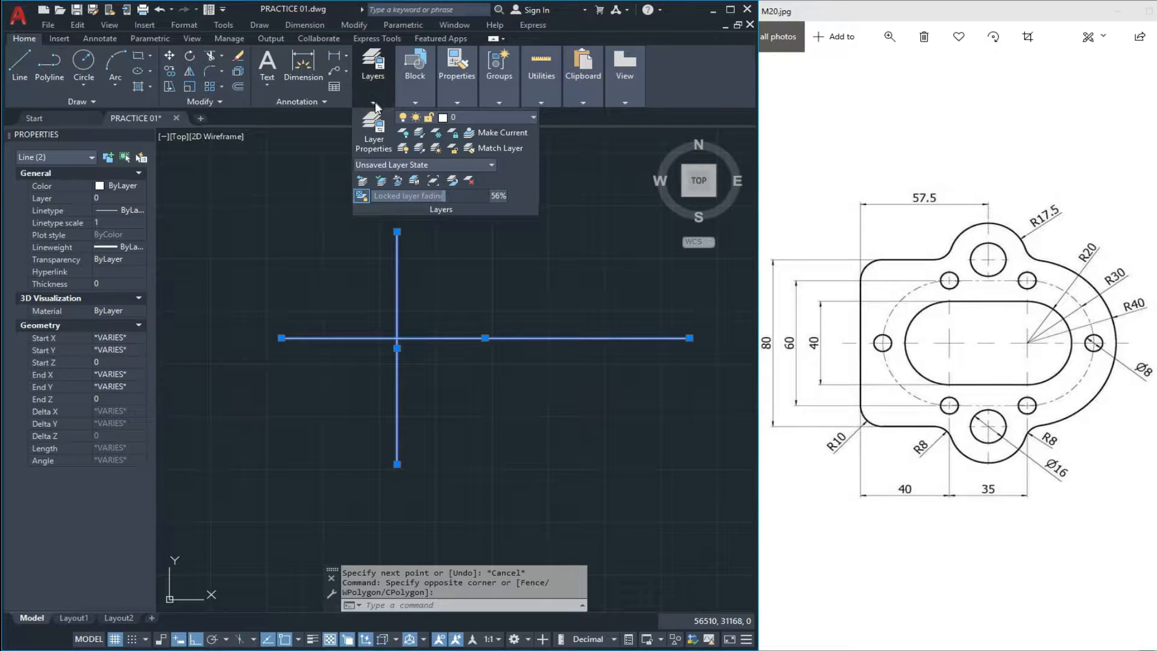
Assign the two selected crossing lines to the Projection layer and set their linetype scale to 0.2.
{"action": "left_click", "coordinate": [484, 118]}
{"action": "left_click", "coordinate": [489, 159]}
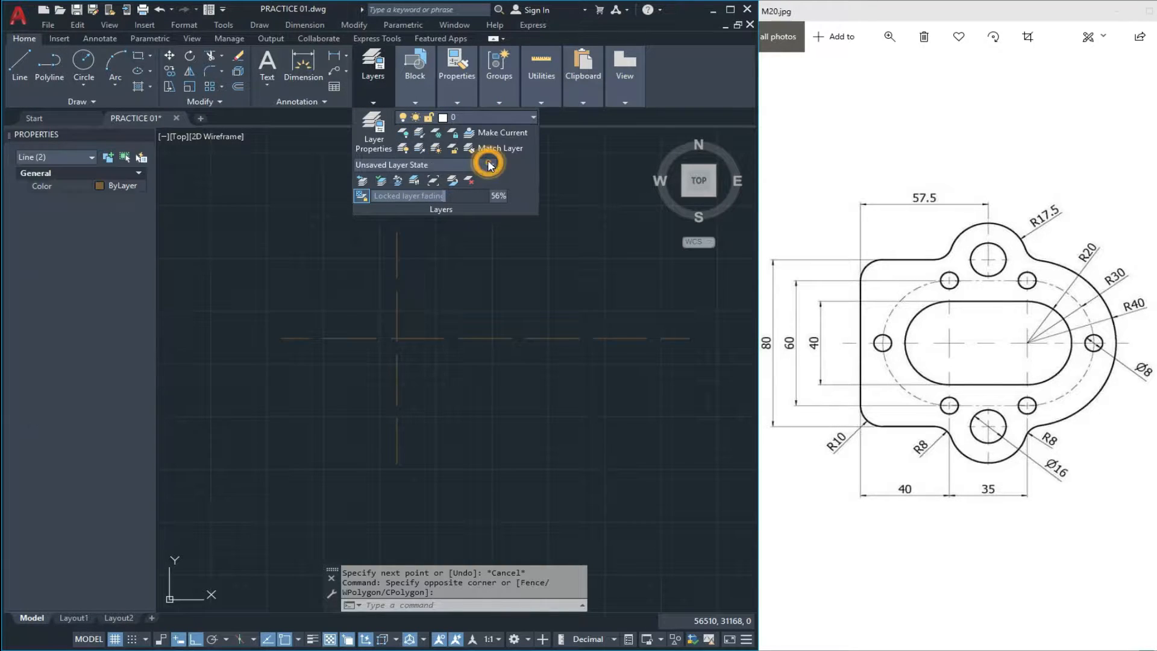
{"action": "left_click", "coordinate": [118, 223]}
{"action": "type", "text": "0.2"}
{"action": "key", "text": "Return"}
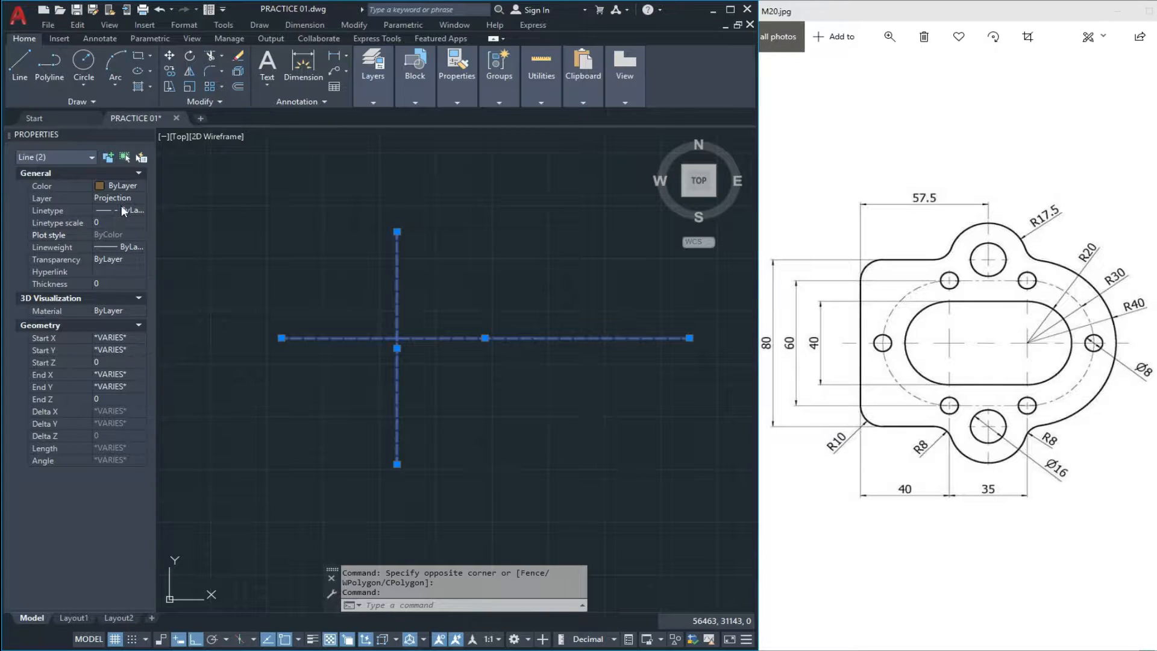
{"action": "key", "text": "Escape"}
Offset the vertical centerline 35 units to its right side.
{"action": "scroll", "coordinate": [313, 272], "scroll_direction": "down", "scroll_amount": 1}
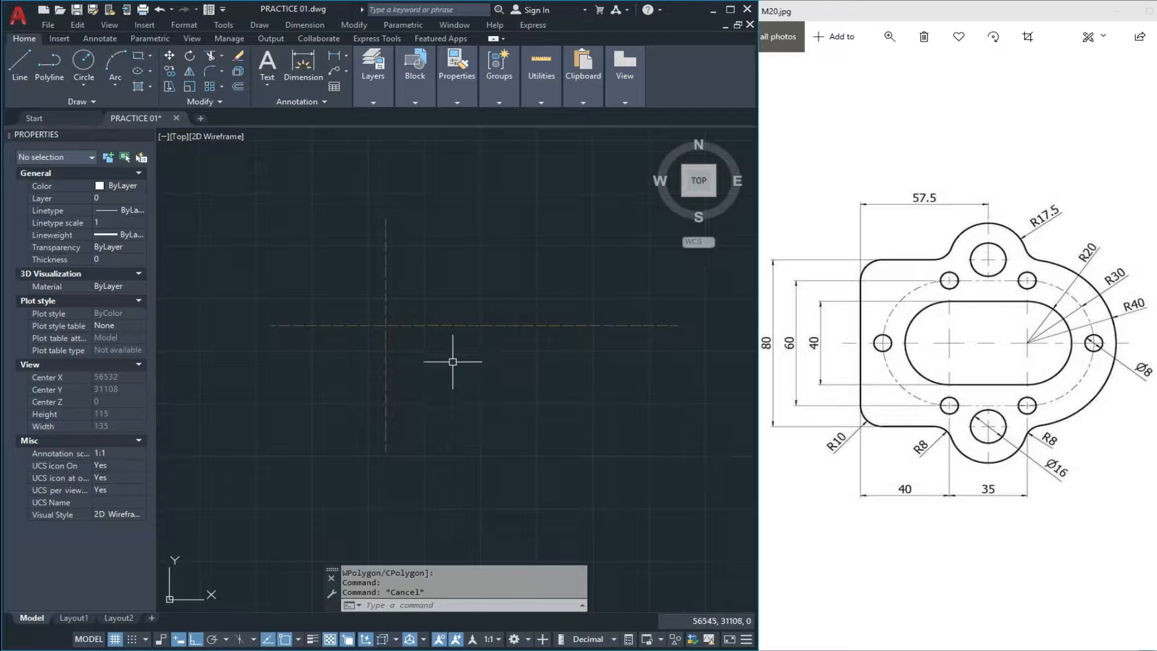
{"action": "type", "text": "o"}
{"action": "key", "text": "Return"}
{"action": "type", "text": "35"}
{"action": "key", "text": "Return"}
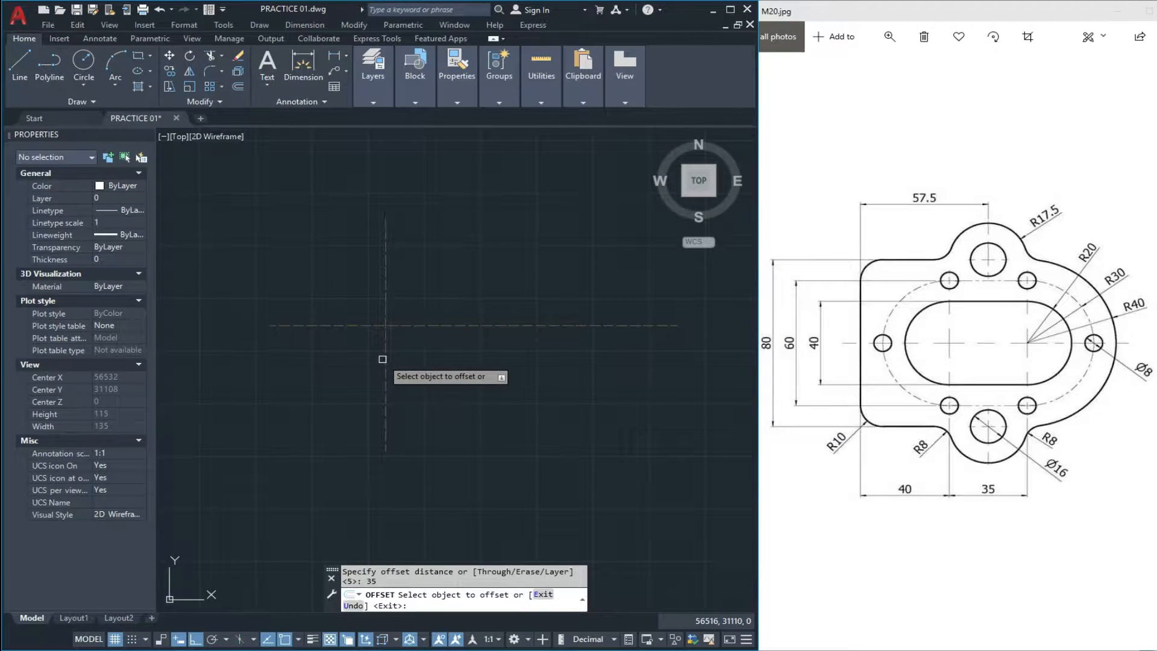
{"action": "left_click", "coordinate": [382, 360]}
{"action": "left_click", "coordinate": [488, 363]}
{"action": "scroll", "coordinate": [486, 356], "scroll_direction": "down", "scroll_amount": 1}
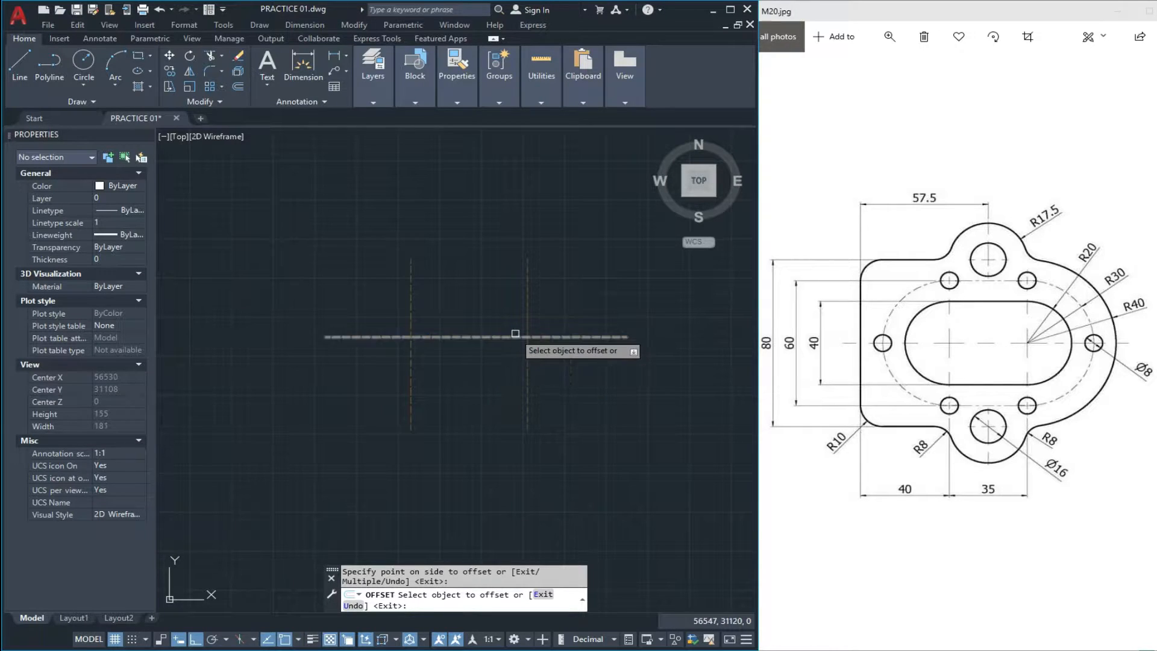
{"action": "scroll", "coordinate": [526, 334], "scroll_direction": "up", "scroll_amount": 1}
{"action": "key", "text": "Escape"}
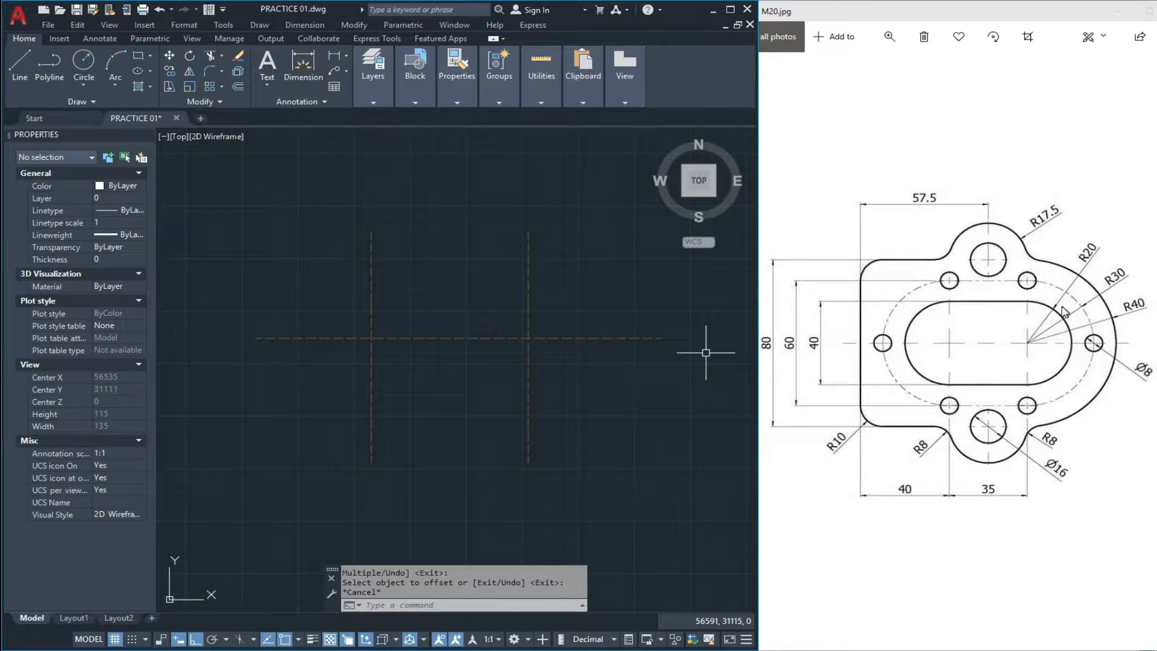
Draw a circle of radius 20 centred on the right centerline intersection.
{"action": "type", "text": "c"}
{"action": "key", "text": "Return"}
{"action": "left_click", "coordinate": [529, 337]}
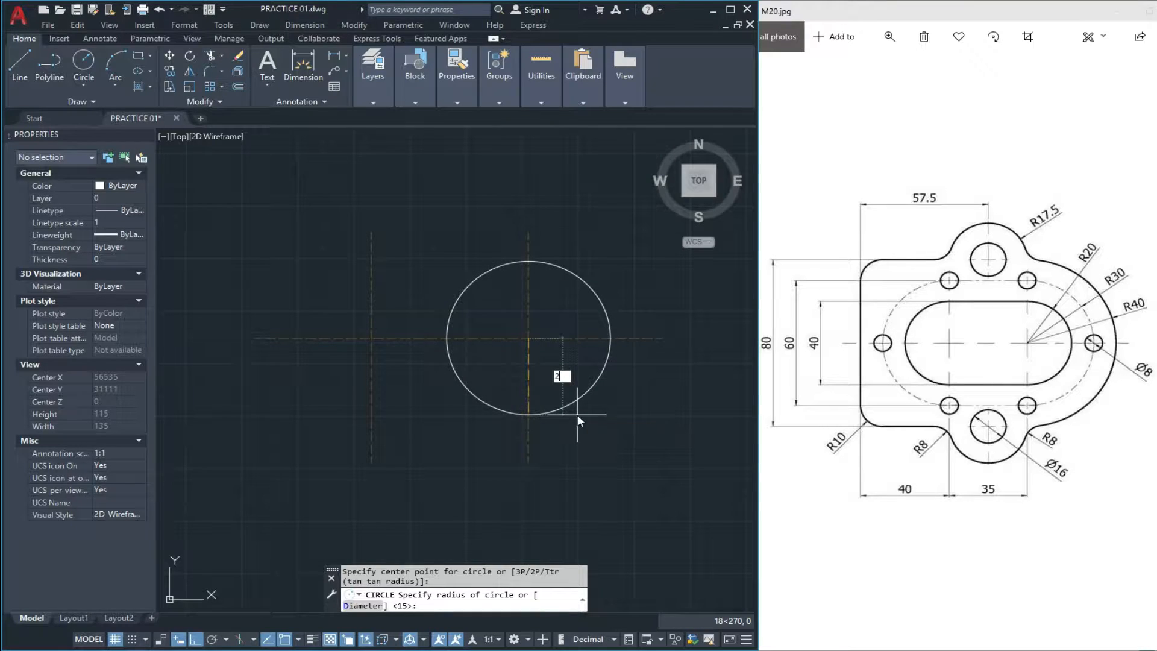
{"action": "type", "text": "20"}
{"action": "key", "text": "Return"}
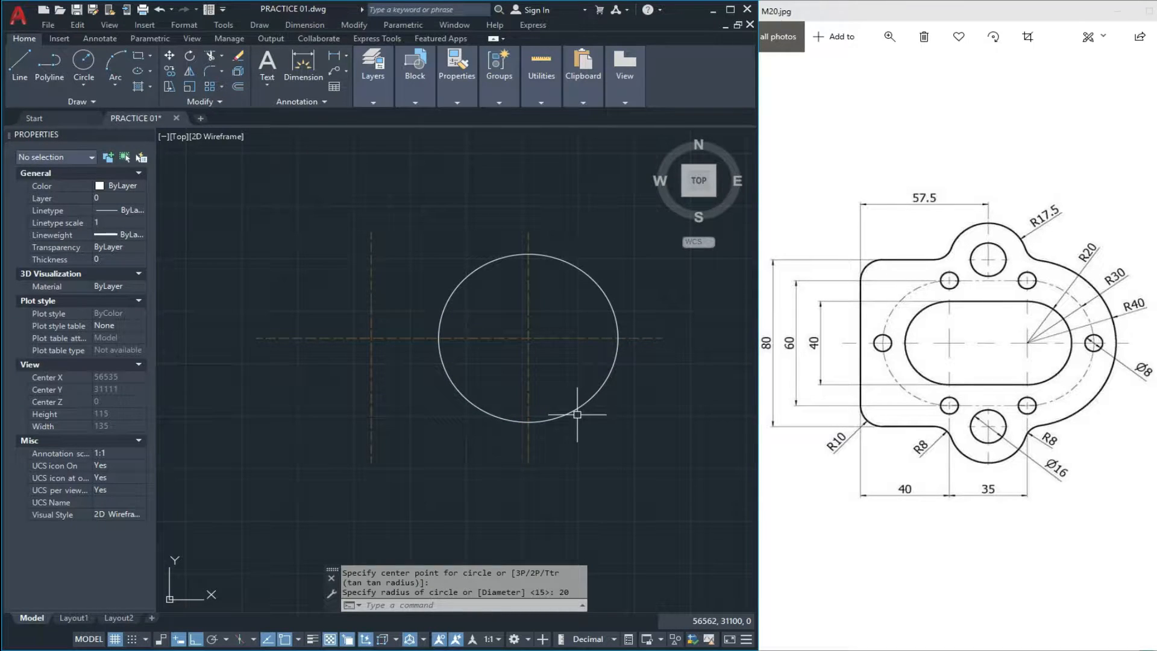
{"action": "key", "text": "Escape"}
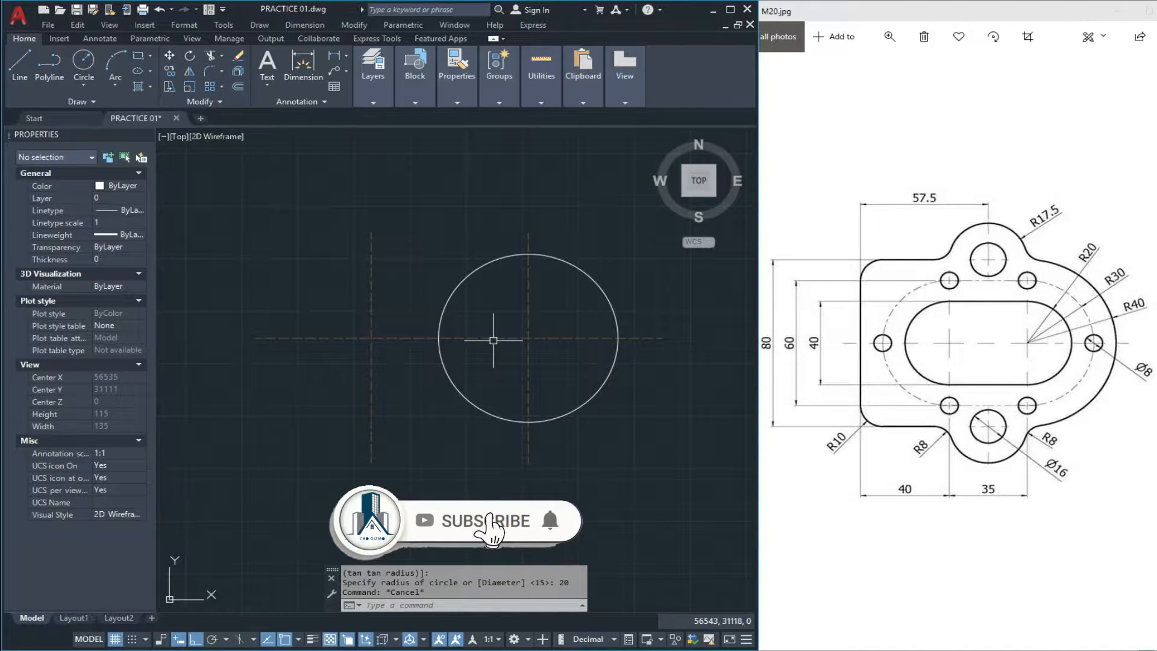
Draw a concentric circle of radius 30 at the right centerline intersection.
{"action": "key", "text": "space"}
{"action": "left_click", "coordinate": [528, 338]}
{"action": "scroll", "coordinate": [528, 338], "scroll_direction": "down", "scroll_amount": 2}
{"action": "scroll", "coordinate": [561, 378], "scroll_direction": "up", "scroll_amount": 2}
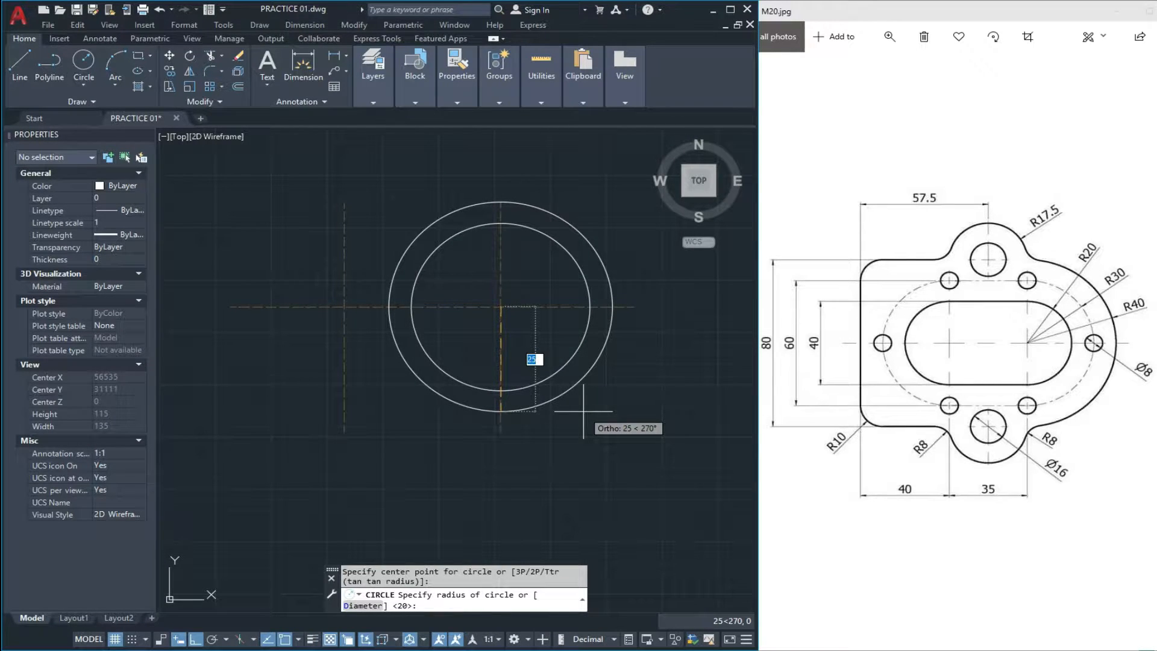
{"action": "type", "text": "30"}
{"action": "key", "text": "Return"}
{"action": "scroll", "coordinate": [576, 422], "scroll_direction": "down", "scroll_amount": 2}
{"action": "scroll", "coordinate": [442, 341], "scroll_direction": "up", "scroll_amount": 3}
{"action": "key", "text": "Escape"}
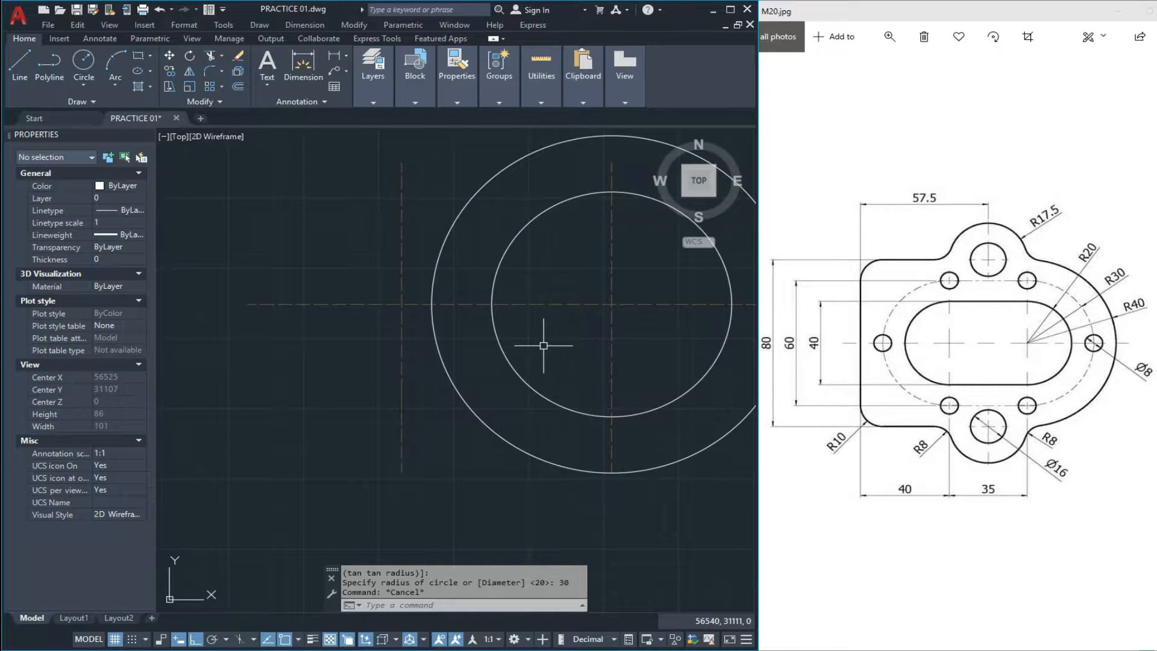
Draw two concentric circles of radius 20 and 30 centred on the left centerline intersection.
{"action": "key", "text": "Return"}
{"action": "left_click", "coordinate": [402, 304]}
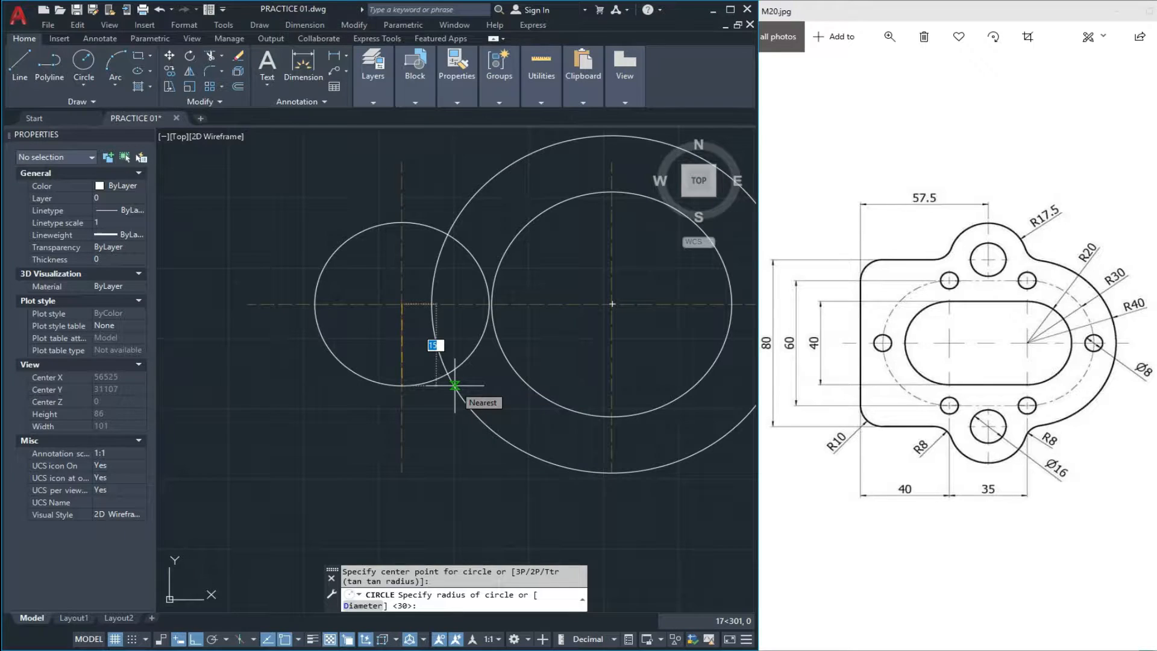
{"action": "key", "text": "Return"}
{"action": "type", "text": "C"}
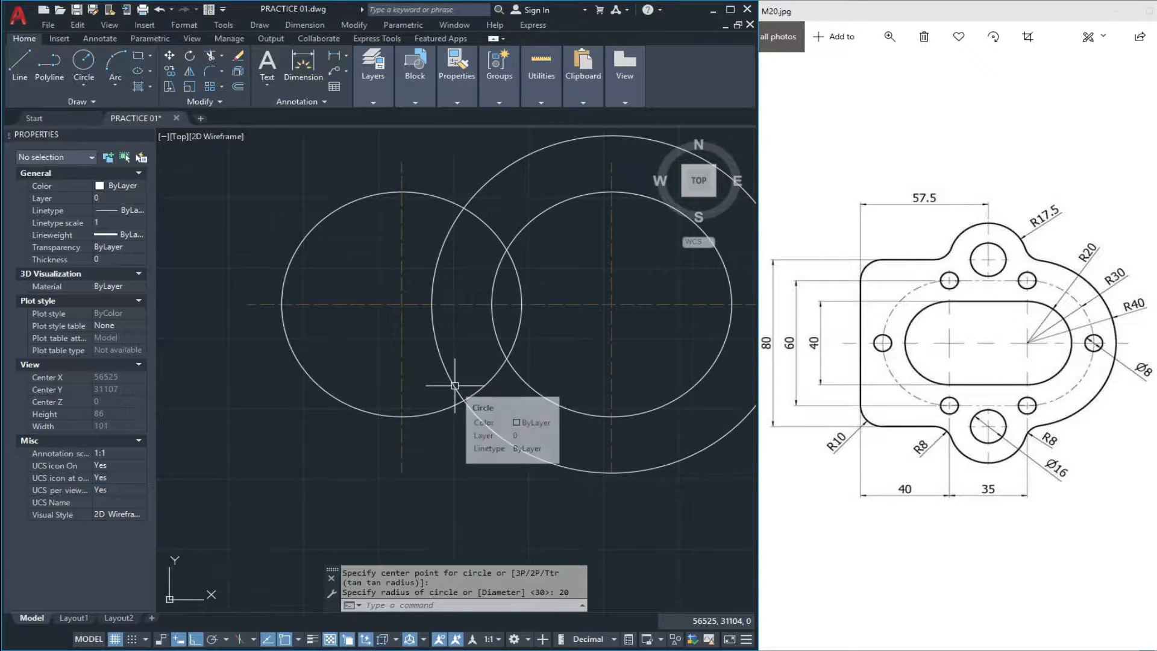
{"action": "key", "text": "Return"}
{"action": "left_click", "coordinate": [402, 303]}
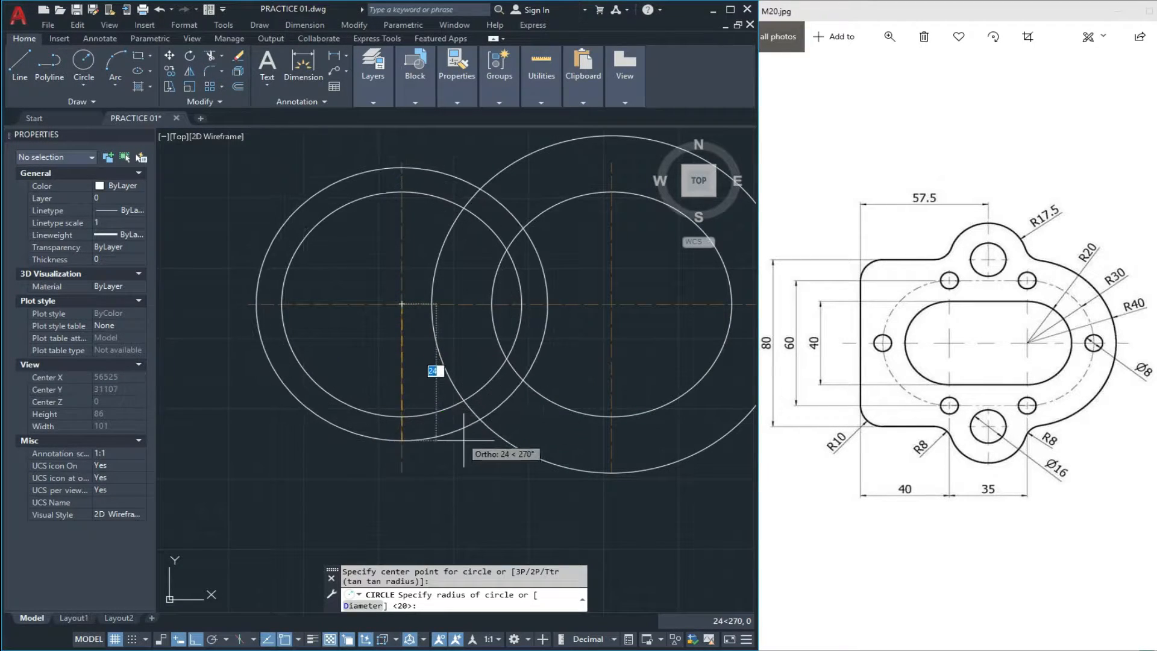
{"action": "type", "text": "30"}
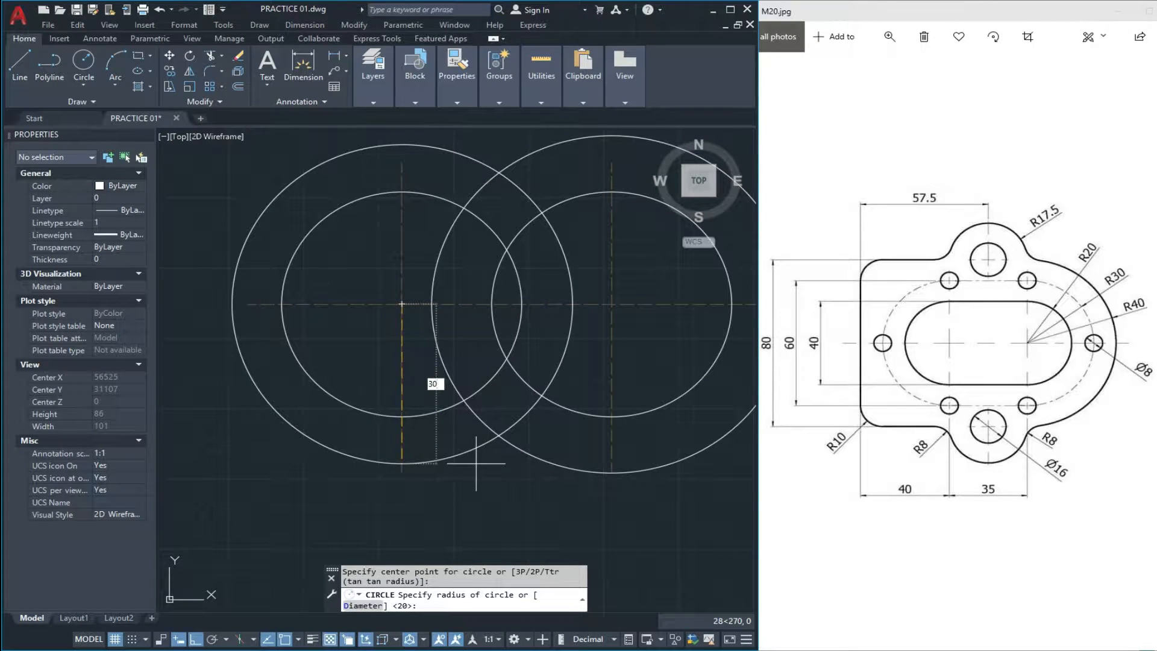
{"action": "key", "text": "Return"}
Shorten the lower end of the left vertical centerline so it stops inside the radius 30 circle.
{"action": "middle_click", "coordinate": [475, 459]}
{"action": "middle_click", "coordinate": [475, 460]}
{"action": "mouse_move", "coordinate": [467, 395]}
{"action": "middle_mouse_down"}
{"action": "mouse_move", "coordinate": [434, 336]}
{"action": "mouse_move", "coordinate": [438, 317]}
{"action": "middle_mouse_up"}
{"action": "scroll", "coordinate": [441, 322], "scroll_direction": "down", "scroll_amount": 2}
{"action": "scroll", "coordinate": [355, 440], "scroll_direction": "up", "scroll_amount": 2}
{"action": "left_click", "coordinate": [348, 444]}
{"action": "left_click", "coordinate": [287, 465]}
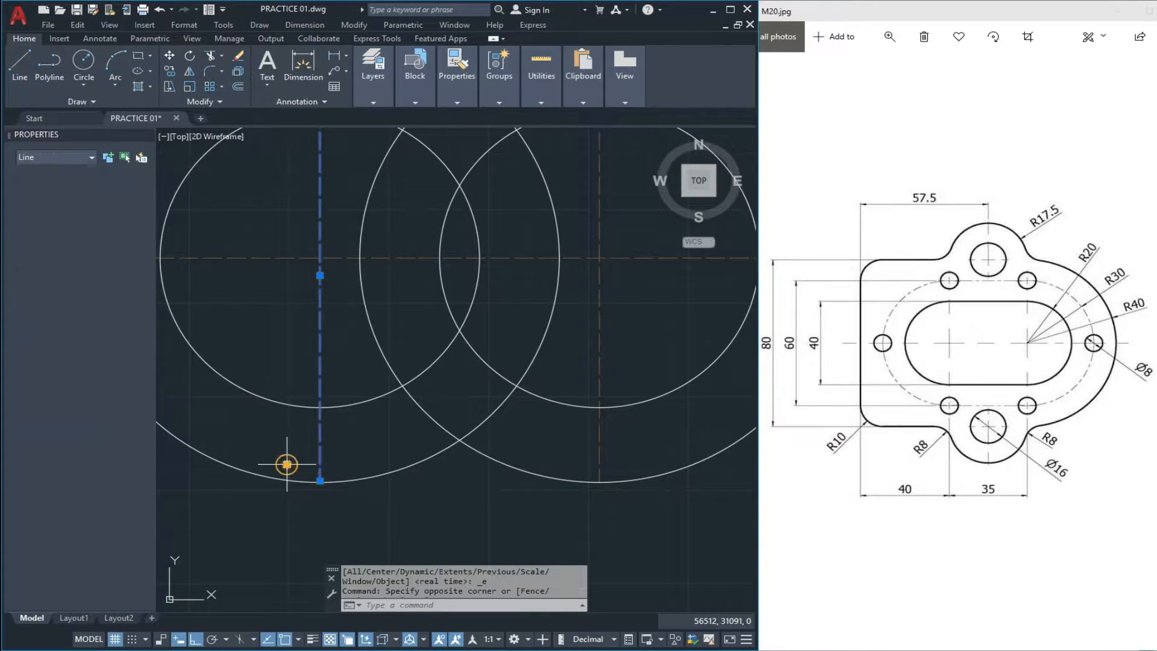
{"action": "left_click", "coordinate": [320, 481]}
{"action": "left_click", "coordinate": [321, 437]}
{"action": "key", "text": "Escape"}
Shorten the lower end of the right vertical centerline to about the same height as the left one.
{"action": "left_click", "coordinate": [621, 436]}
{"action": "left_click", "coordinate": [593, 449]}
{"action": "left_click", "coordinate": [599, 481]}
{"action": "left_click", "coordinate": [598, 442]}
{"action": "key", "text": "Escape"}
{"action": "key", "text": "Escape"}
{"action": "key", "text": "Escape"}
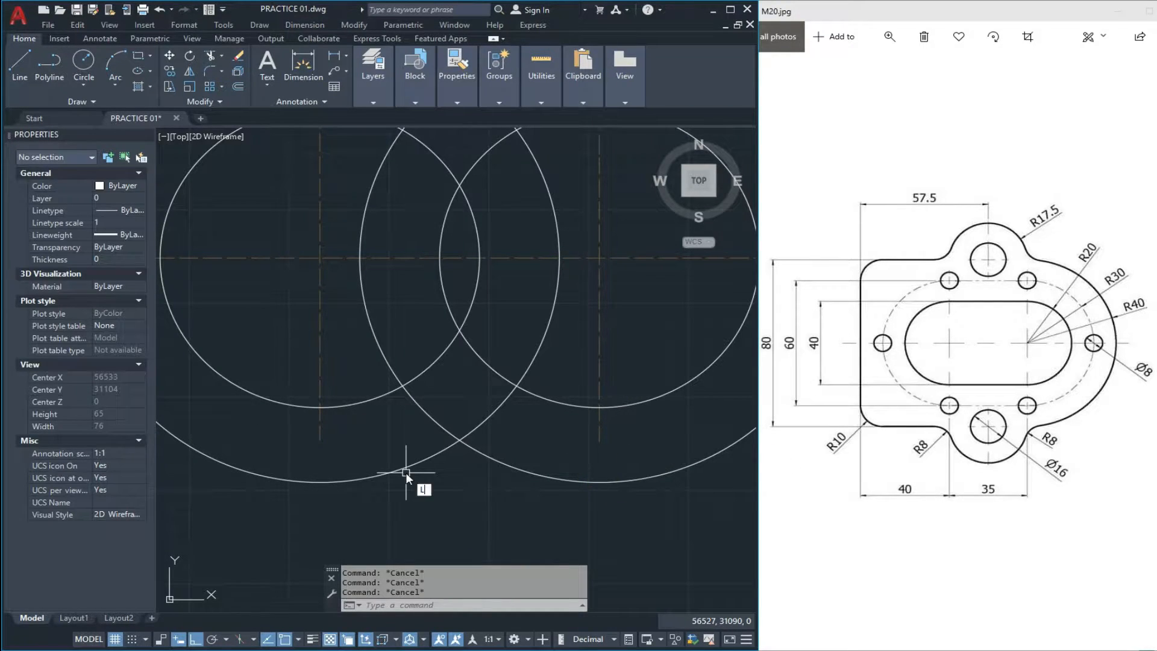
Draw a horizontal line joining the bottom quadrants of the two radius 30 circles.
{"action": "type", "text": "L"}
{"action": "key", "text": "Return"}
{"action": "left_click", "coordinate": [320, 481]}
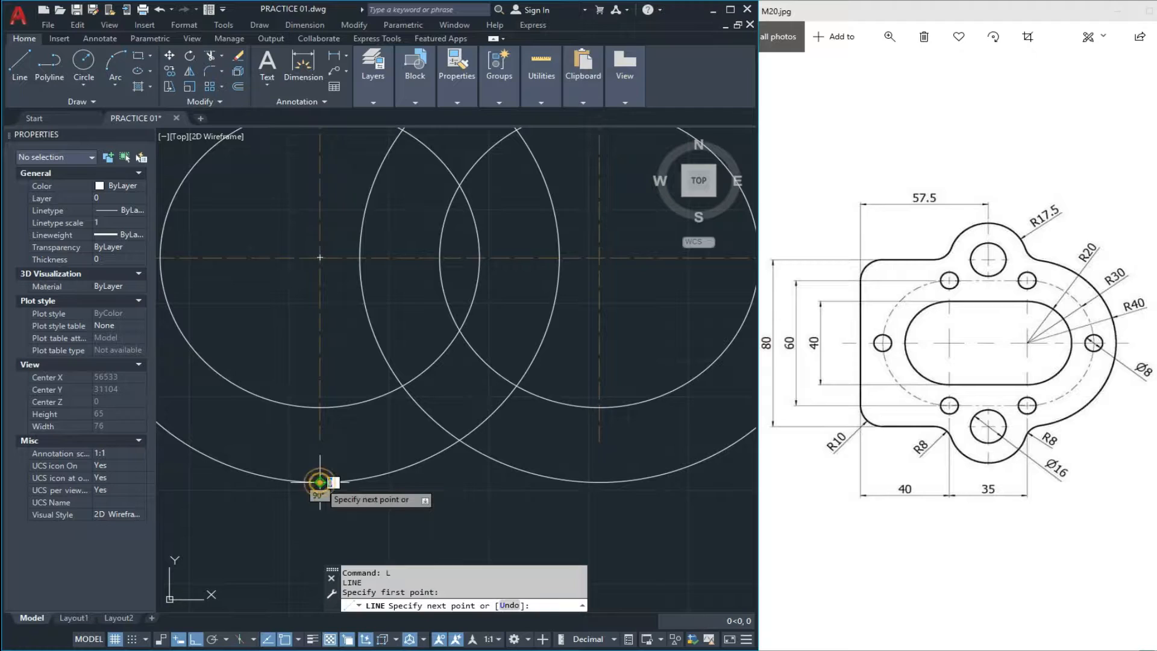
{"action": "left_click", "coordinate": [599, 482]}
{"action": "key", "text": "Escape"}
{"action": "key", "text": "Escape"}
Draw a horizontal line joining the top quadrants of the two radius 30 circles.
{"action": "scroll", "coordinate": [380, 442], "scroll_direction": "down", "scroll_amount": 4}
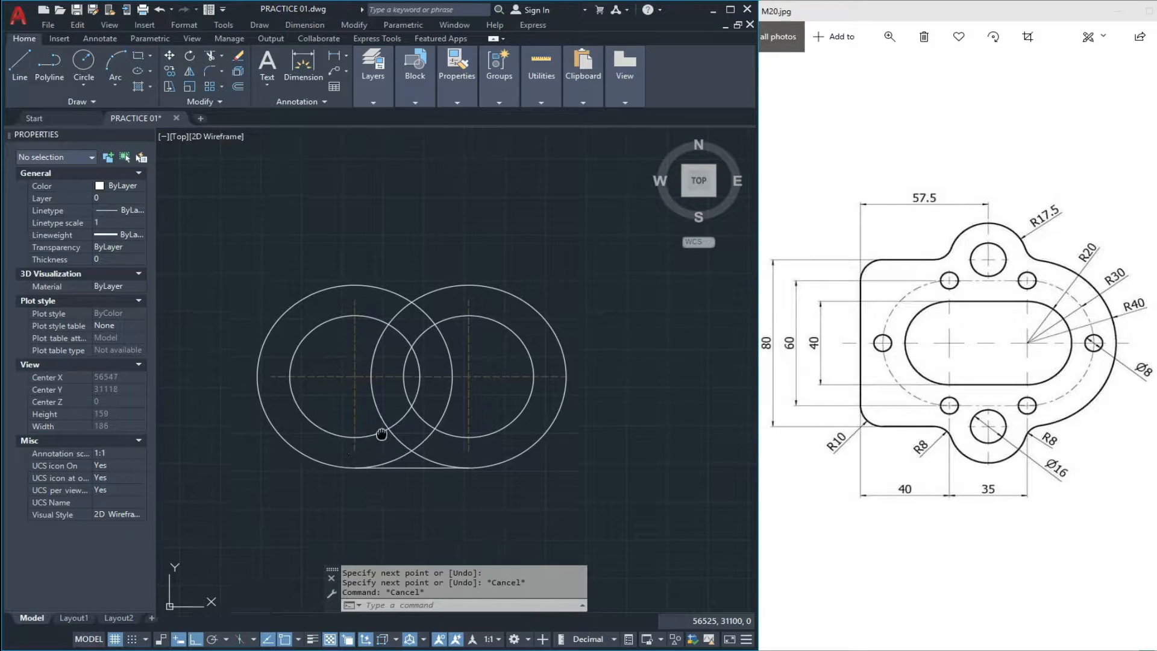
{"action": "scroll", "coordinate": [380, 326], "scroll_direction": "up", "scroll_amount": 3}
{"action": "type", "text": "L"}
{"action": "key", "text": "Return"}
{"action": "left_click", "coordinate": [332, 322]}
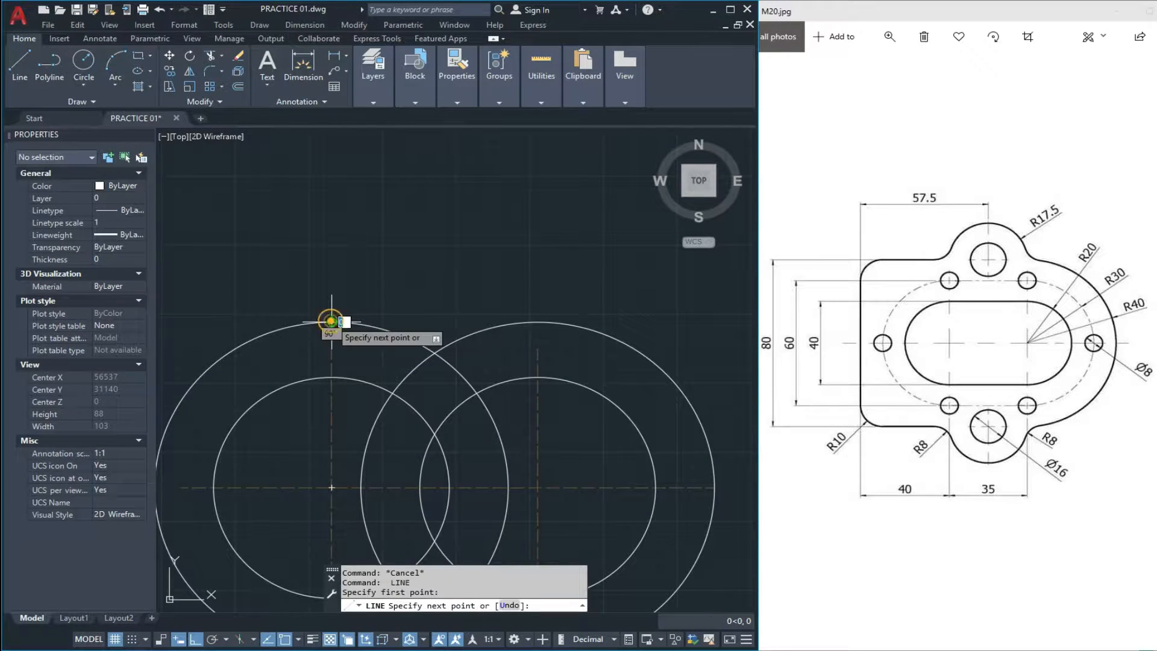
{"action": "left_click", "coordinate": [539, 321]}
{"action": "key", "text": "Escape"}
Trim the inner overlapping arcs of the radius 30 circles next to the upper and lower connecting lines.
{"action": "scroll", "coordinate": [416, 329], "scroll_direction": "up", "scroll_amount": 2}
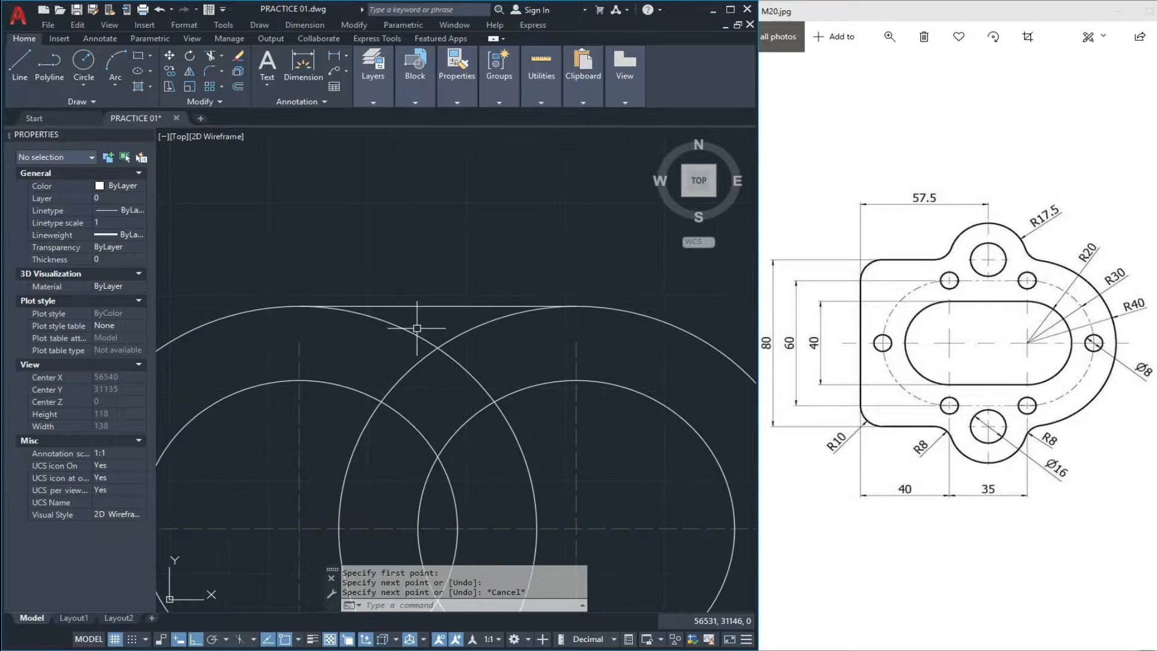
{"action": "type", "text": "TR"}
{"action": "key", "text": "Return"}
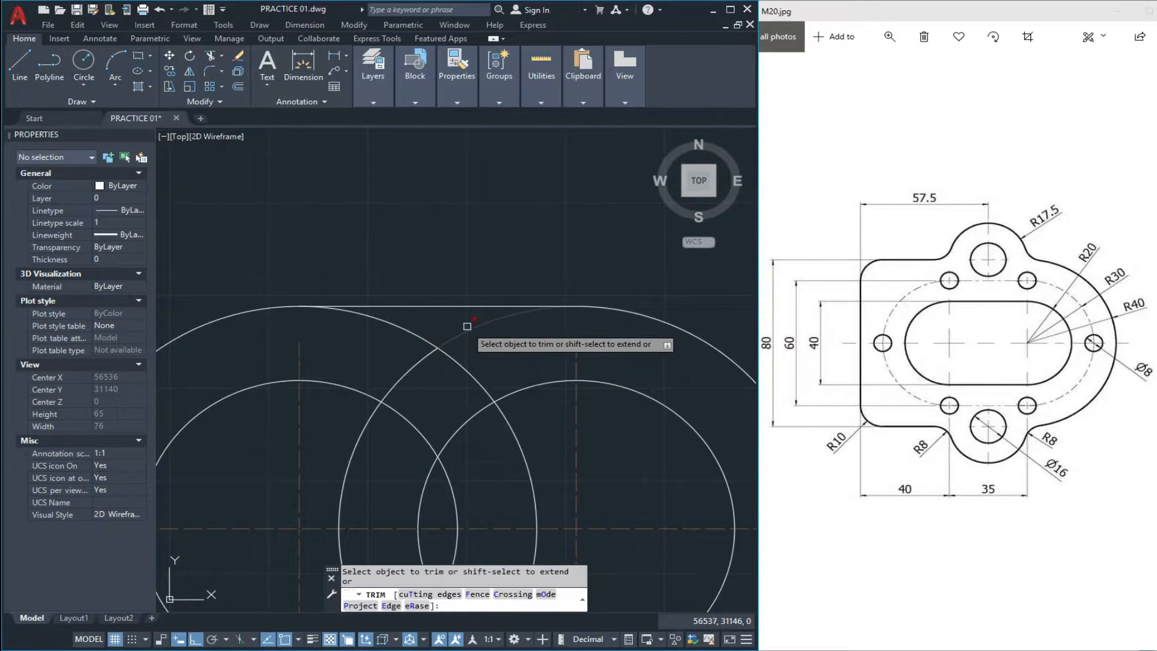
{"action": "left_click", "coordinate": [380, 322]}
{"action": "scroll", "coordinate": [372, 315], "scroll_direction": "down", "scroll_amount": 3}
{"action": "scroll", "coordinate": [404, 465], "scroll_direction": "up", "scroll_amount": 2}
{"action": "left_click", "coordinate": [379, 493]}
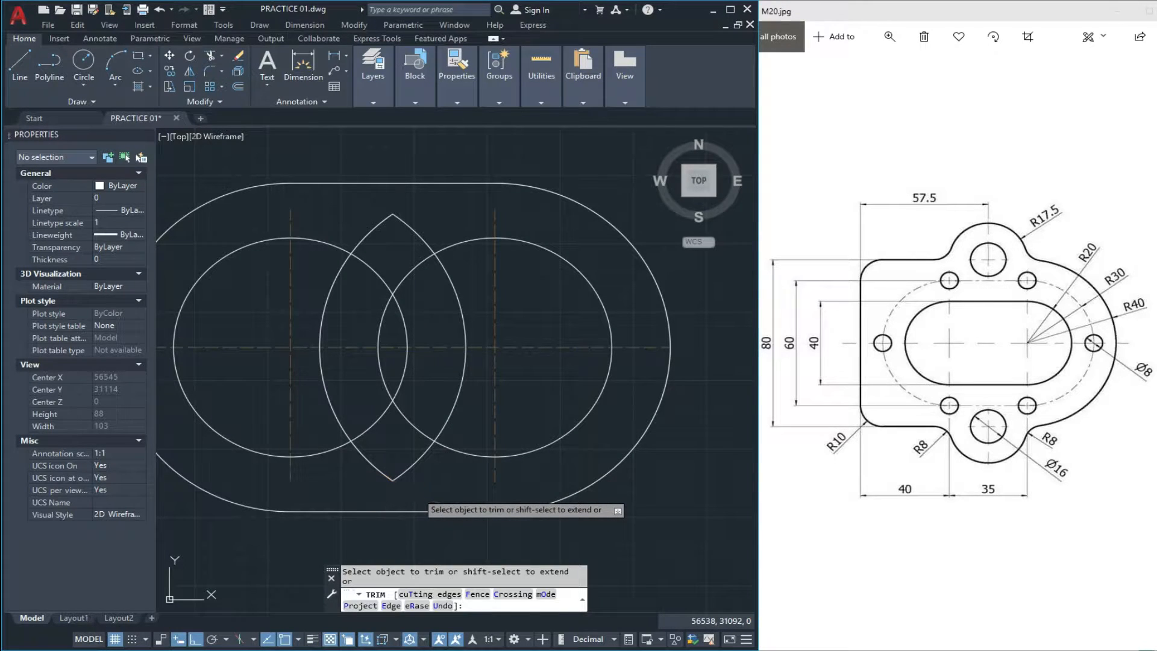
{"action": "key", "text": "Escape"}
Erase the two leftover radius 30 arcs crossing the middle of the outer slot.
{"action": "left_click", "coordinate": [400, 458]}
{"action": "left_click", "coordinate": [380, 479]}
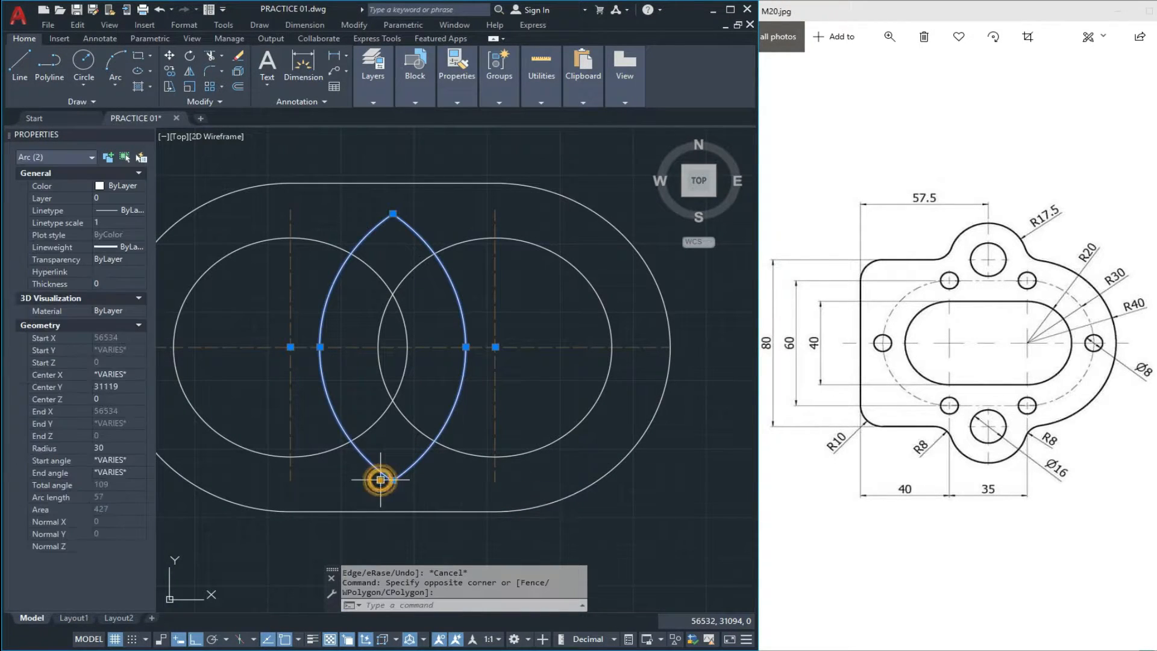
{"action": "type", "text": "e"}
{"action": "key", "text": "Return"}
Draw a horizontal line joining the top quadrants of the two radius 20 circles.
{"action": "scroll", "coordinate": [389, 458], "scroll_direction": "down", "scroll_amount": 1}
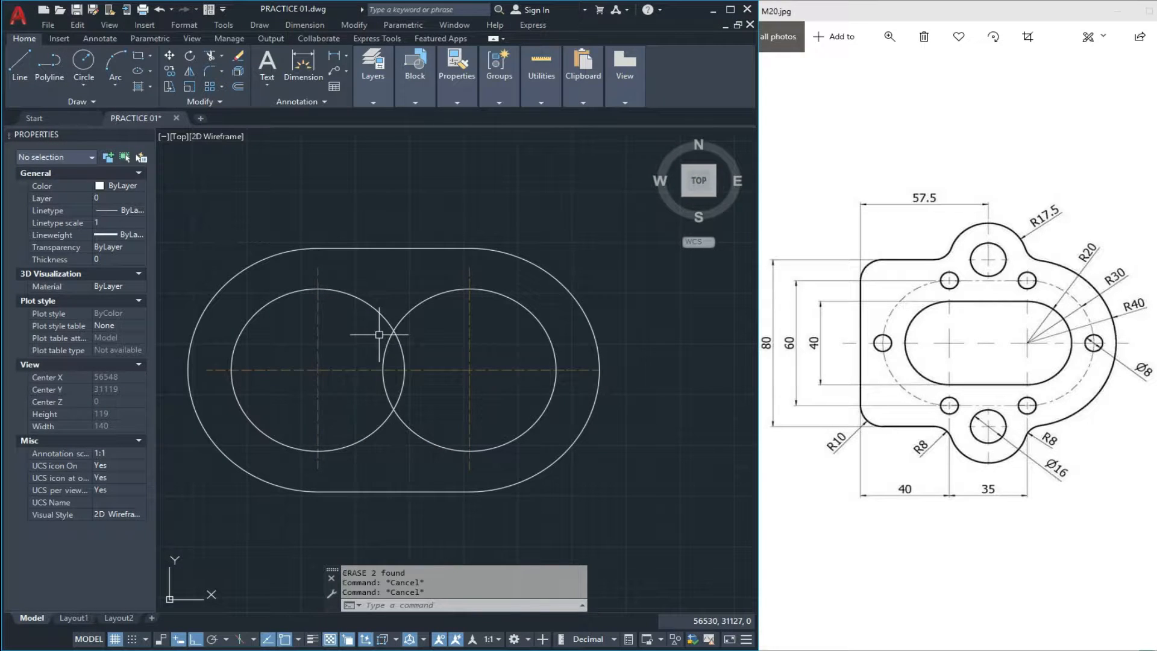
{"action": "type", "text": "l"}
{"action": "key", "text": "Return"}
{"action": "scroll", "coordinate": [309, 278], "scroll_direction": "up", "scroll_amount": 2}
{"action": "left_click", "coordinate": [325, 295]}
{"action": "scroll", "coordinate": [304, 299], "scroll_direction": "down", "scroll_amount": 3}
{"action": "scroll", "coordinate": [418, 305], "scroll_direction": "up", "scroll_amount": 3}
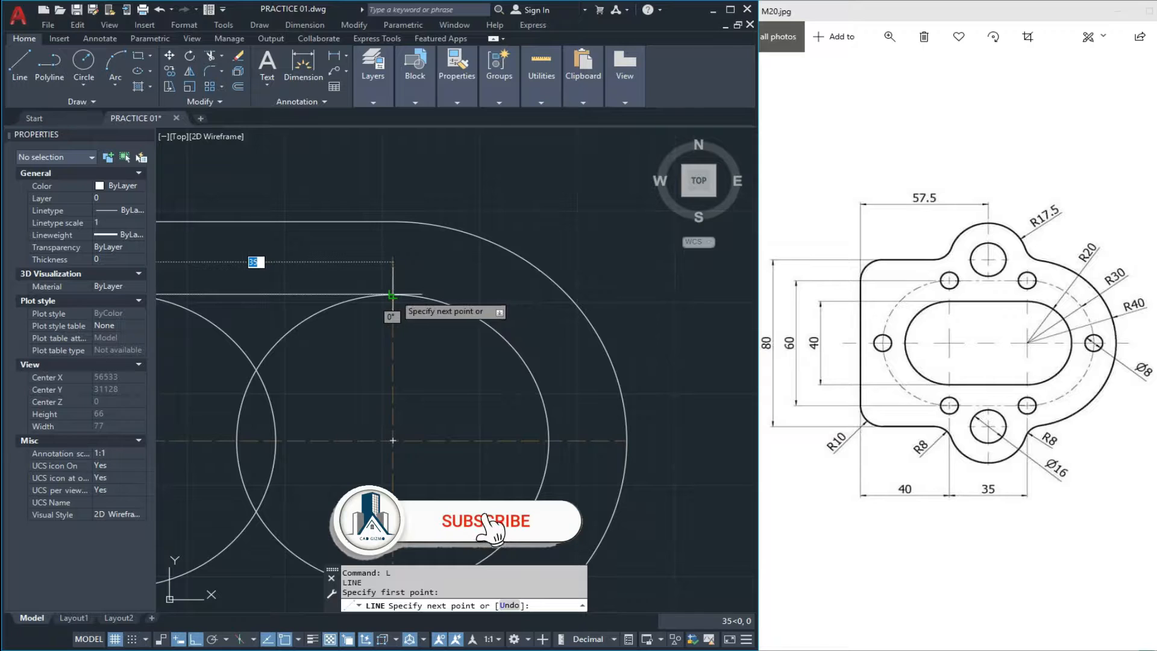
{"action": "left_click", "coordinate": [394, 295]}
{"action": "scroll", "coordinate": [414, 284], "scroll_direction": "down", "scroll_amount": 2}
{"action": "key", "text": "Escape"}
Draw a horizontal line joining the bottom quadrants of the two radius 20 circles.
{"action": "key", "text": "Return"}
{"action": "scroll", "coordinate": [349, 406], "scroll_direction": "down", "scroll_amount": 1}
{"action": "scroll", "coordinate": [309, 422], "scroll_direction": "up", "scroll_amount": 3}
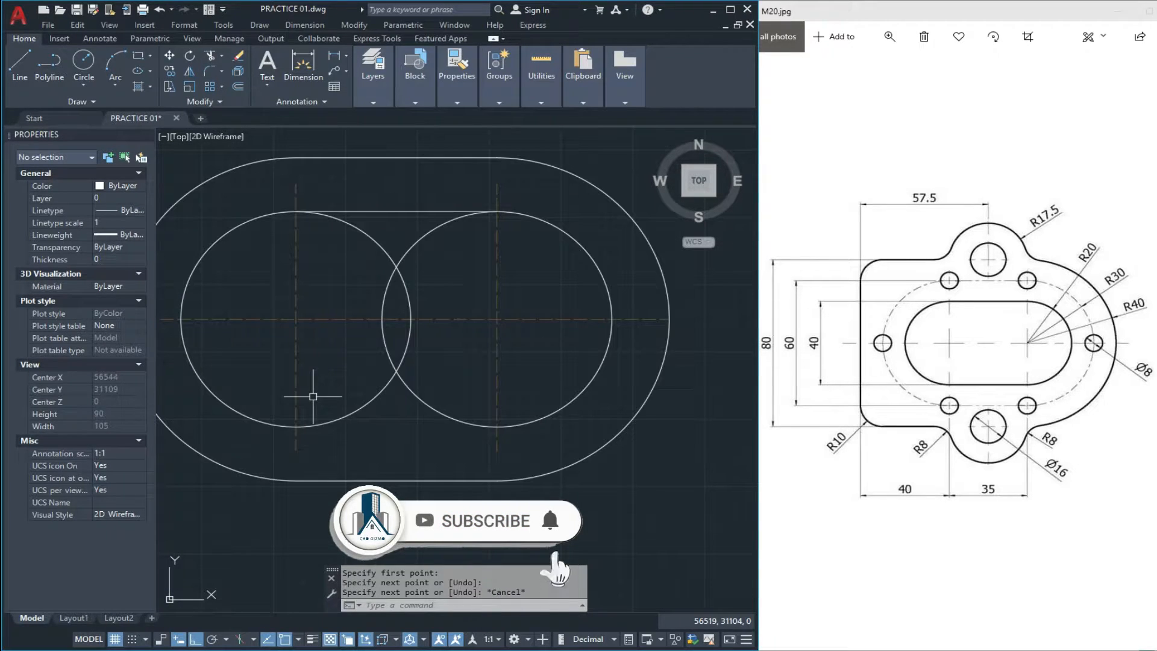
{"action": "left_click", "coordinate": [295, 427]}
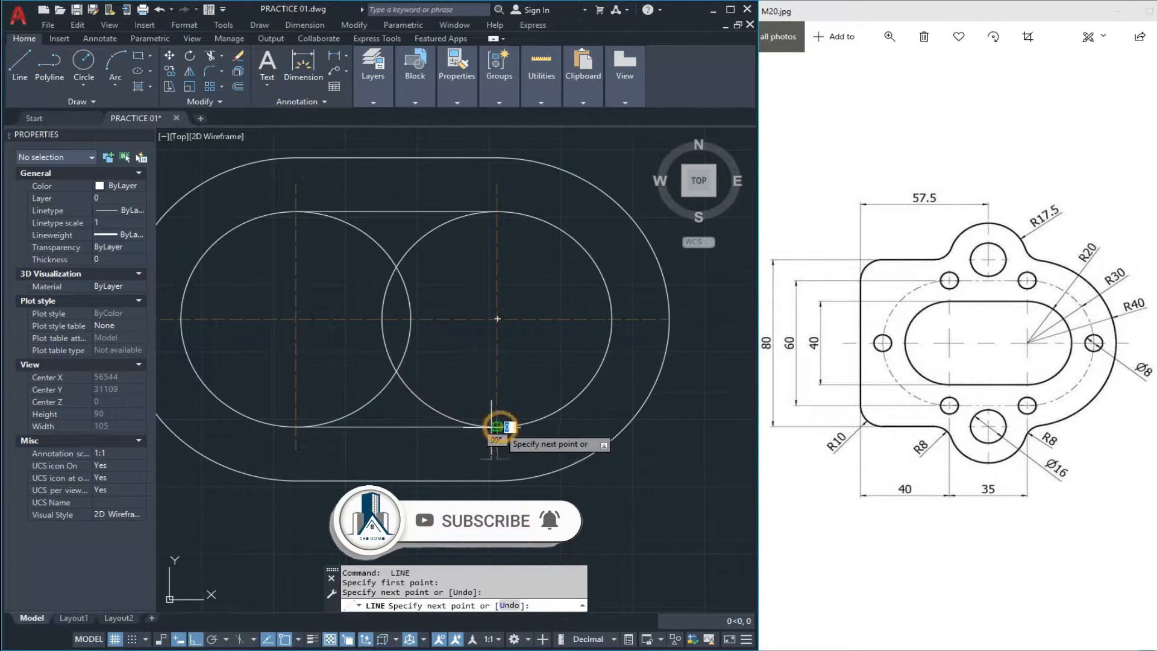
{"action": "left_click", "coordinate": [497, 427]}
{"action": "key", "text": "Escape"}
{"action": "key", "text": "Escape"}
Trim the radius 20 circles' inner arcs near the upper and lower connecting lines.
{"action": "key", "text": "Return"}
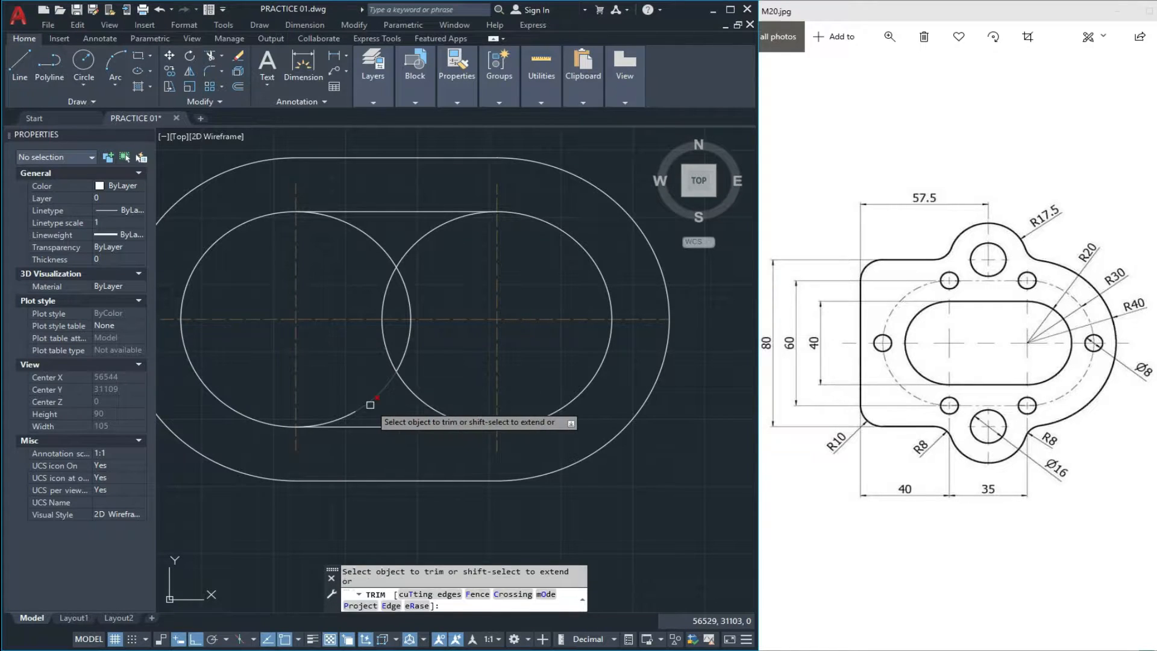
{"action": "left_click", "coordinate": [368, 405]}
{"action": "left_click", "coordinate": [450, 416]}
{"action": "left_click", "coordinate": [468, 215]}
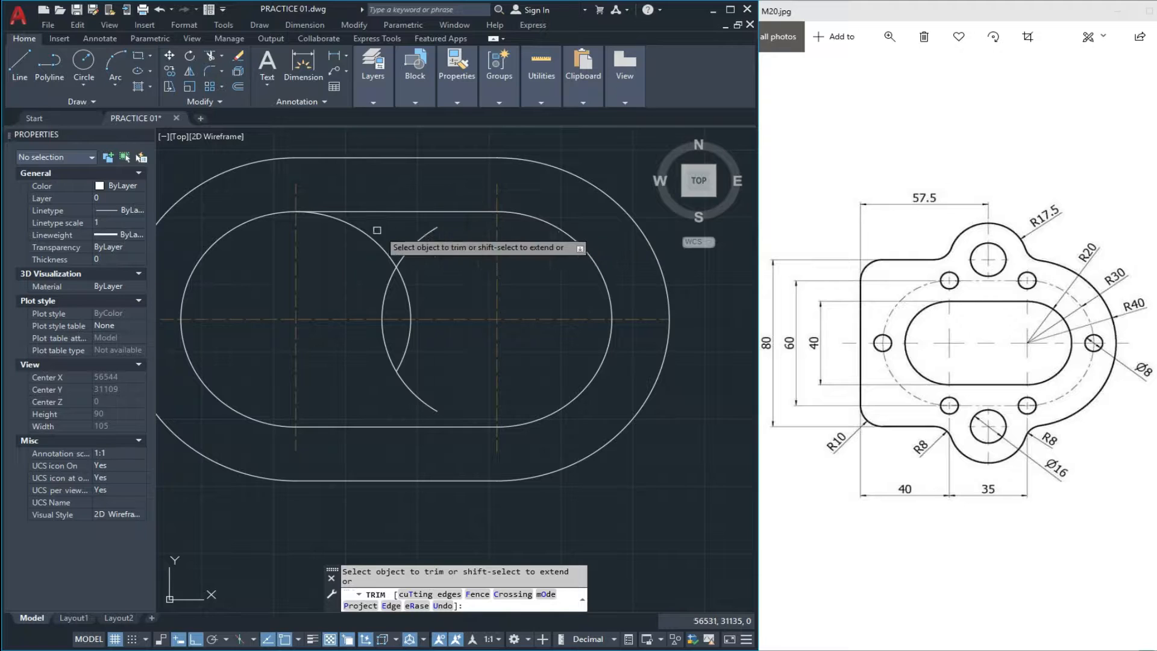
{"action": "left_click", "coordinate": [353, 223]}
{"action": "key", "text": "Escape"}
Erase the two leftover radius 20 arcs in the middle of the inner slot.
{"action": "left_click", "coordinate": [446, 259]}
{"action": "left_click", "coordinate": [326, 287]}
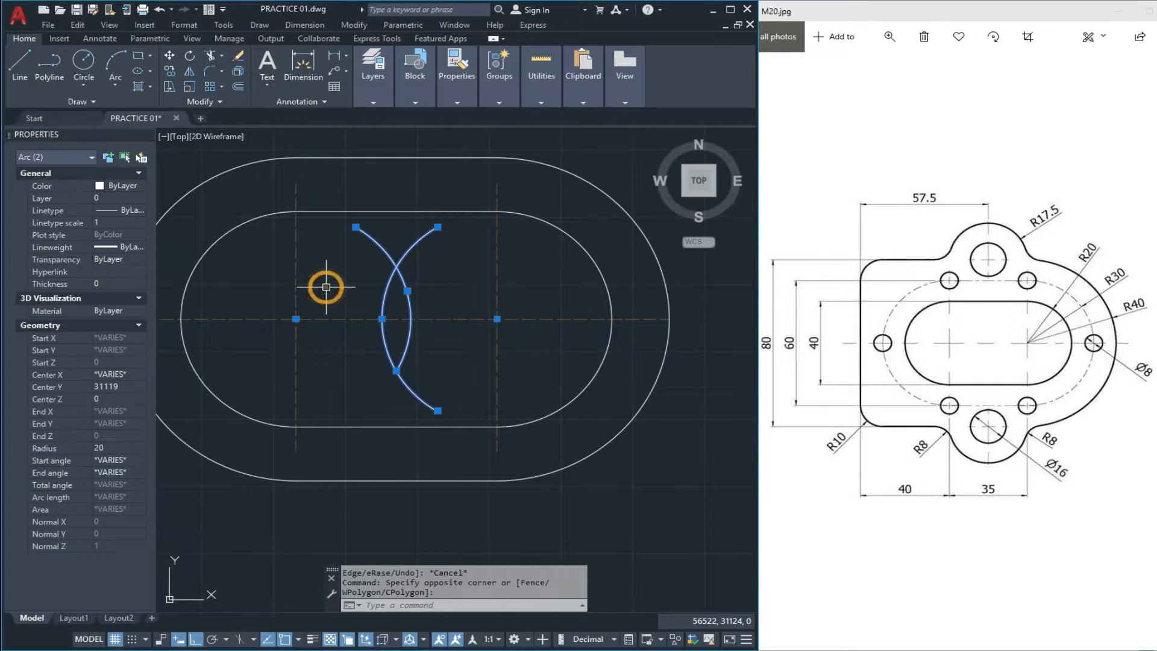
{"action": "key", "text": "e"}
{"action": "key", "text": "Return"}
Move the outer slot outline's two radius 30 arcs and two connecting lines to the Projection layer.
{"action": "scroll", "coordinate": [418, 277], "scroll_direction": "down", "scroll_amount": 3}
{"action": "scroll", "coordinate": [396, 278], "scroll_direction": "up", "scroll_amount": 2}
{"action": "left_click", "coordinate": [504, 241]}
{"action": "left_click", "coordinate": [470, 260]}
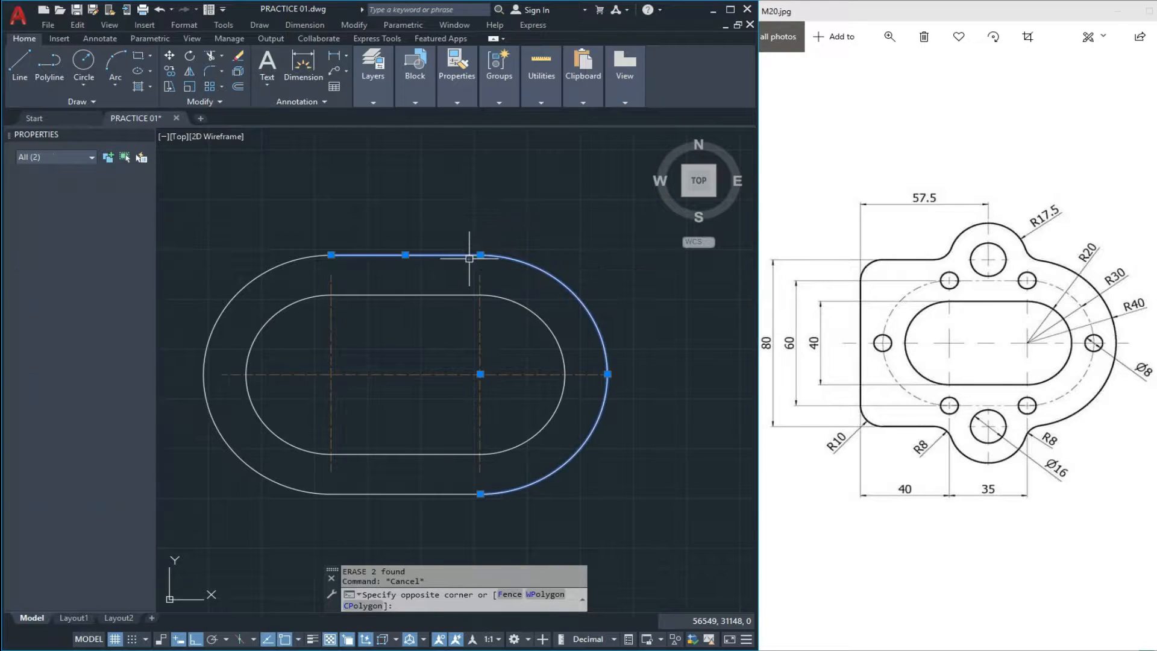
{"action": "left_click", "coordinate": [305, 250]}
{"action": "left_click", "coordinate": [283, 272]}
{"action": "scroll", "coordinate": [386, 548], "scroll_direction": "up", "scroll_amount": 2}
{"action": "left_click", "coordinate": [395, 443]}
{"action": "left_click", "coordinate": [369, 477]}
{"action": "scroll", "coordinate": [412, 454], "scroll_direction": "down", "scroll_amount": 2}
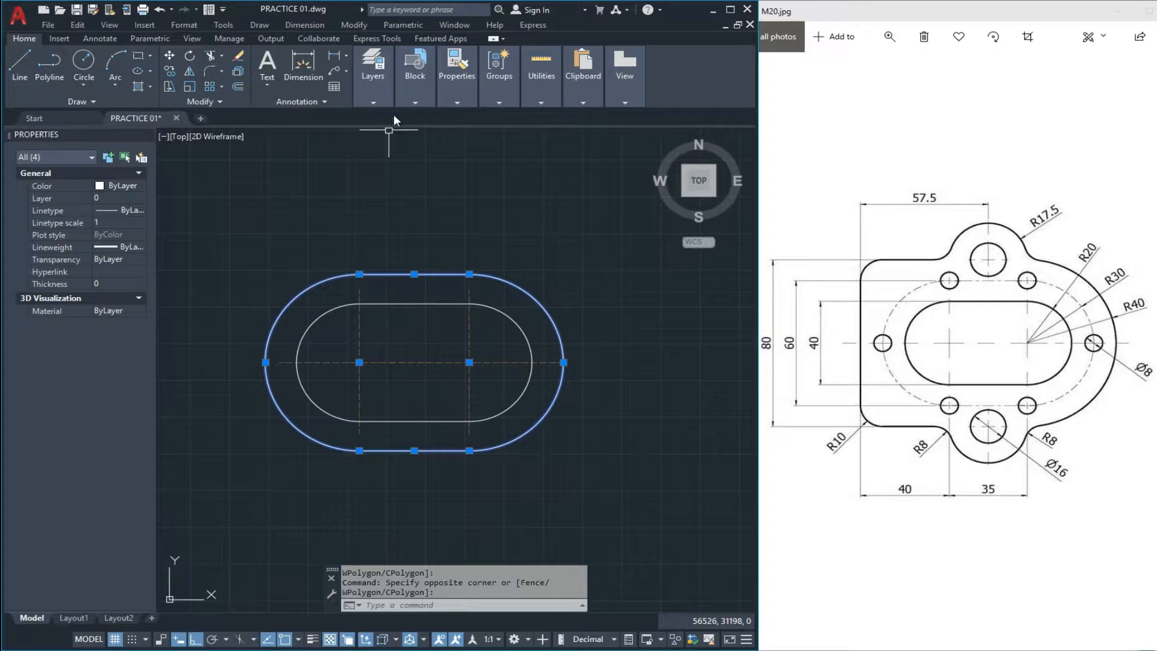
{"action": "left_click", "coordinate": [367, 90]}
{"action": "left_click", "coordinate": [487, 116]}
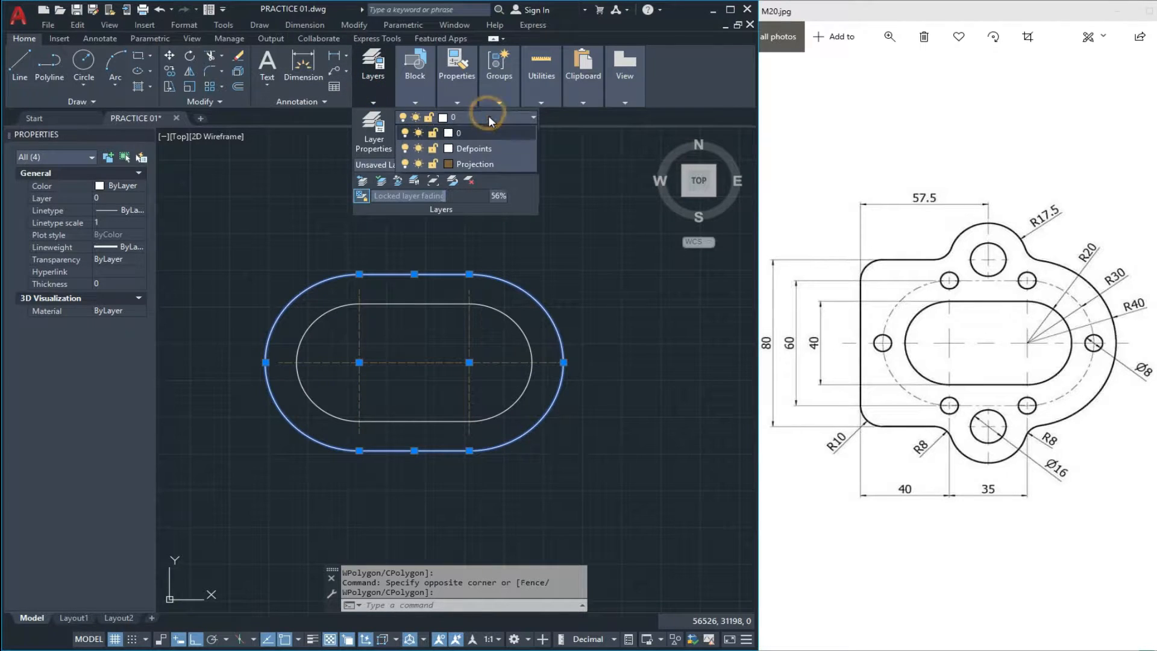
{"action": "left_click", "coordinate": [488, 166]}
Reduce the outer slot outline's linetype scale so its dashes are as fine as those of the centerlines.
{"action": "left_click", "coordinate": [114, 223]}
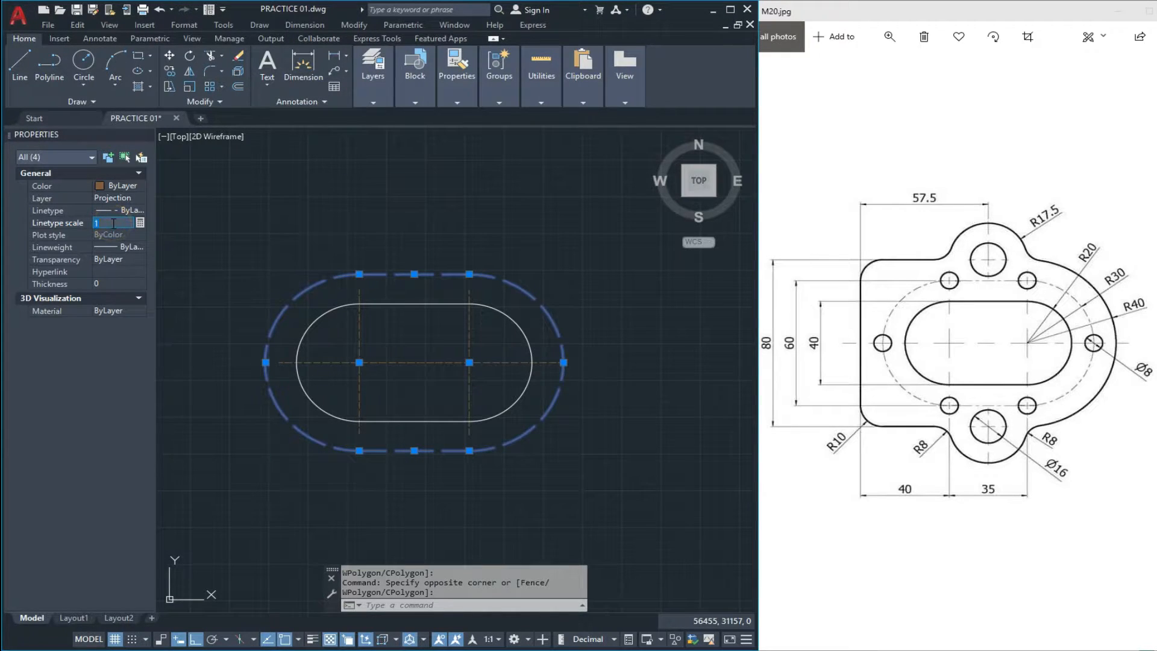
{"action": "key", "text": "Return"}
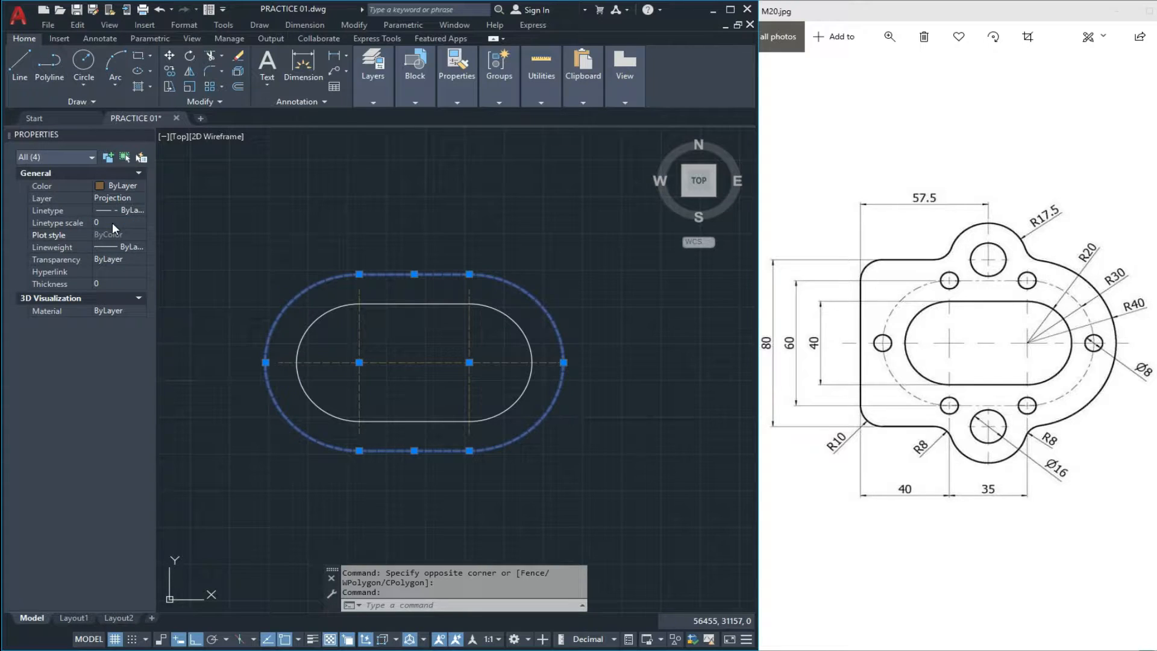
{"action": "key", "text": "Escape"}
{"action": "key", "text": "Escape"}
{"action": "scroll", "coordinate": [432, 317], "scroll_direction": "up", "scroll_amount": 1}
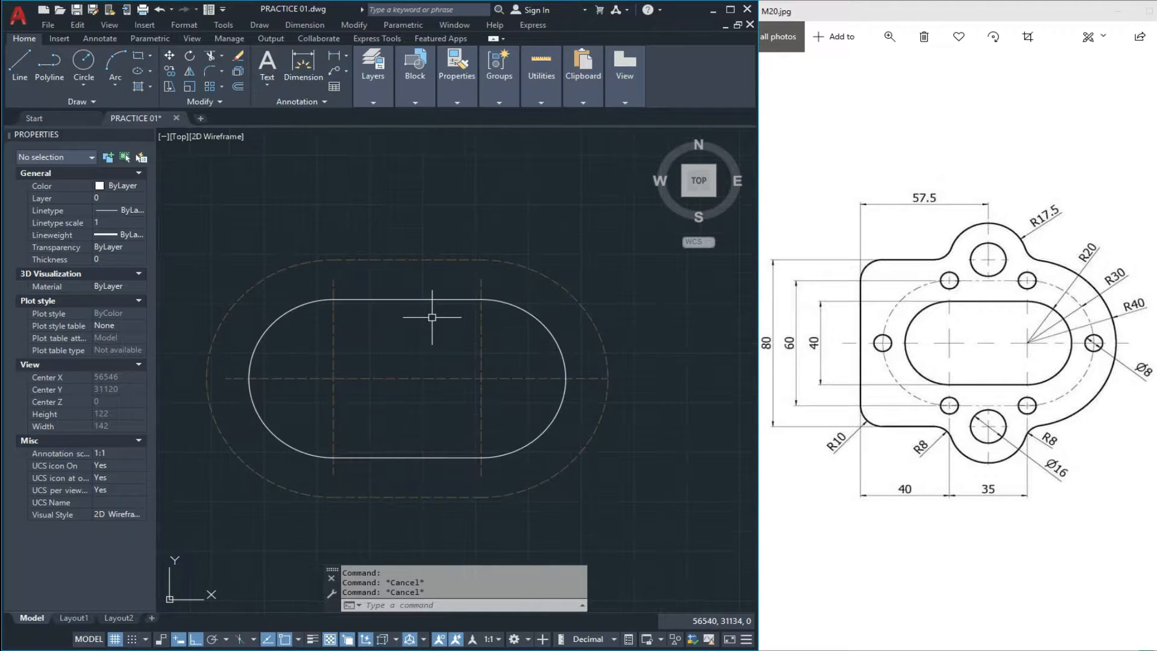
Stretch the upper ends of both vertical centerlines to just above the dashed outer outline.
{"action": "scroll", "coordinate": [432, 317], "scroll_direction": "down", "scroll_amount": 2}
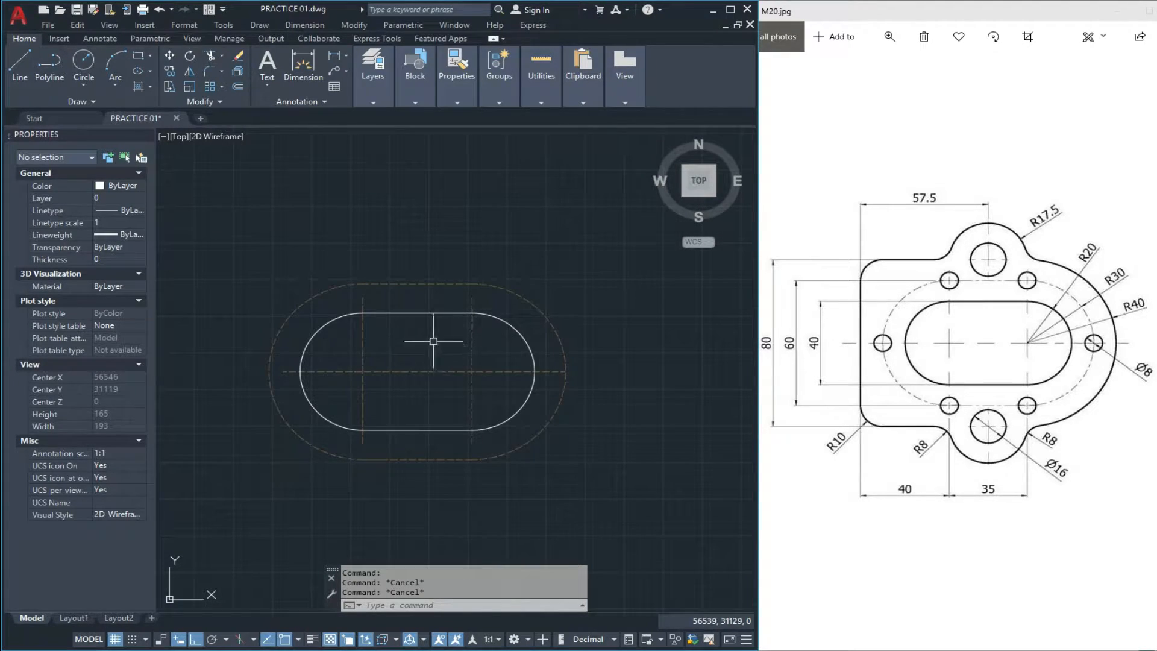
{"action": "middle_click_drag", "start_coordinate": [405, 350], "coordinate": [408, 317]}
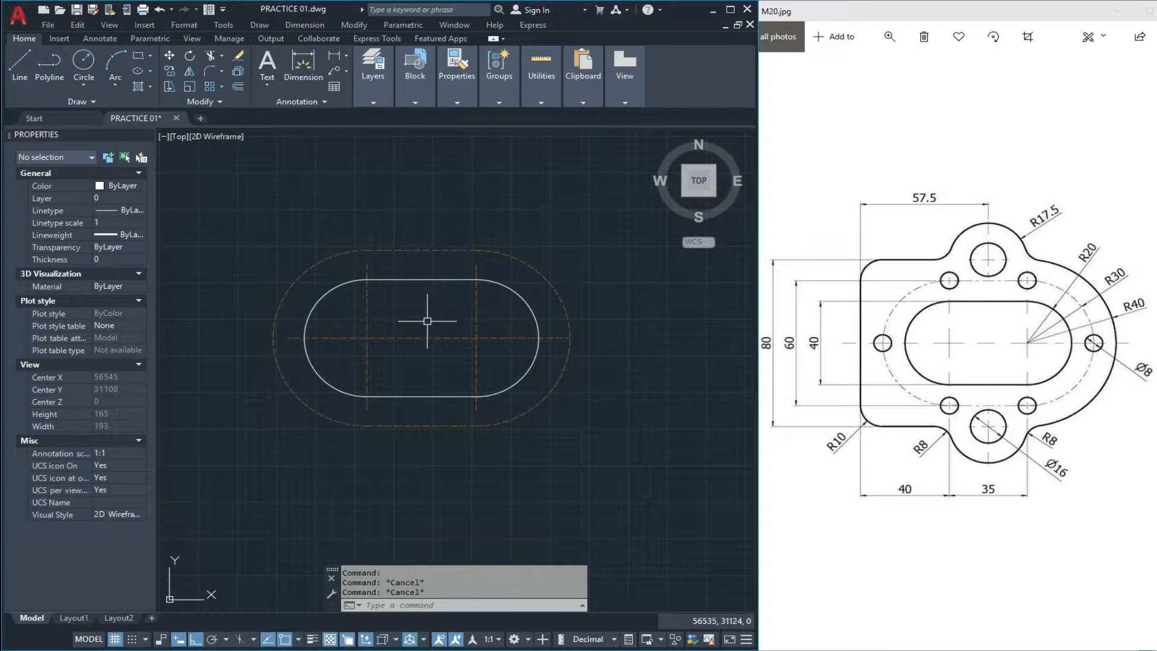
{"action": "scroll", "coordinate": [423, 282], "scroll_direction": "up", "scroll_amount": 2}
{"action": "left_click", "coordinate": [551, 237]}
{"action": "left_click", "coordinate": [303, 259]}
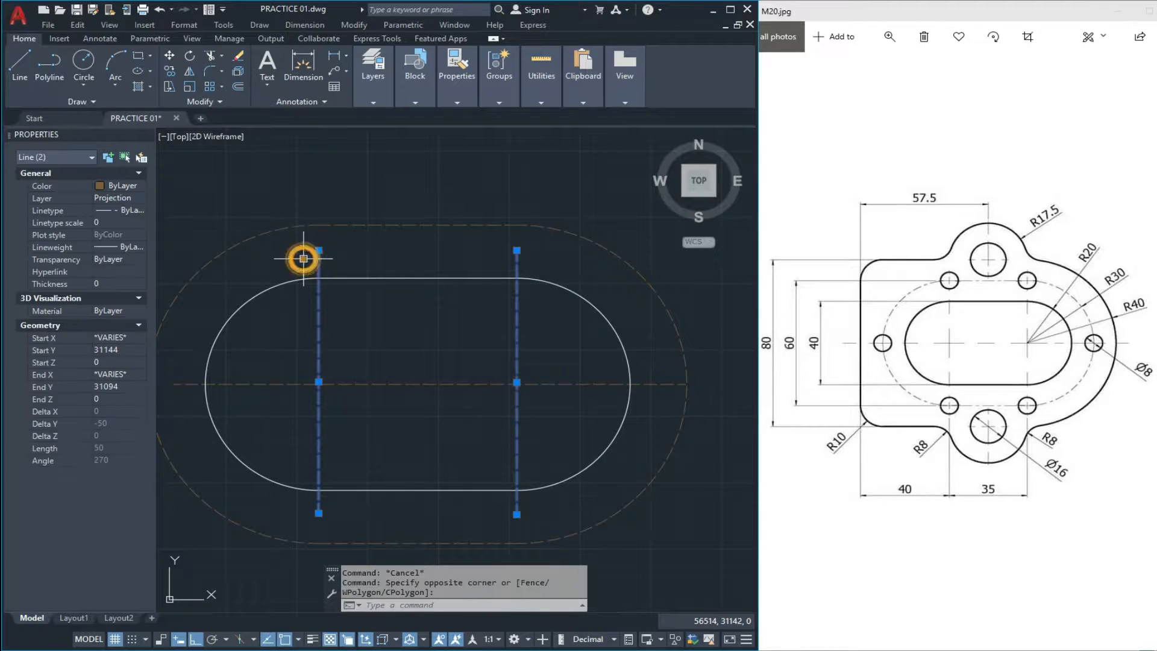
{"action": "left_click", "coordinate": [319, 250]}
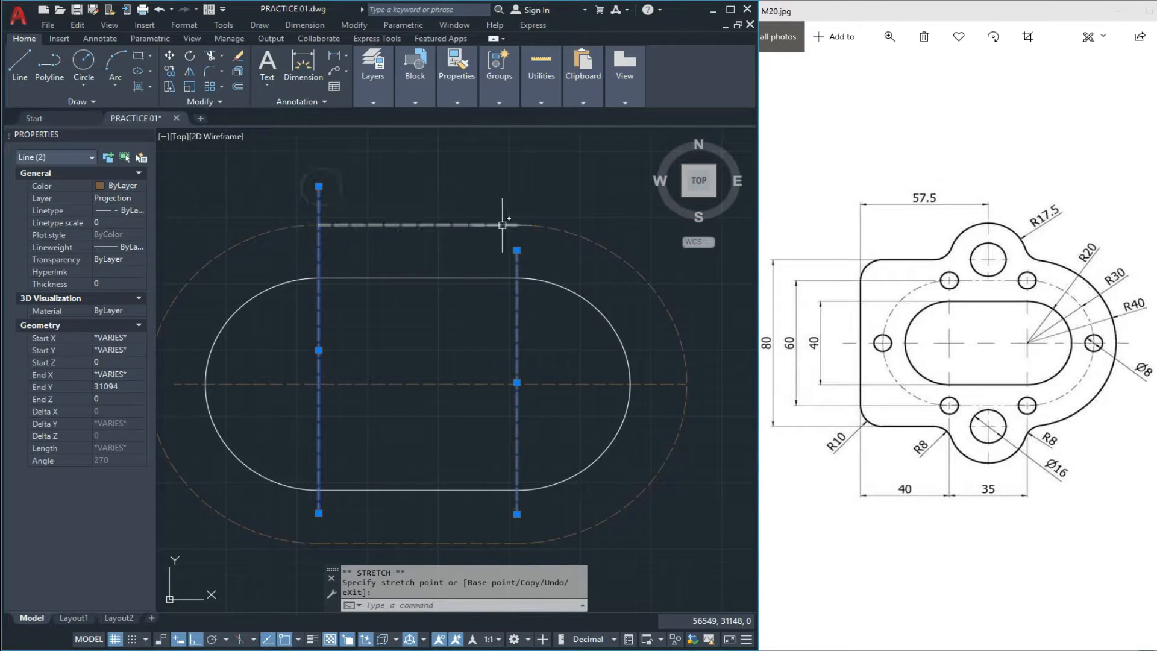
{"action": "left_click", "coordinate": [511, 181]}
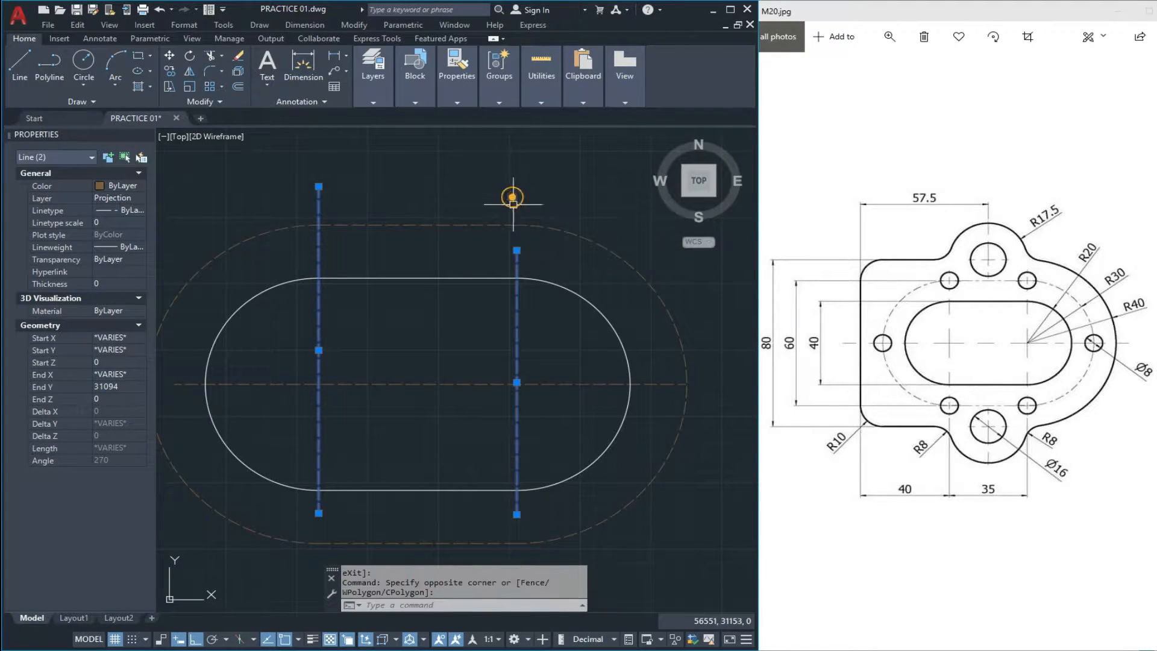
{"action": "left_click", "coordinate": [517, 250]}
{"action": "left_click", "coordinate": [511, 176]}
{"action": "scroll", "coordinate": [512, 176], "scroll_direction": "down", "scroll_amount": 2}
{"action": "scroll", "coordinate": [501, 328], "scroll_direction": "up", "scroll_amount": 2}
{"action": "key", "text": "Escape"}
Stretch the lower ends of both vertical centerlines to just below the dashed outer outline.
{"action": "left_click", "coordinate": [543, 374]}
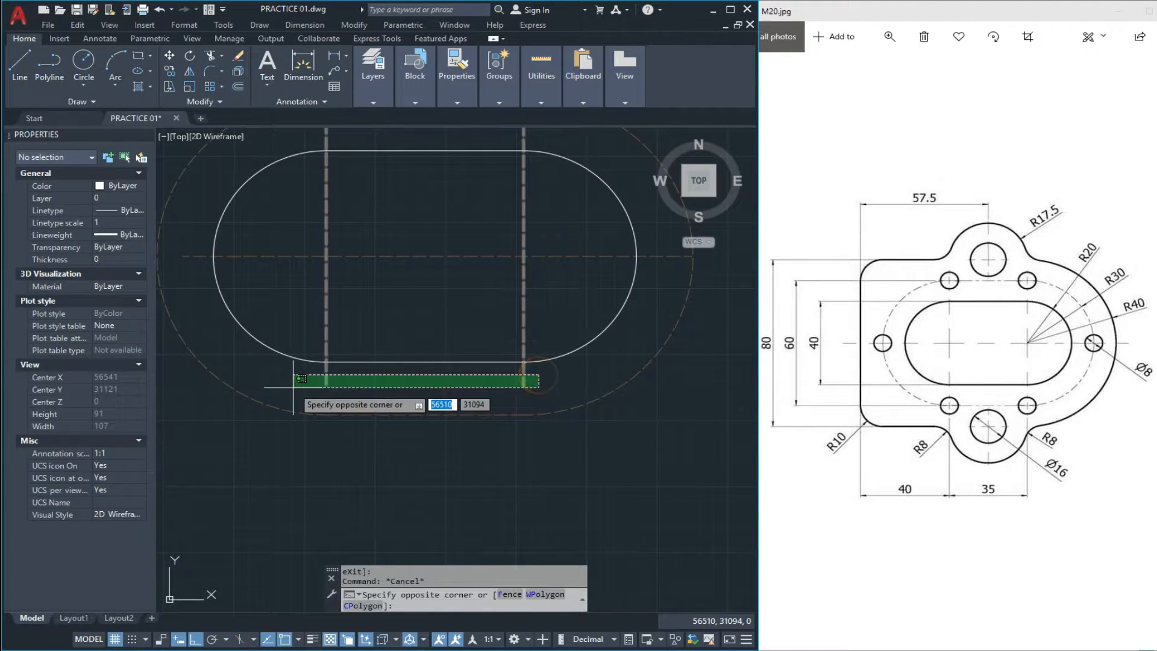
{"action": "left_click", "coordinate": [292, 388]}
{"action": "left_click", "coordinate": [523, 387]}
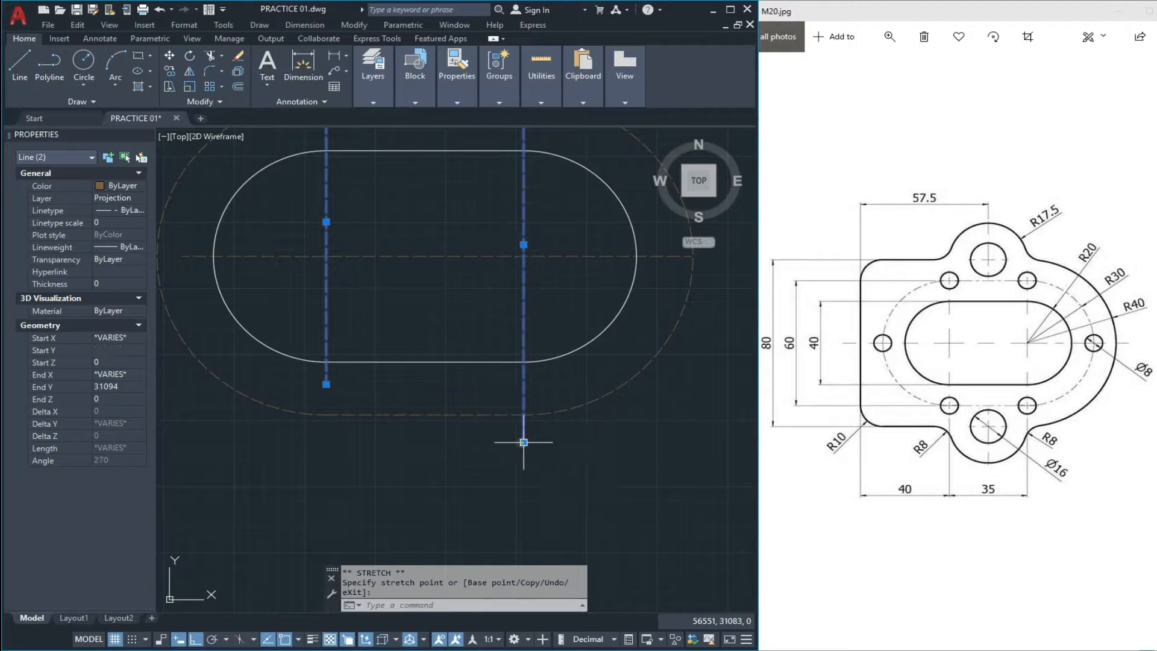
{"action": "left_click", "coordinate": [327, 442]}
{"action": "scroll", "coordinate": [391, 421], "scroll_direction": "down", "scroll_amount": 2}
{"action": "key", "text": "Escape"}
{"action": "key", "text": "Escape"}
Draw a diameter 8 circle where the right vertical centerline crosses the top of the dashed outline.
{"action": "scroll", "coordinate": [481, 277], "scroll_direction": "up", "scroll_amount": 4}
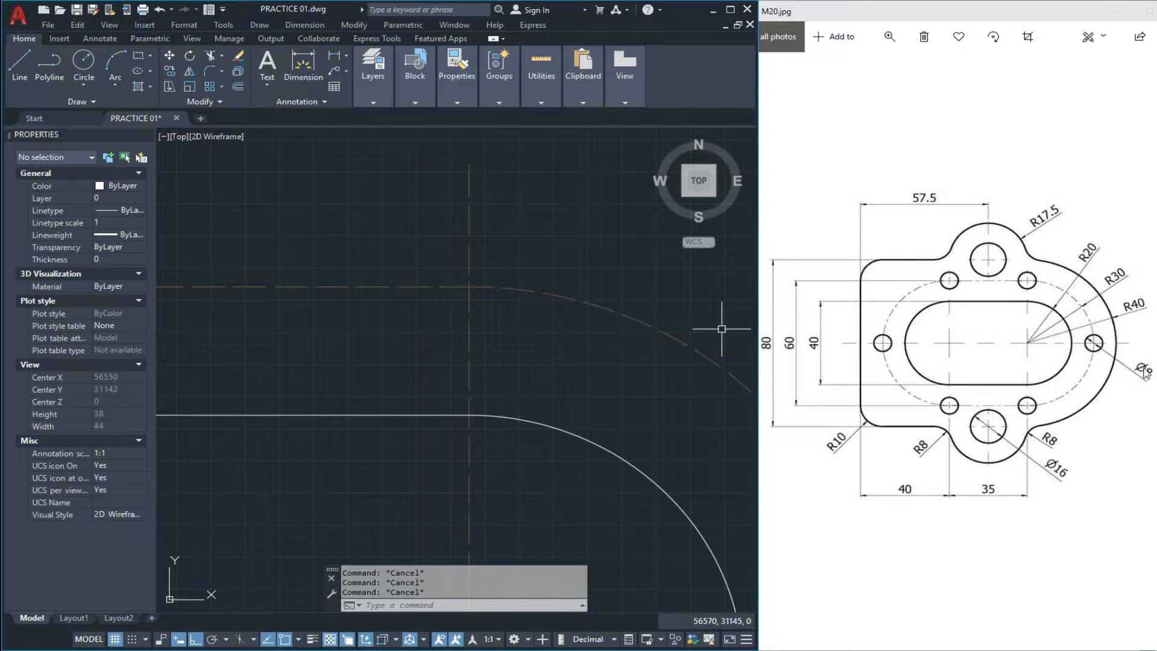
{"action": "type", "text": "c"}
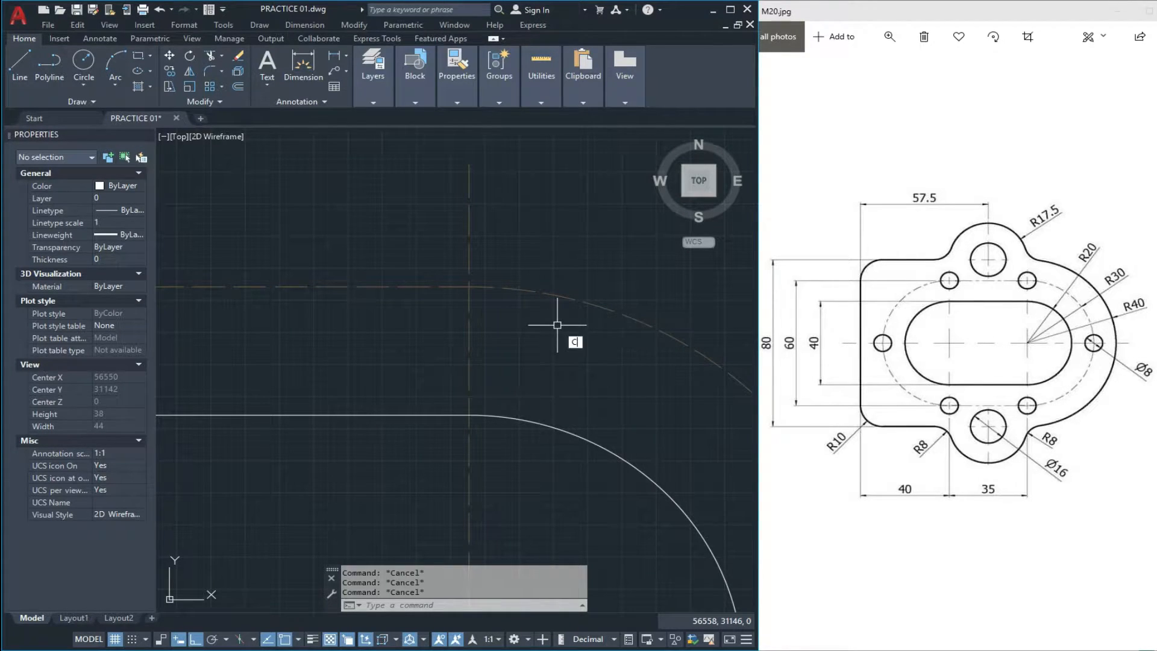
{"action": "key", "text": "Return"}
{"action": "left_click", "coordinate": [470, 286]}
{"action": "type", "text": "6"}
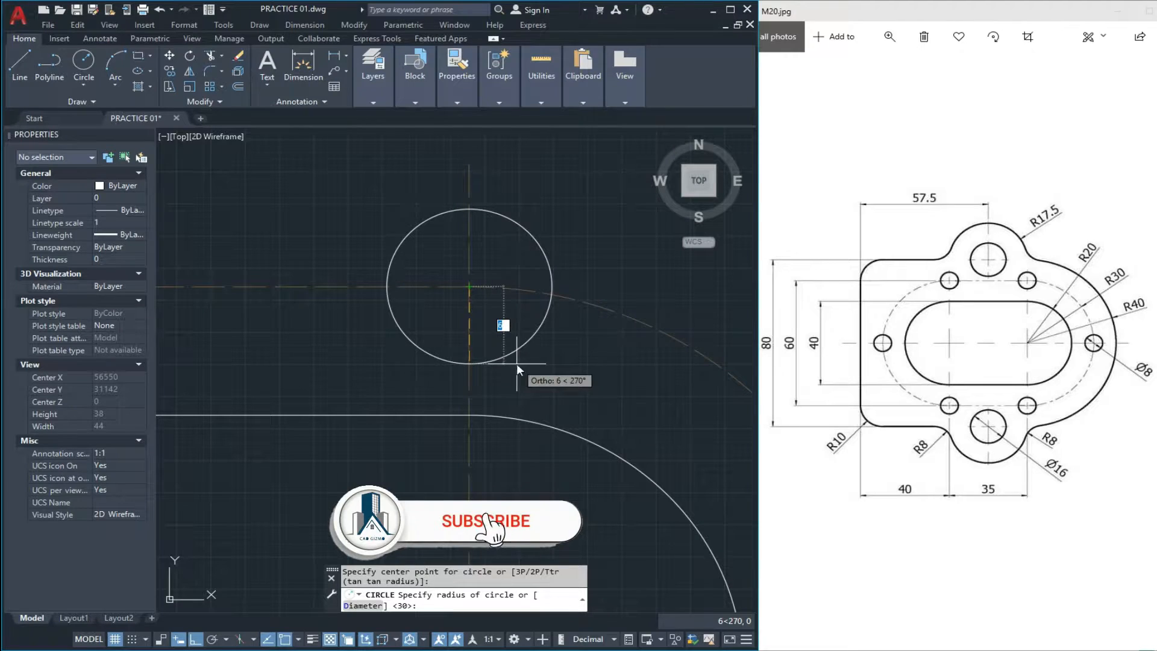
{"action": "type", "text": "d"}
{"action": "key", "text": "Return"}
{"action": "type", "text": "8"}
{"action": "key", "text": "Return"}
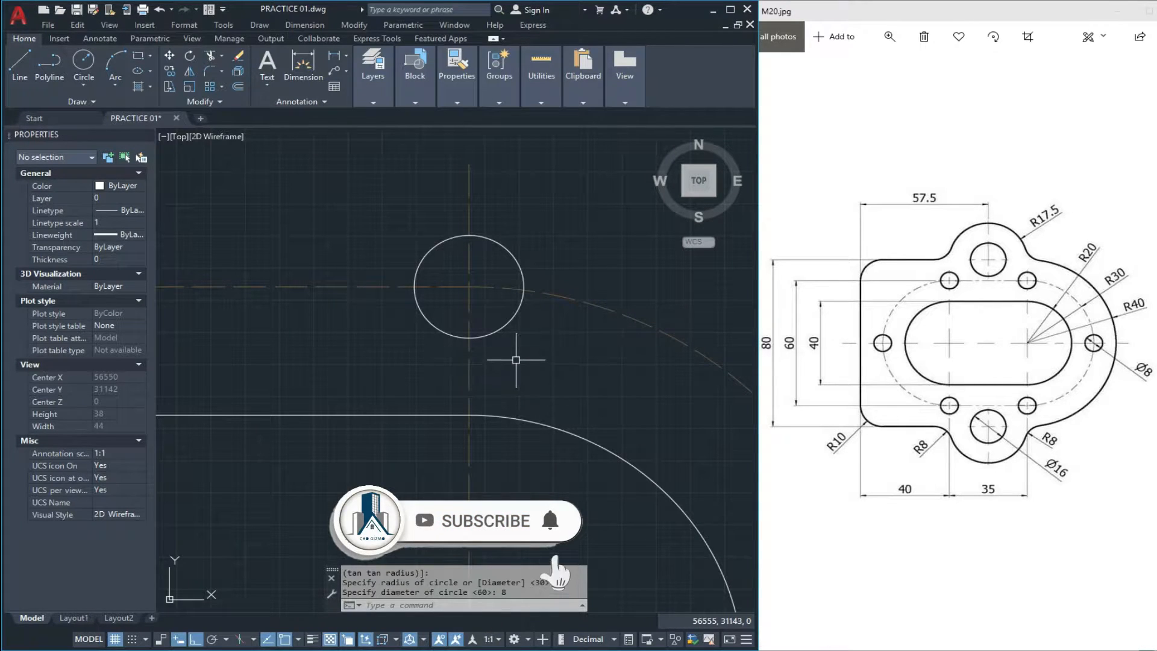
{"action": "key", "text": "Escape"}
{"action": "key", "text": "Escape"}
{"action": "scroll", "coordinate": [520, 330], "scroll_direction": "down", "scroll_amount": 5}
{"action": "key", "text": "Escape"}
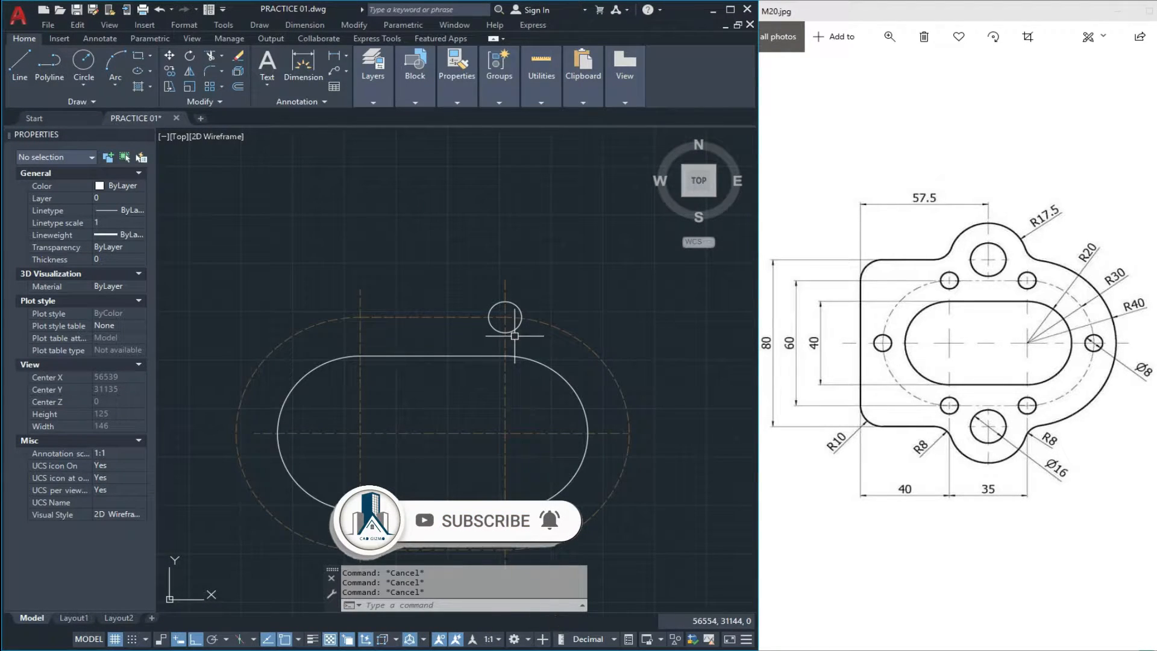
Copy the diameter 8 circle from its center to the dashed outline's upper-left centerline intersection and to its leftmost point.
{"action": "left_click", "coordinate": [514, 336]}
{"action": "type", "text": "co"}
{"action": "key", "text": "Return"}
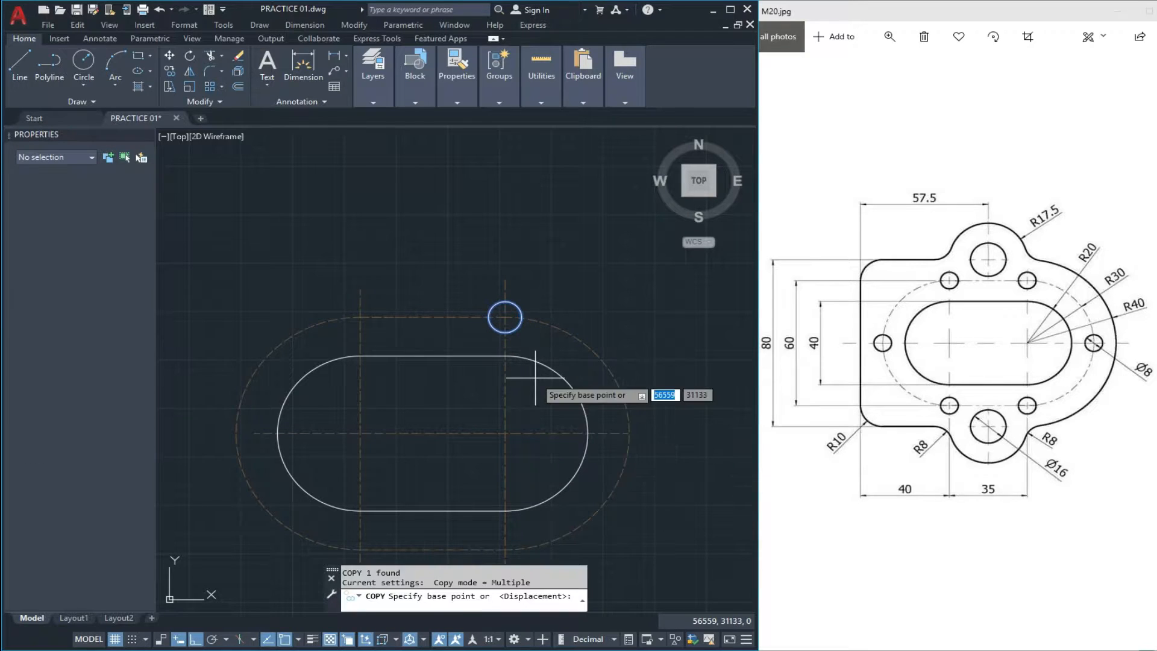
{"action": "scroll", "coordinate": [468, 308], "scroll_direction": "up", "scroll_amount": 2}
{"action": "left_click", "coordinate": [534, 323]}
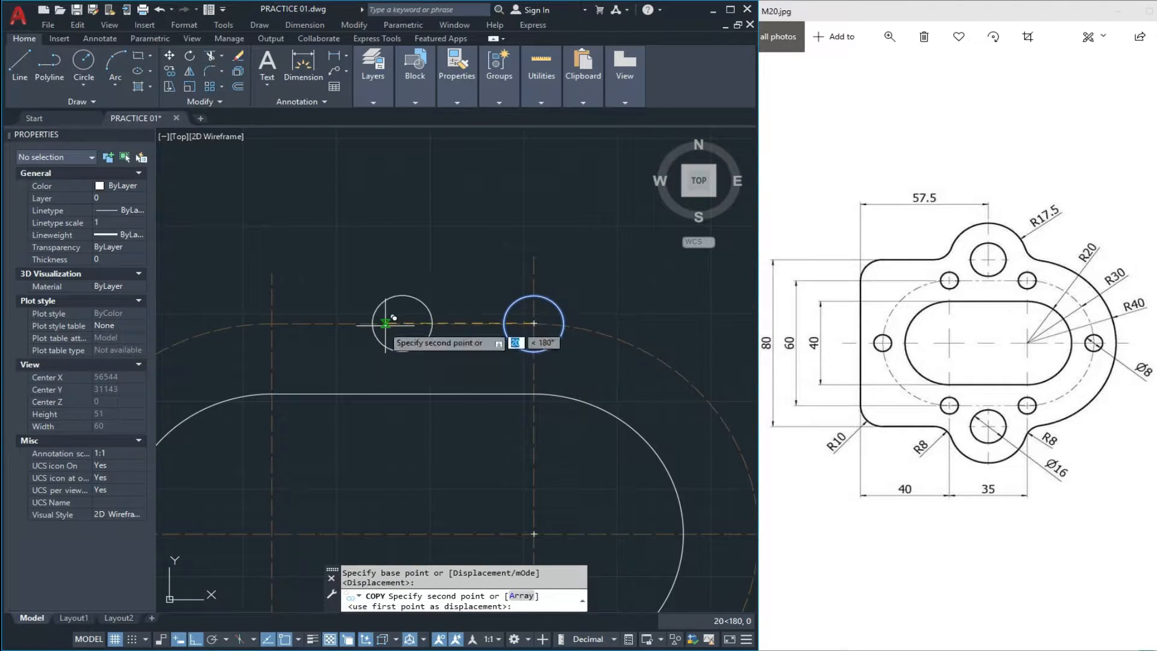
{"action": "left_click", "coordinate": [271, 324]}
{"action": "scroll", "coordinate": [363, 265], "scroll_direction": "down", "scroll_amount": 3}
{"action": "scroll", "coordinate": [300, 369], "scroll_direction": "up", "scroll_amount": 3}
{"action": "scroll", "coordinate": [356, 367], "scroll_direction": "down", "scroll_amount": 3}
{"action": "scroll", "coordinate": [268, 374], "scroll_direction": "up", "scroll_amount": 3}
{"action": "left_click", "coordinate": [224, 373]}
{"action": "scroll", "coordinate": [228, 361], "scroll_direction": "down", "scroll_amount": 3}
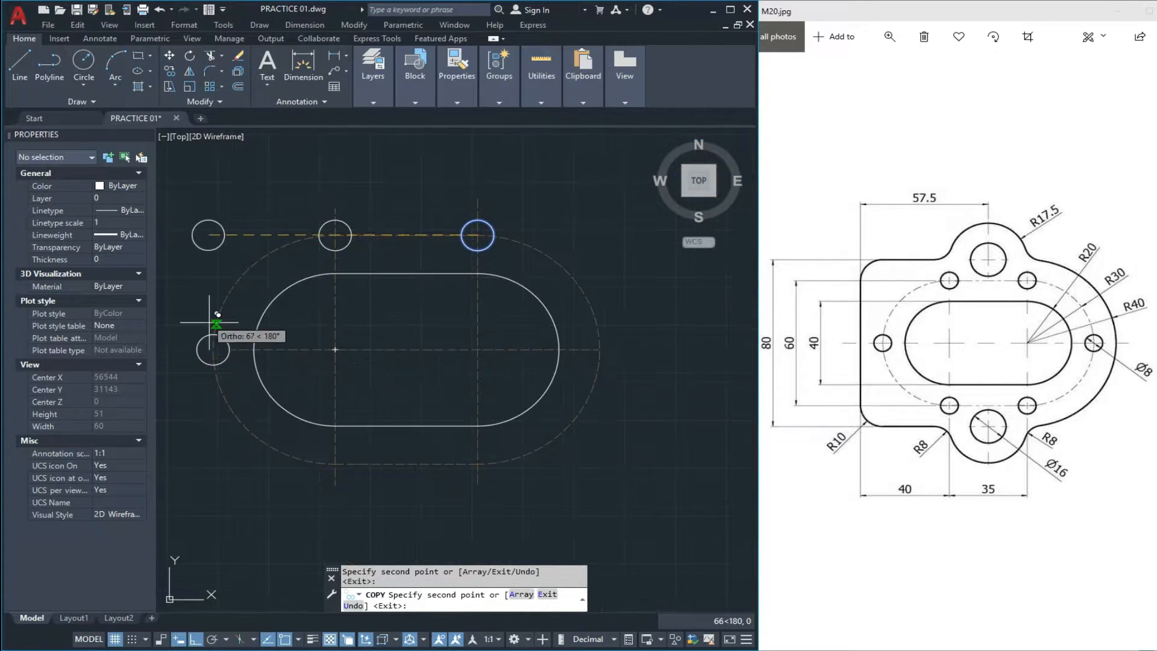
Place further copies of the circle at the dashed outline's two bottom centerline intersections and at its rightmost point.
{"action": "left_click", "coordinate": [335, 464]}
{"action": "left_click", "coordinate": [477, 464]}
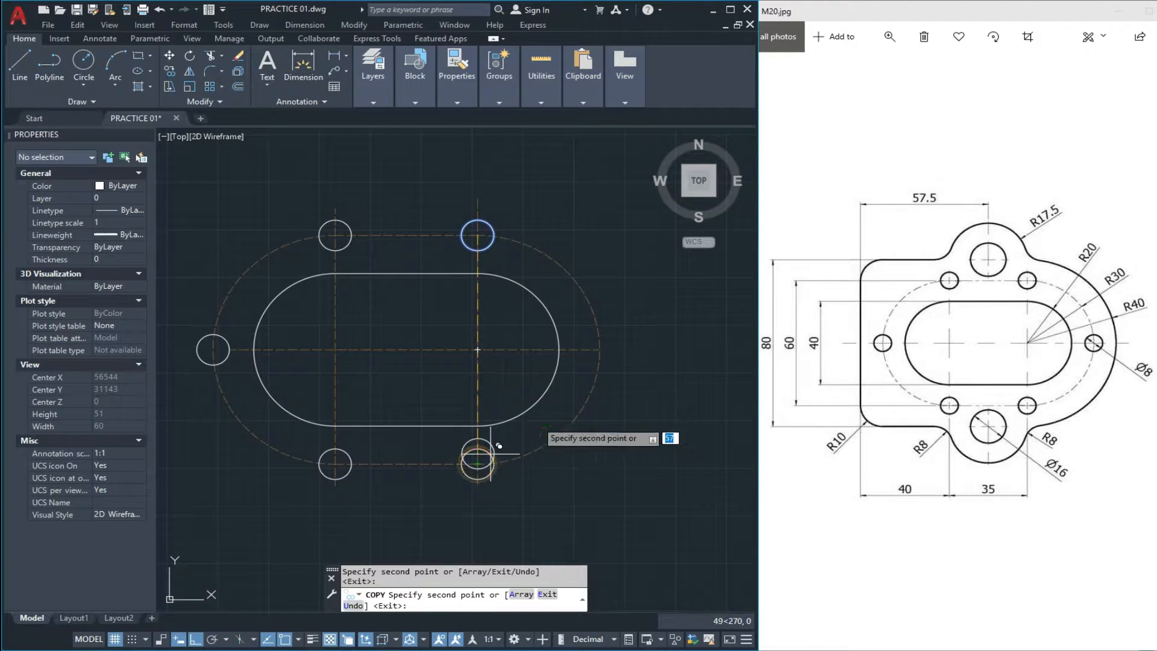
{"action": "left_click", "coordinate": [600, 348]}
{"action": "key", "text": "Escape"}
{"action": "scroll", "coordinate": [544, 416], "scroll_direction": "down", "scroll_amount": 3}
{"action": "scroll", "coordinate": [426, 367], "scroll_direction": "up", "scroll_amount": 3}
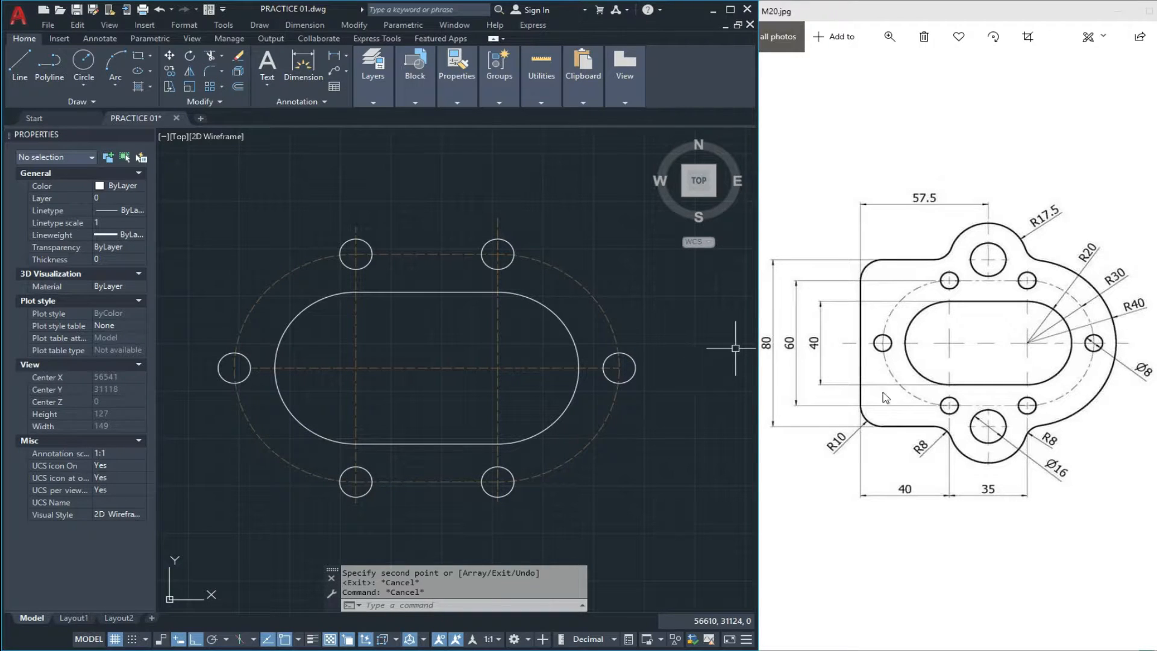
Stretch the left end of the horizontal centerline well past the leftmost diameter 8 circle.
{"action": "scroll", "coordinate": [613, 369], "scroll_direction": "down", "scroll_amount": 3}
{"action": "scroll", "coordinate": [337, 376], "scroll_direction": "up", "scroll_amount": 3}
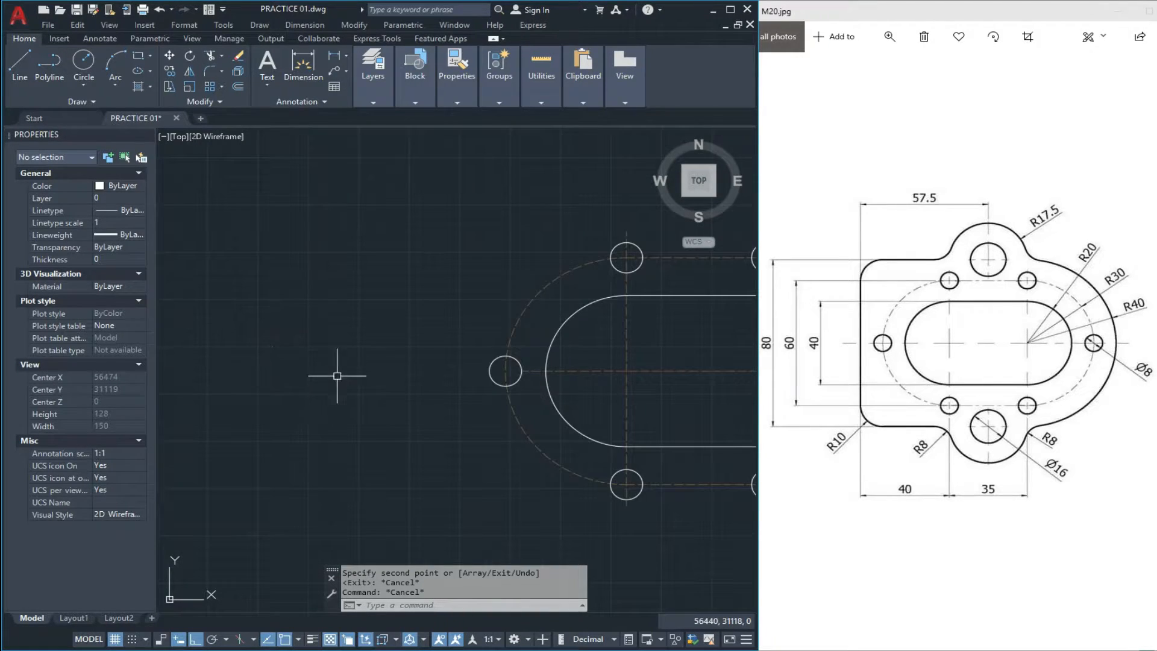
{"action": "left_click", "coordinate": [535, 364]}
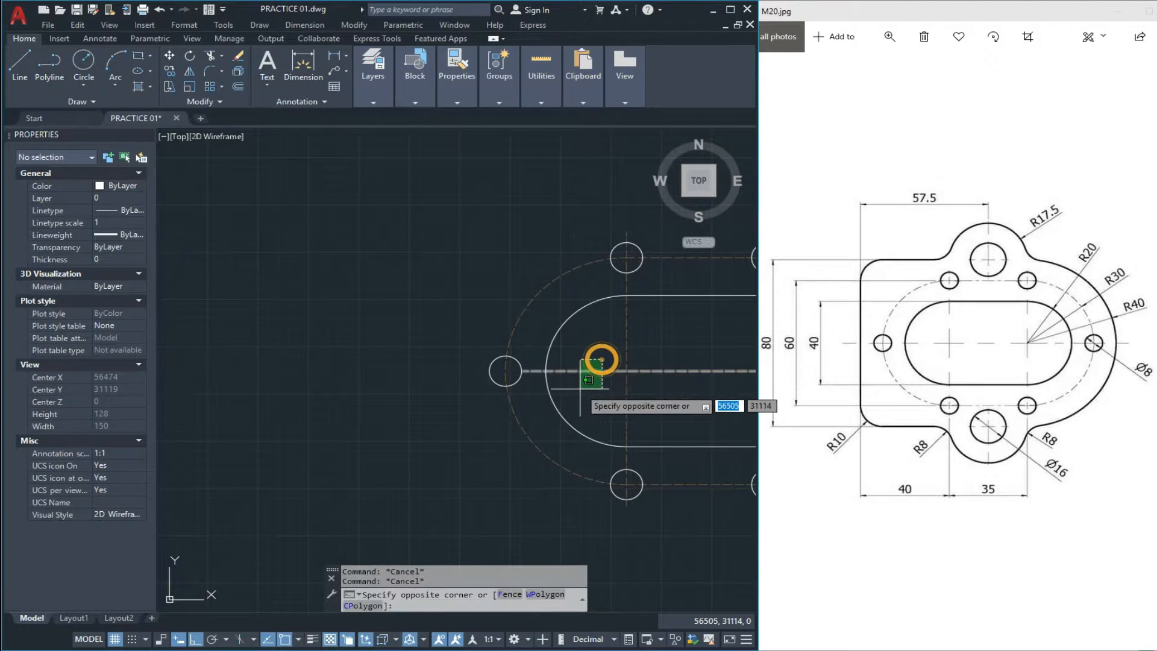
{"action": "left_click", "coordinate": [532, 381]}
{"action": "left_click", "coordinate": [524, 371]}
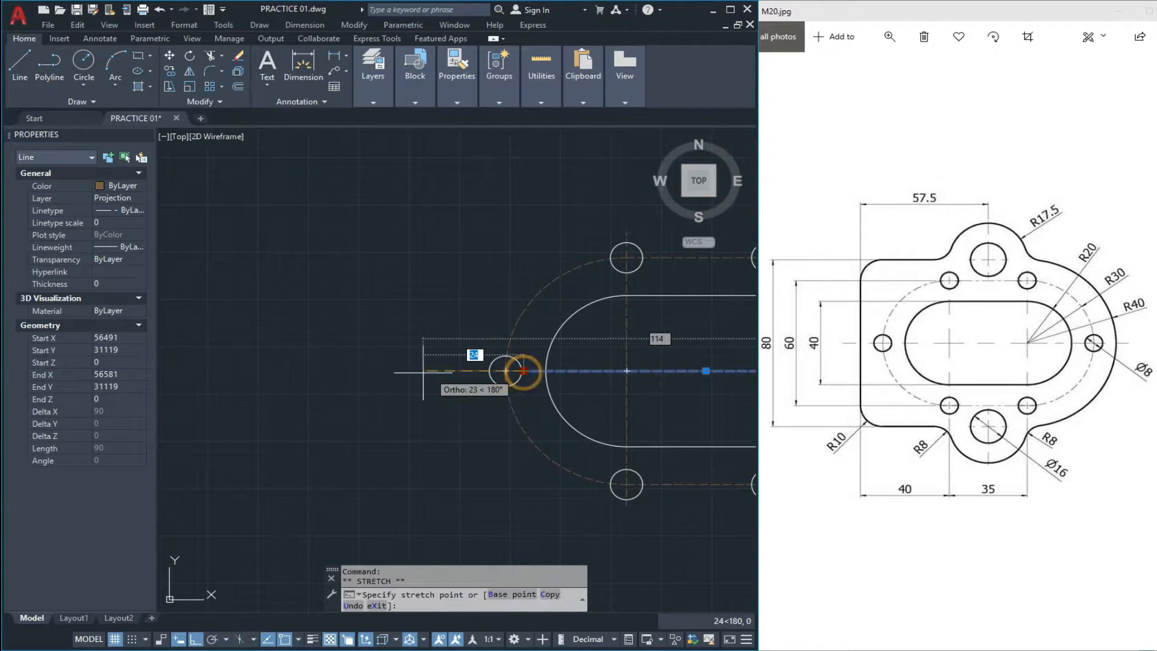
{"action": "left_click", "coordinate": [382, 371]}
{"action": "key", "text": "Escape"}
Offset the horizontal centerline by 20 both upward and downward.
{"action": "type", "text": "o"}
{"action": "key", "text": "Return"}
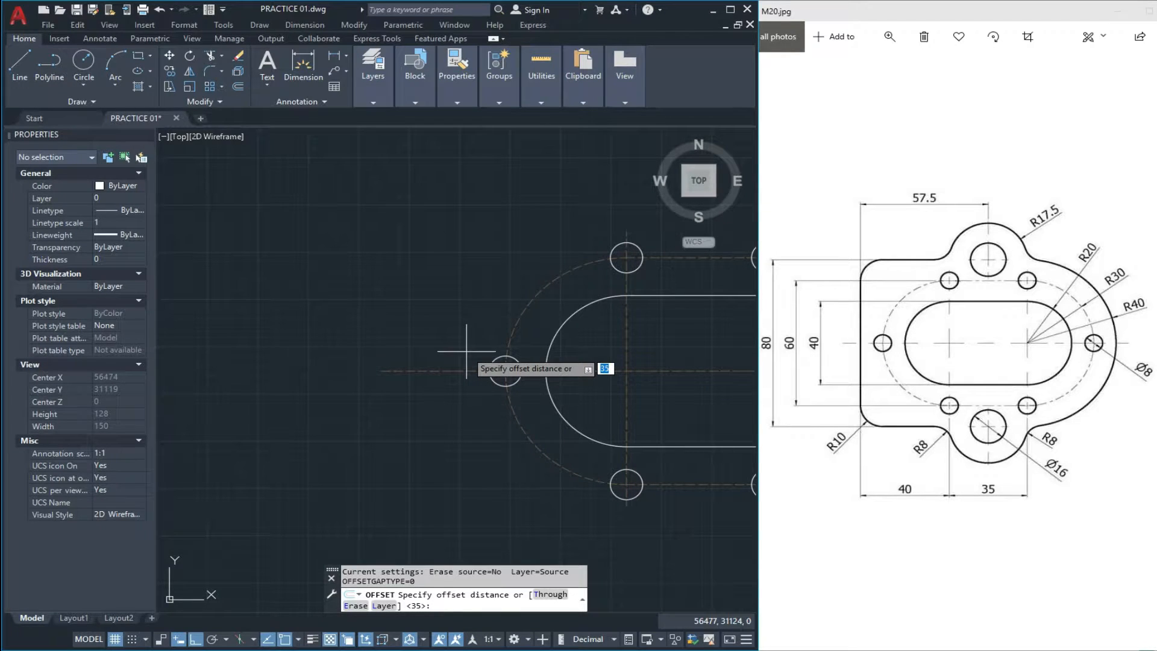
{"action": "key", "text": "Return"}
{"action": "left_click", "coordinate": [400, 371]}
{"action": "left_click", "coordinate": [400, 321]}
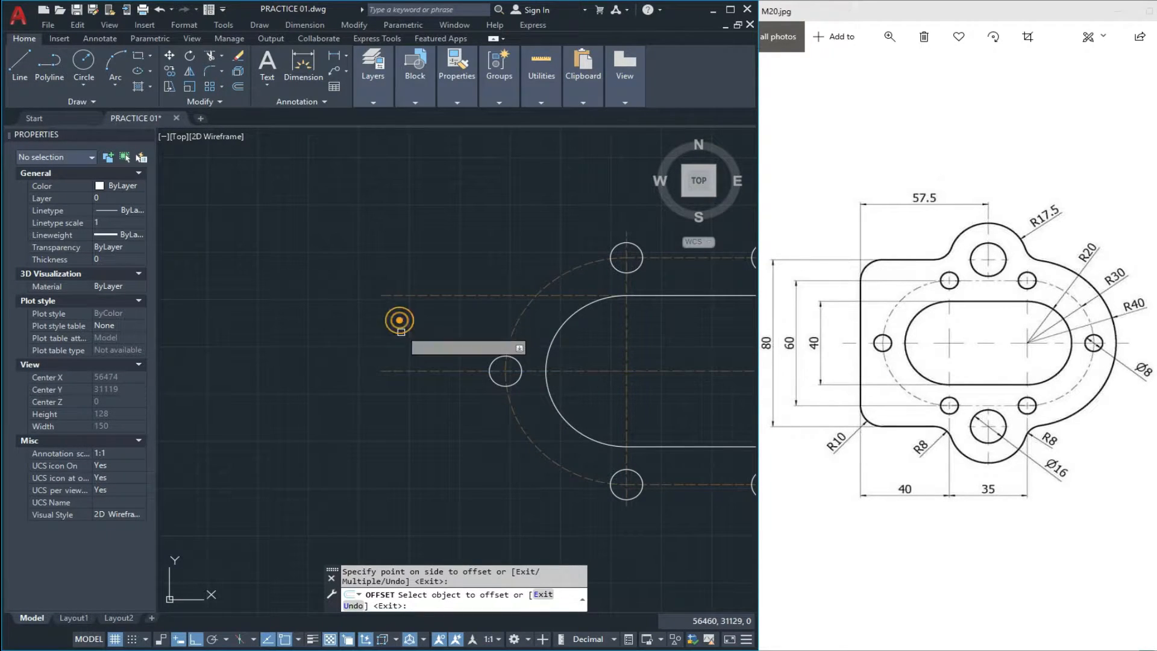
{"action": "left_click", "coordinate": [407, 369]}
{"action": "left_click", "coordinate": [416, 416]}
{"action": "key", "text": "Escape"}
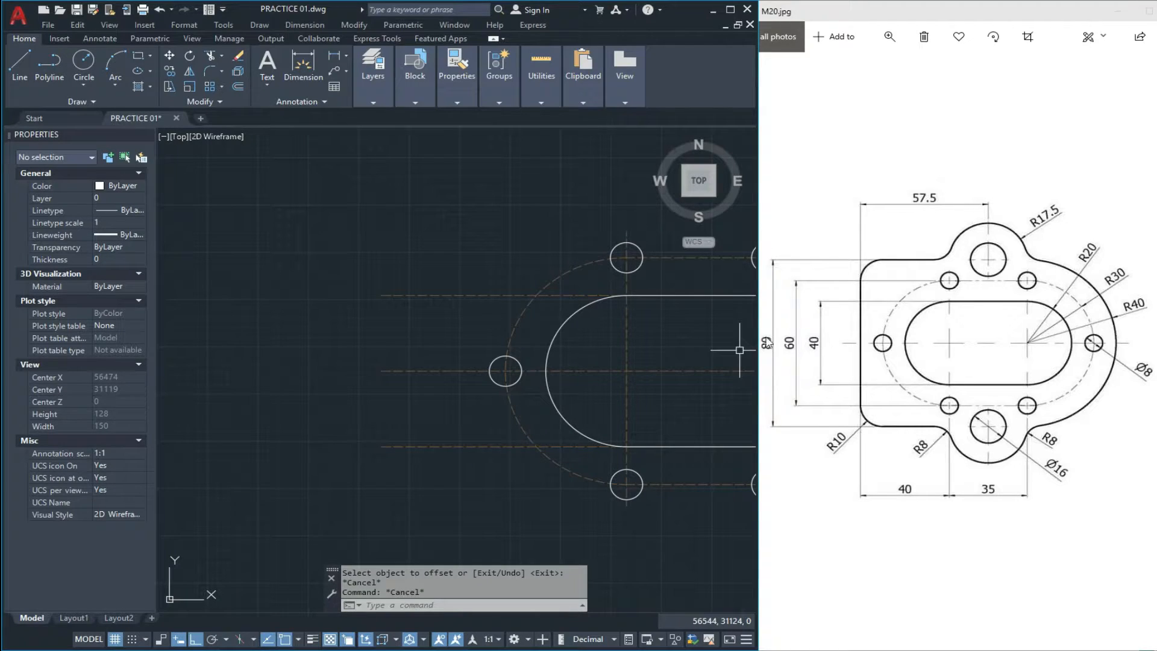
Offset the horizontal centerline by 30 both upward and downward.
{"action": "key", "text": "Return"}
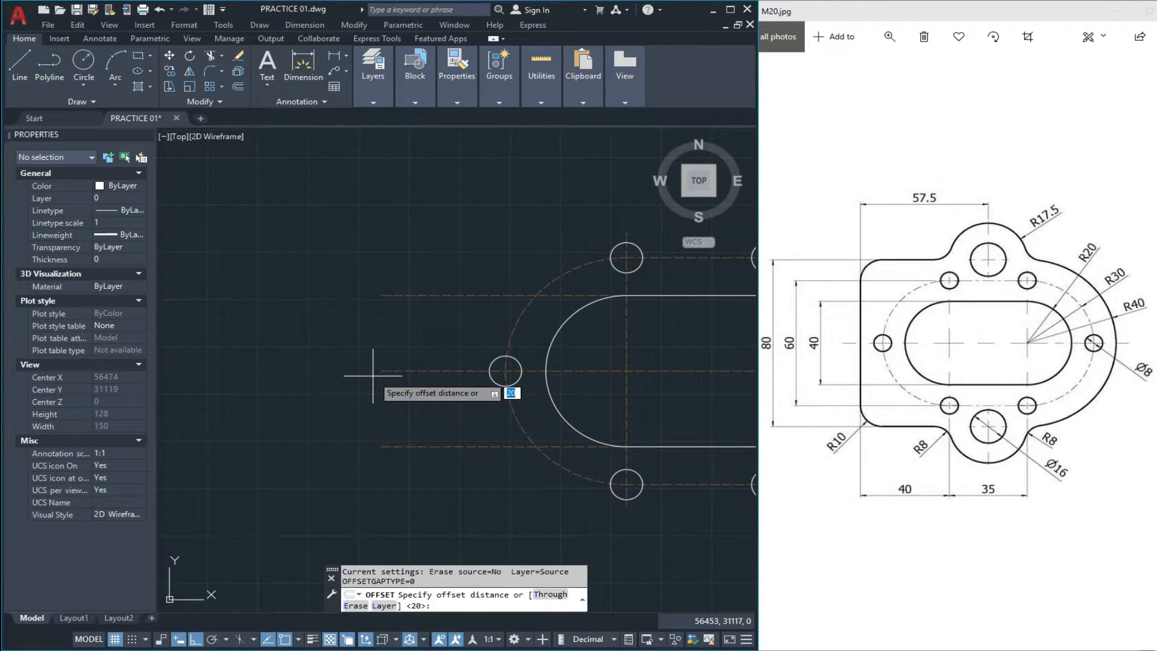
{"action": "type", "text": "30"}
{"action": "key", "text": "Return"}
{"action": "left_click", "coordinate": [401, 371]}
{"action": "left_click", "coordinate": [399, 284]}
{"action": "left_click", "coordinate": [410, 372]}
{"action": "left_click", "coordinate": [405, 427]}
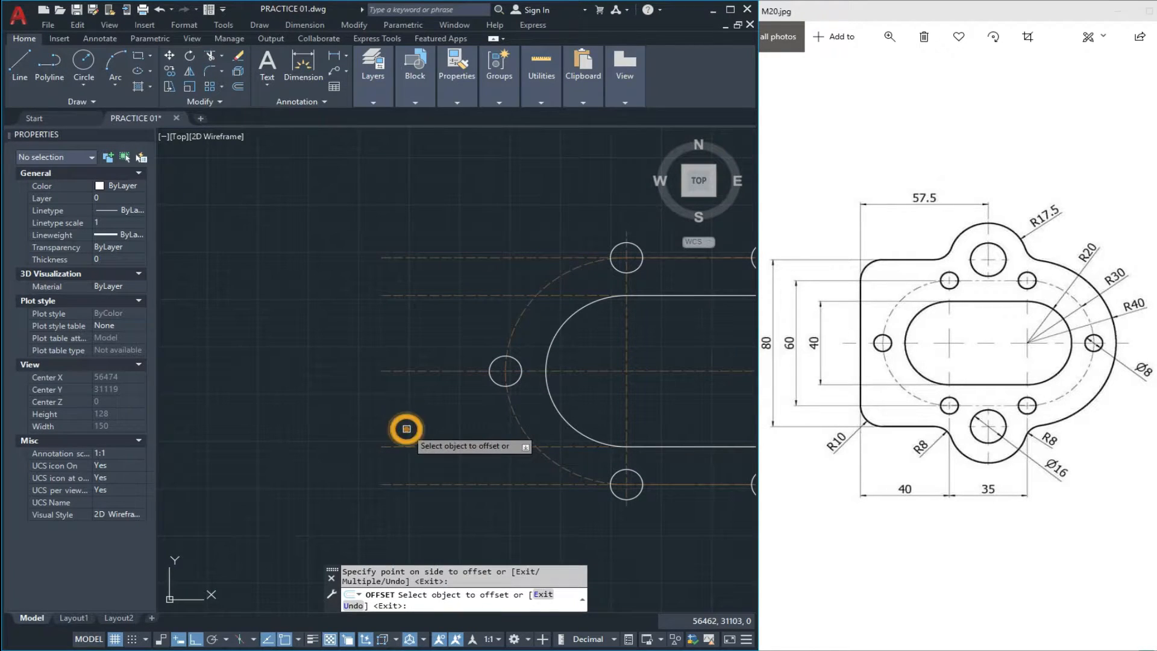
{"action": "key", "text": "Escape"}
Offset the horizontal centerline by 40 both upward and downward.
{"action": "key", "text": "Return"}
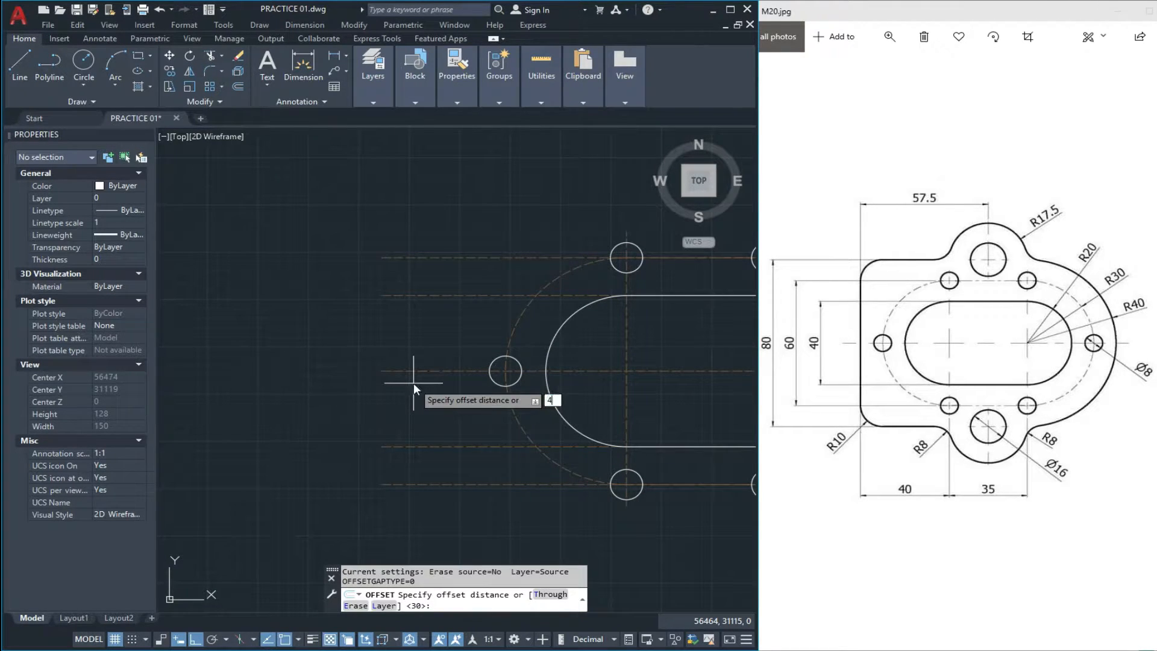
{"action": "type", "text": "40"}
{"action": "key", "text": "Return"}
{"action": "left_click", "coordinate": [429, 371]}
{"action": "left_click", "coordinate": [420, 304]}
{"action": "left_click", "coordinate": [427, 371]}
{"action": "left_click", "coordinate": [414, 389]}
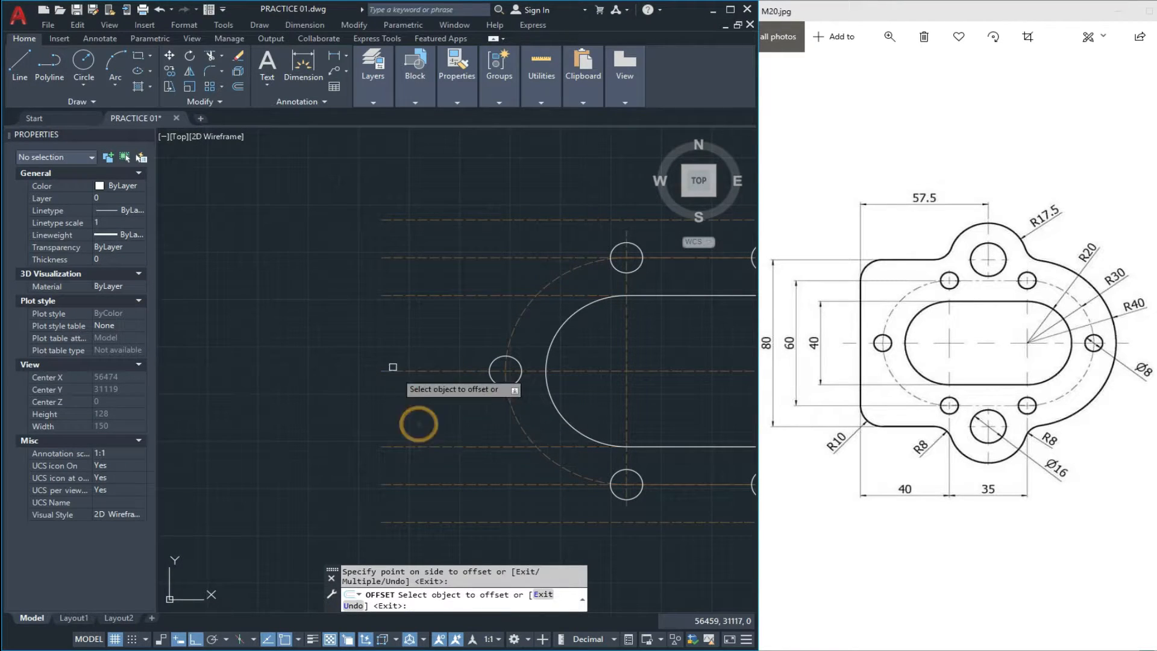
{"action": "key", "text": "Escape"}
Add vertical linear dimensions at the left ends of the offset lines, one between the 20 offsets and one between the 30 offsets.
{"action": "left_click", "coordinate": [333, 57]}
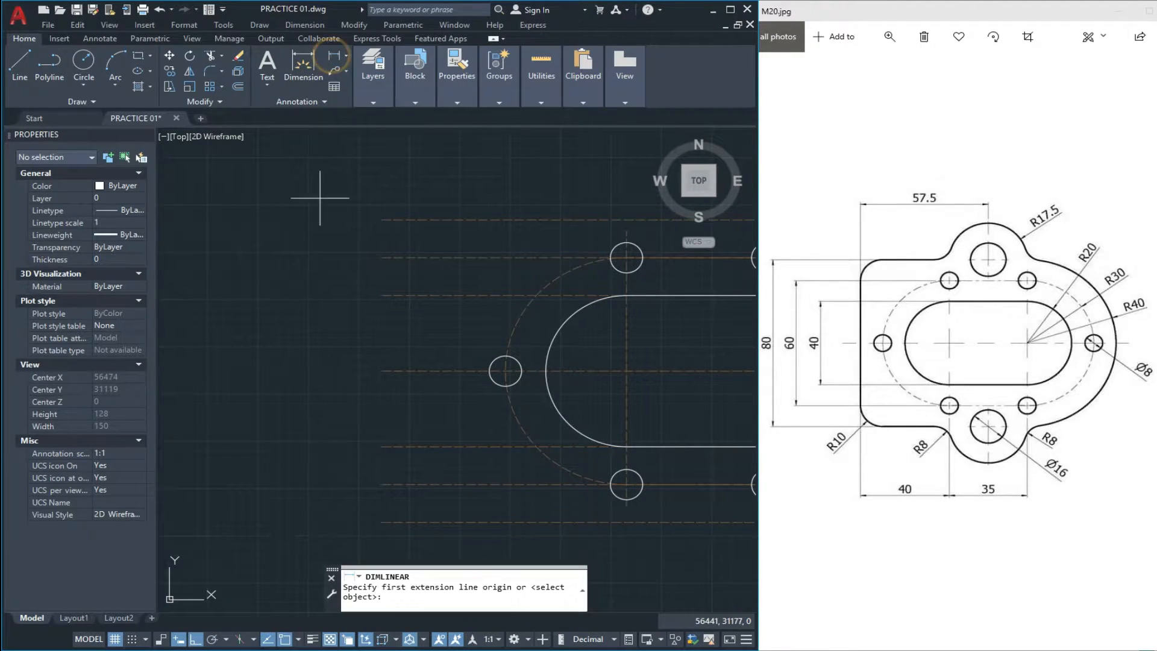
{"action": "left_click", "coordinate": [381, 295]}
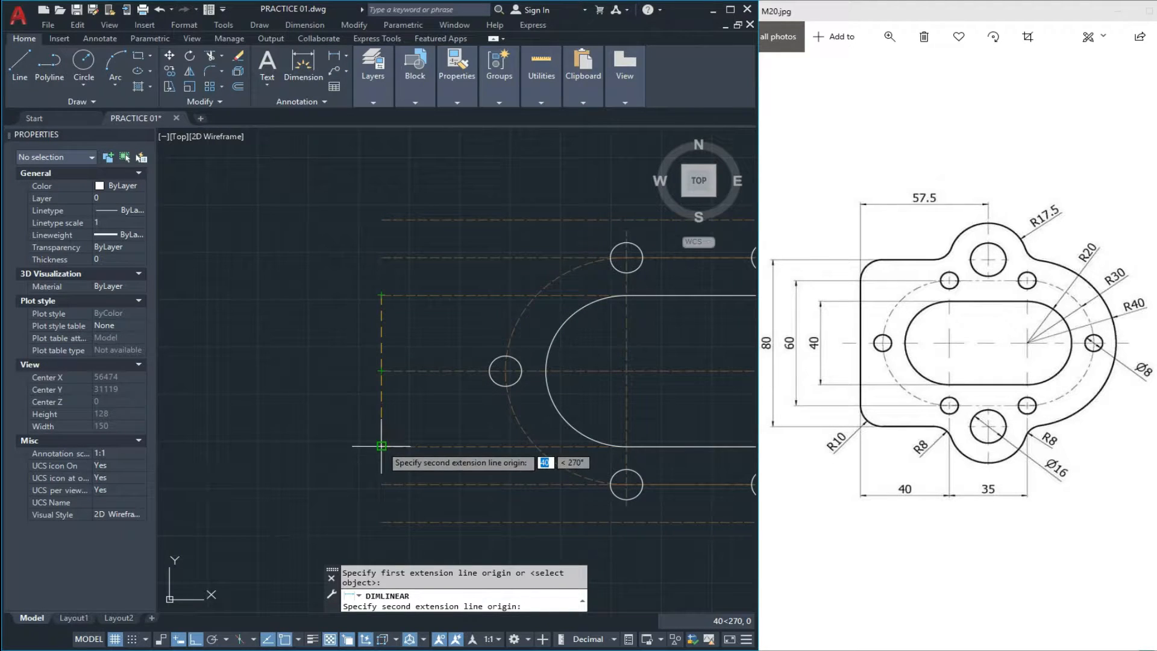
{"action": "left_click", "coordinate": [381, 447]}
{"action": "left_click", "coordinate": [346, 417]}
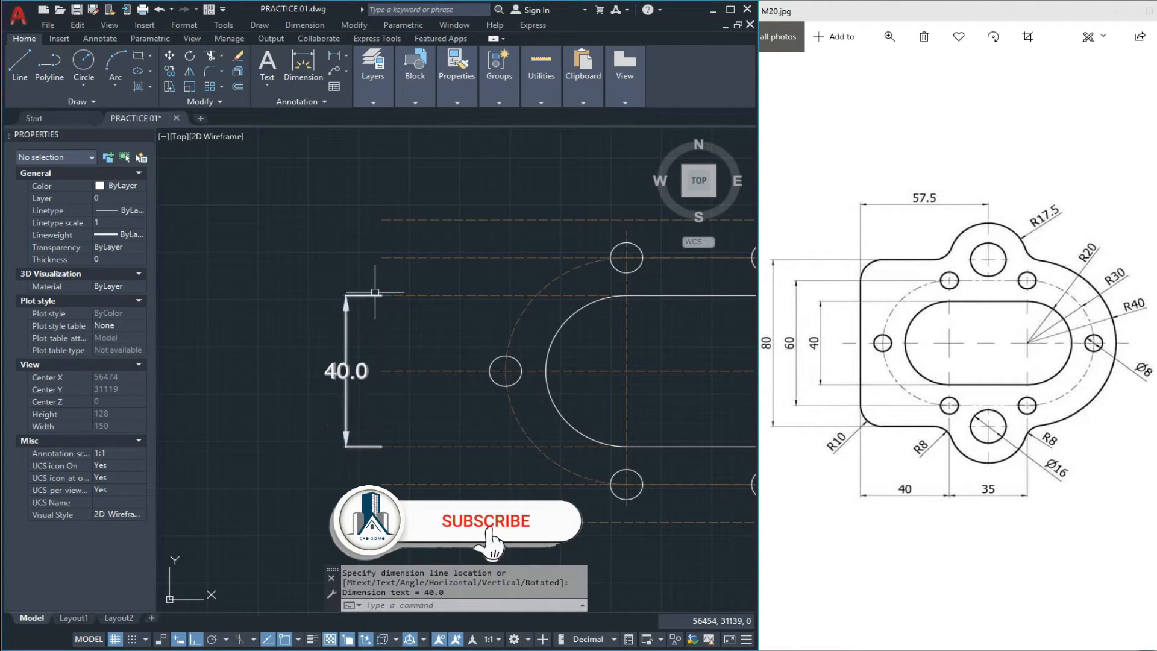
{"action": "key", "text": "Return"}
{"action": "left_click", "coordinate": [381, 258]}
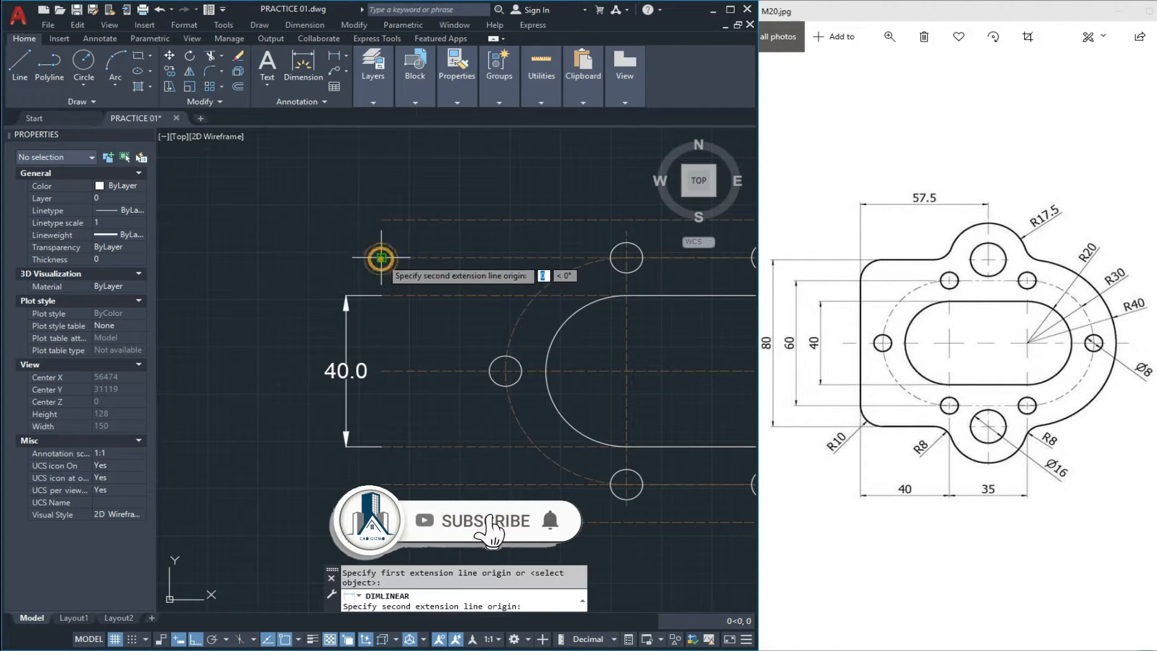
{"action": "left_click", "coordinate": [381, 484]}
Add a vertical linear dimension between the left ends of the two 40 offset lines, placed outside the other dimensions.
{"action": "left_click", "coordinate": [336, 56]}
{"action": "middle_click_drag", "start_coordinate": [373, 189], "coordinate": [374, 207]}
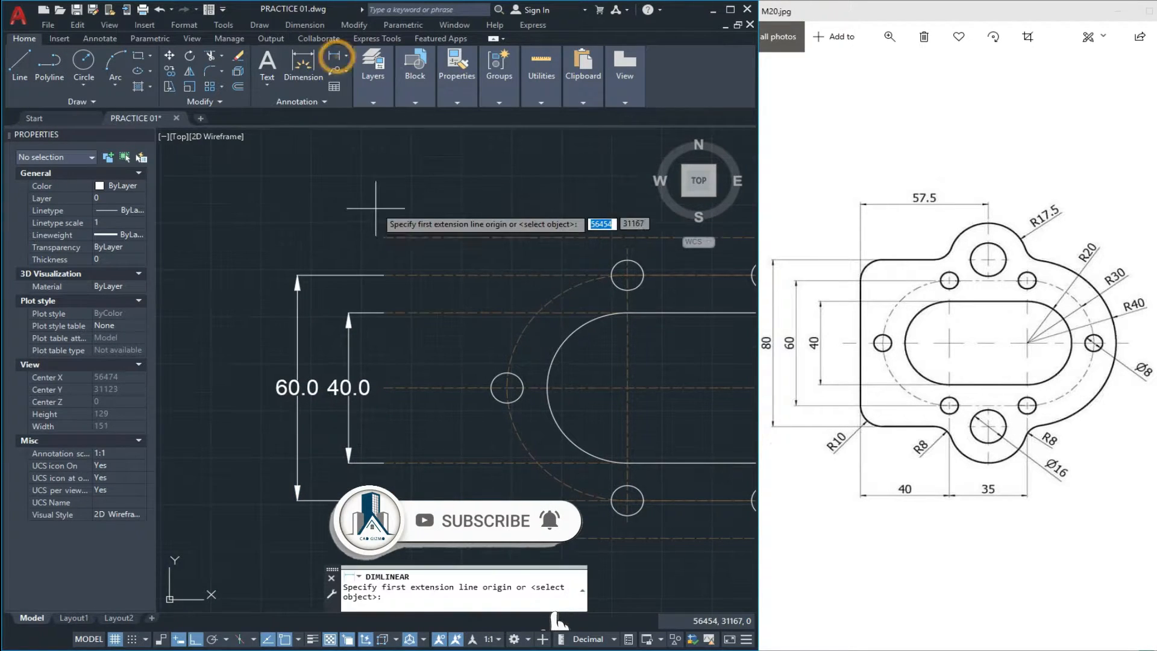
{"action": "left_click", "coordinate": [382, 237]}
{"action": "scroll", "coordinate": [388, 212], "scroll_direction": "down", "scroll_amount": 2}
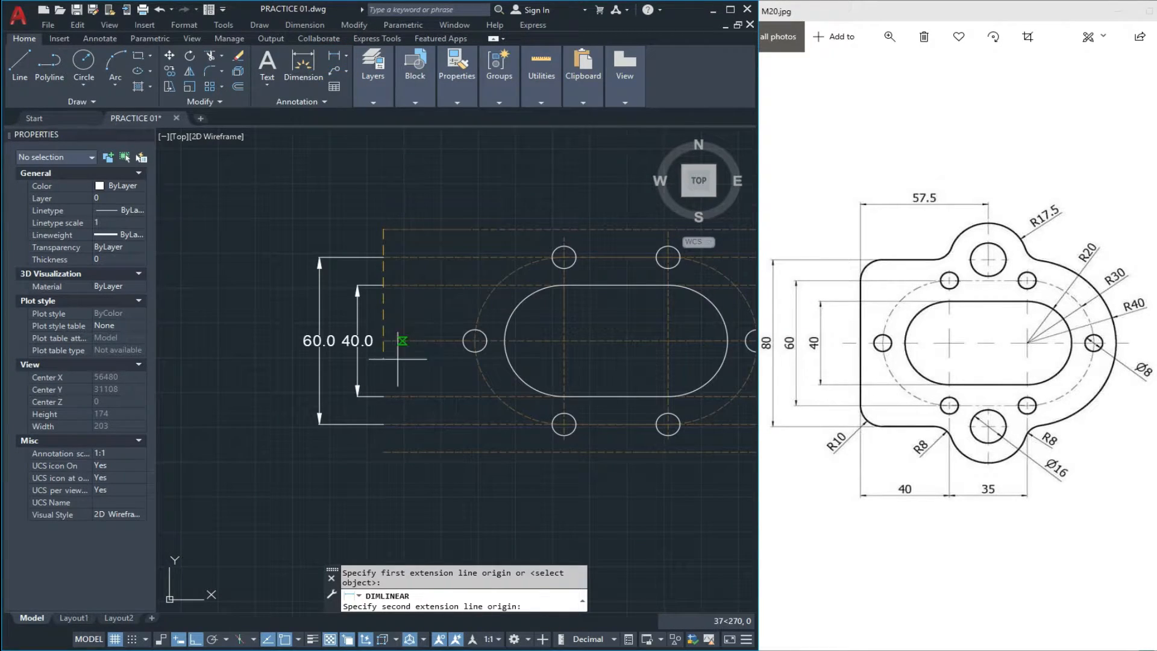
{"action": "left_click", "coordinate": [384, 452]}
{"action": "left_click", "coordinate": [281, 431]}
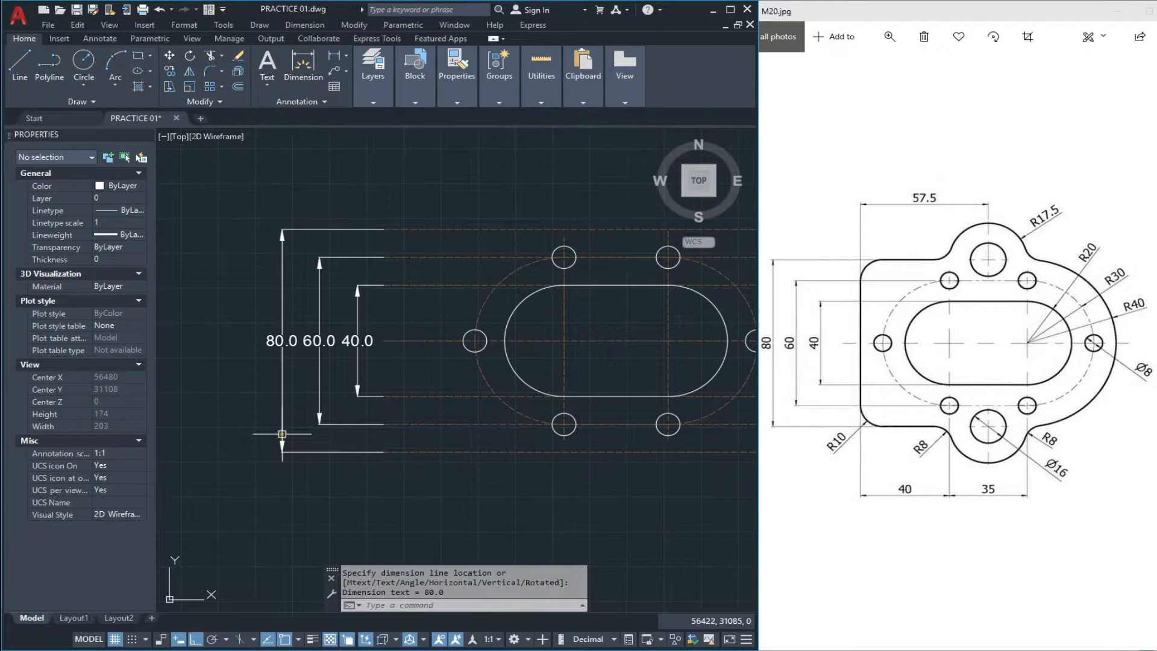
Offset the left vertical centerline of the slot by 40 to the left.
{"action": "middle_click_drag", "start_coordinate": [498, 299], "coordinate": [383, 318]}
{"action": "scroll", "coordinate": [349, 323], "scroll_direction": "up", "scroll_amount": 1}
{"action": "scroll", "coordinate": [349, 362], "scroll_direction": "down", "scroll_amount": 1}
{"action": "key", "text": "Escape"}
{"action": "key", "text": "Escape"}
{"action": "key", "text": "Escape"}
{"action": "scroll", "coordinate": [346, 347], "scroll_direction": "up", "scroll_amount": 2}
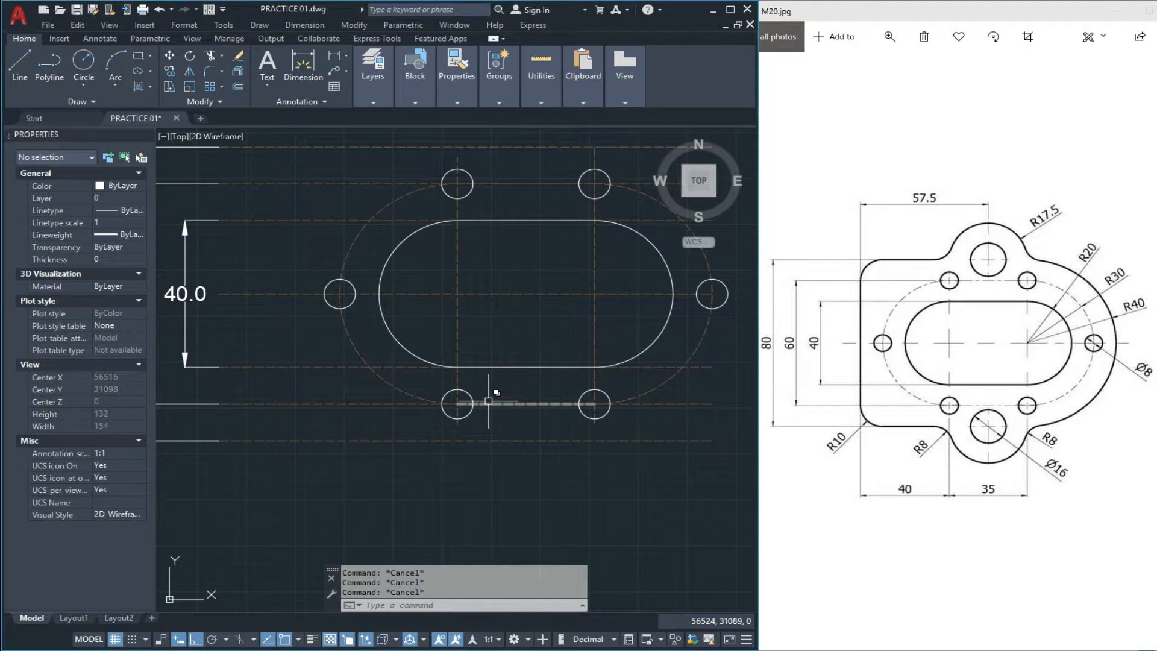
{"action": "key", "text": "Return"}
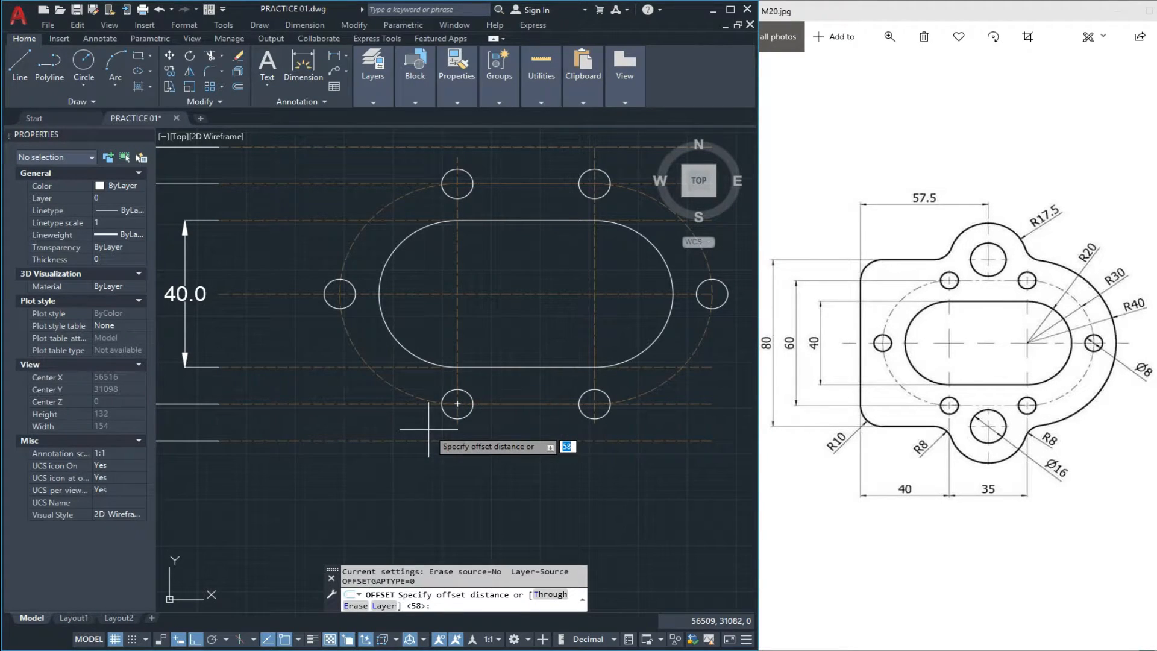
{"action": "key", "text": "Return"}
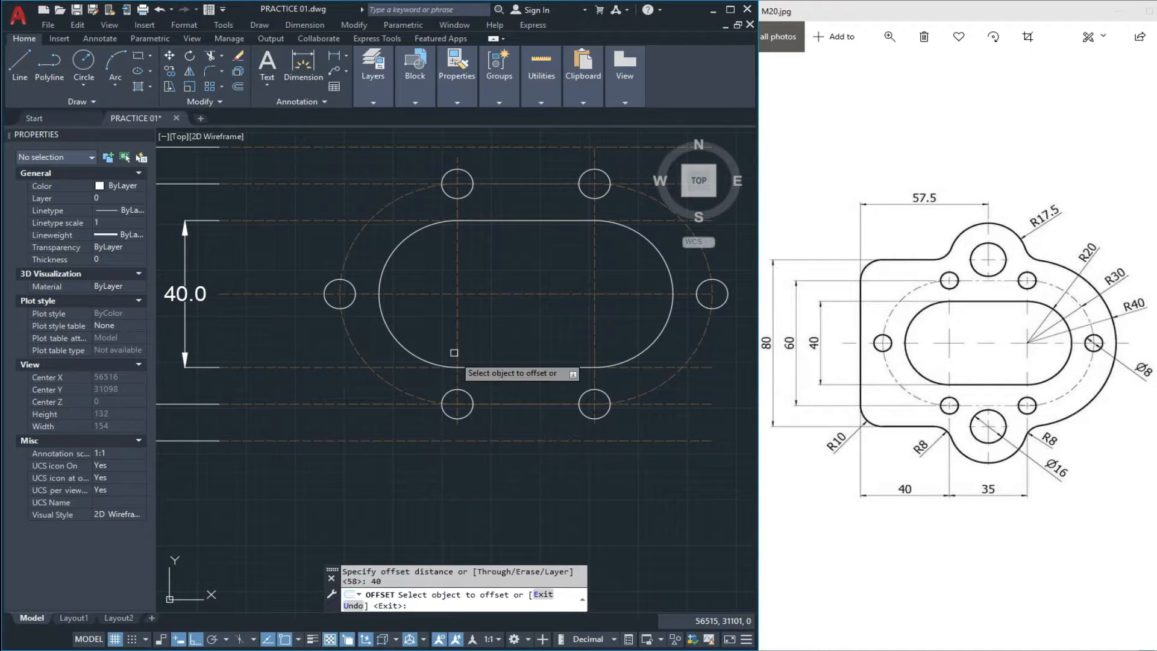
{"action": "left_click", "coordinate": [457, 344]}
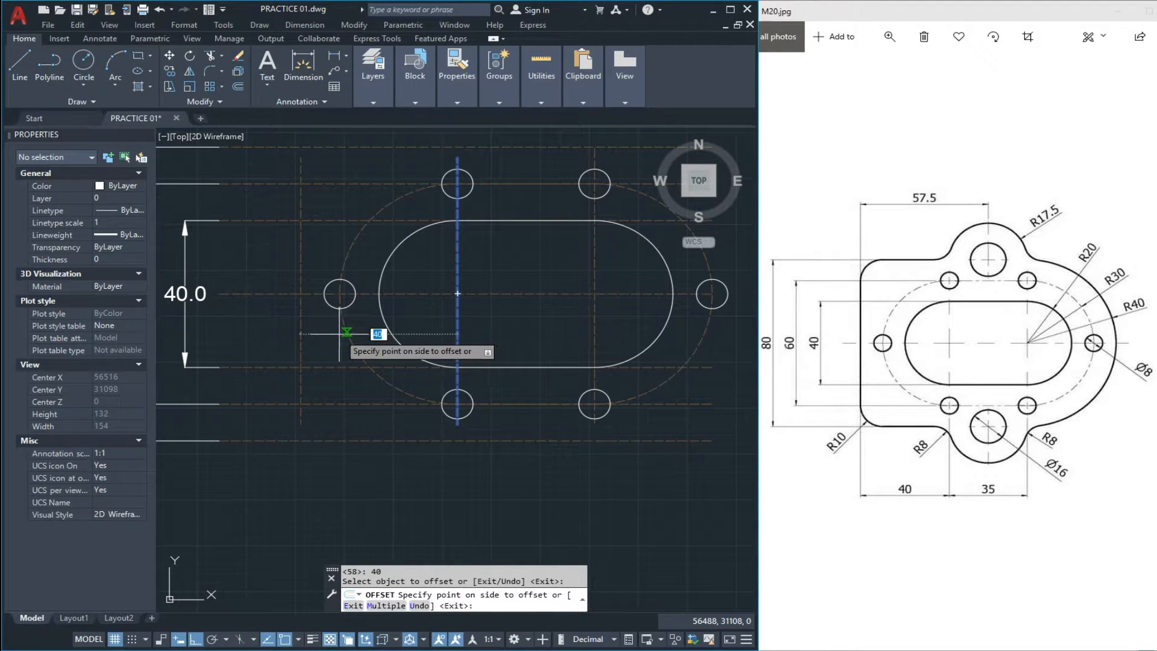
{"action": "left_click", "coordinate": [346, 332]}
{"action": "scroll", "coordinate": [338, 332], "scroll_direction": "down", "scroll_amount": 1}
{"action": "scroll", "coordinate": [346, 336], "scroll_direction": "down", "scroll_amount": 1}
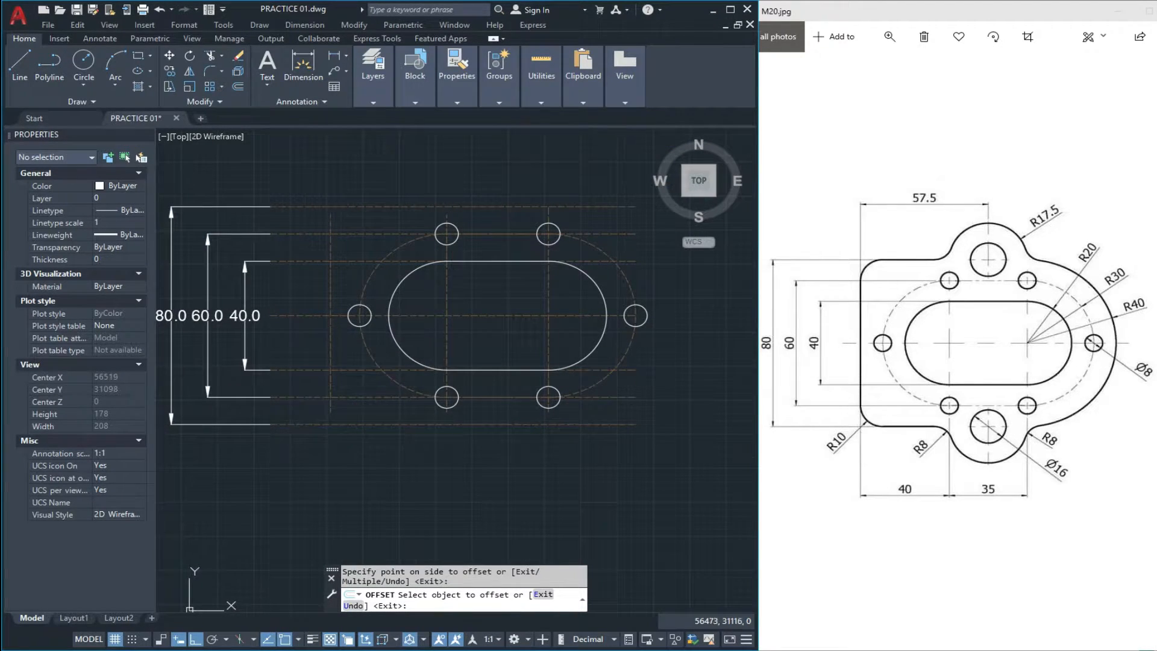
{"action": "key", "text": "Escape"}
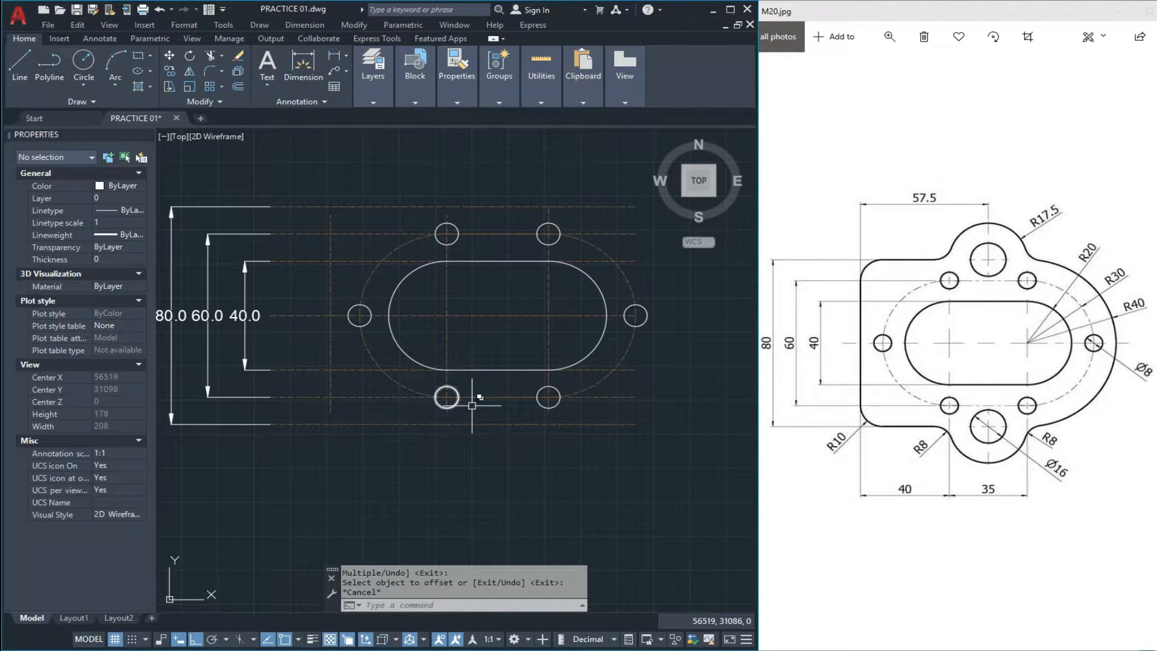
{"action": "key", "text": "Escape"}
{"action": "key", "text": "Escape"}
Stretch the lower ends of both slot vertical centerlines downward by about 20, past the lowest horizontal offset line.
{"action": "scroll", "coordinate": [515, 422], "scroll_direction": "up", "scroll_amount": 3}
{"action": "left_click", "coordinate": [521, 331]}
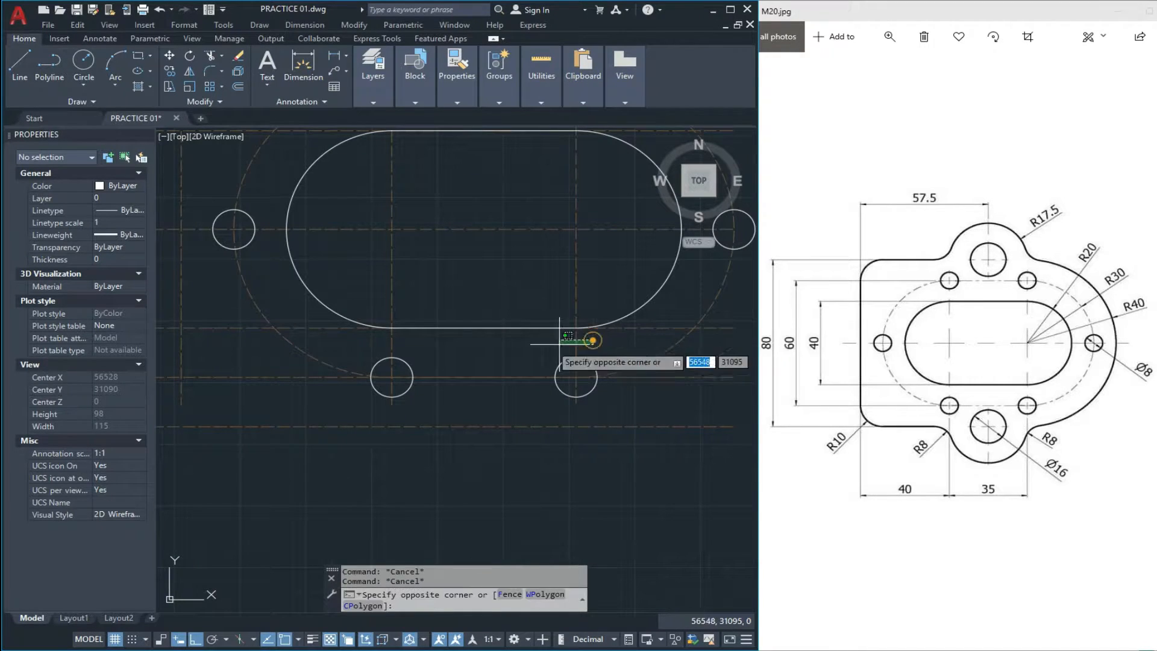
{"action": "left_click", "coordinate": [369, 331]}
{"action": "left_click", "coordinate": [392, 403]}
{"action": "left_click", "coordinate": [392, 490]}
{"action": "left_click", "coordinate": [577, 403]}
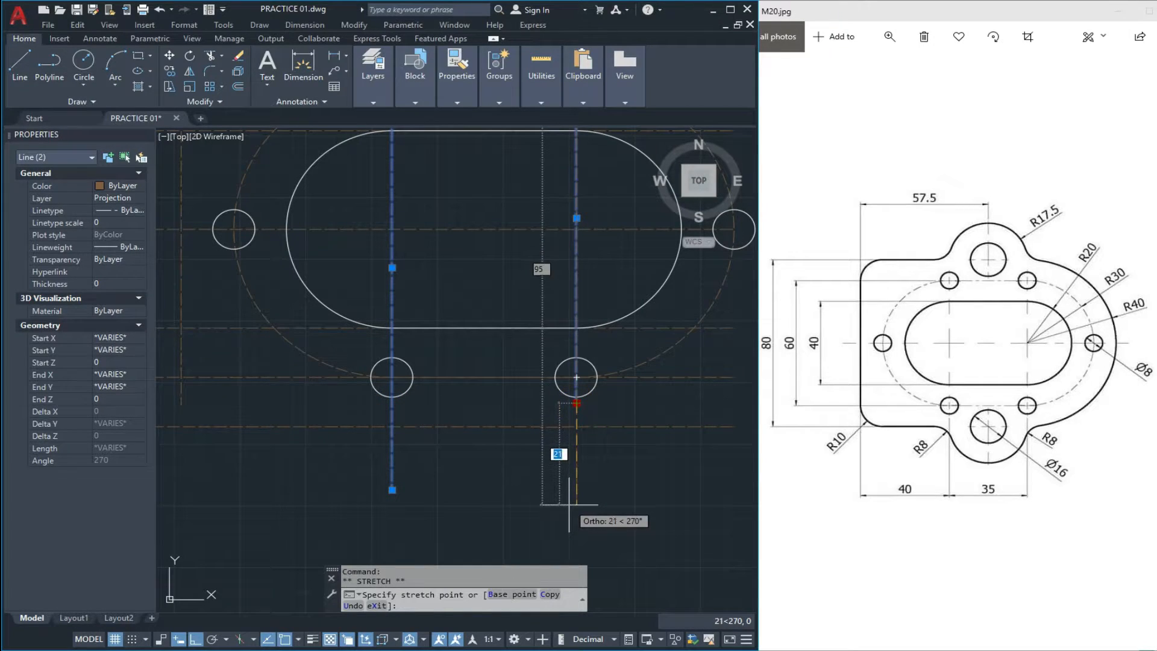
{"action": "key", "text": "Escape"}
{"action": "scroll", "coordinate": [504, 426], "scroll_direction": "down", "scroll_amount": 3}
{"action": "scroll", "coordinate": [313, 288], "scroll_direction": "up", "scroll_amount": 2}
{"action": "key", "text": "Escape"}
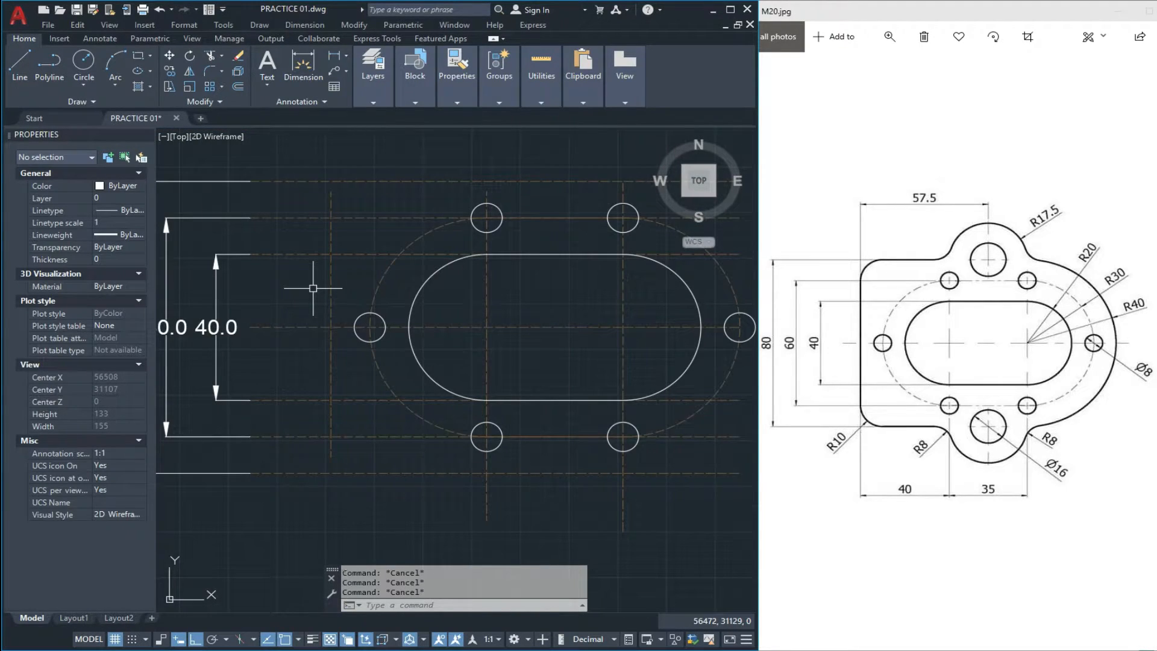
Draw the plate's left edge as a vertical line along the offset centerline, from the lowest to the highest horizontal offset line.
{"action": "type", "text": "L"}
{"action": "key", "text": "Return"}
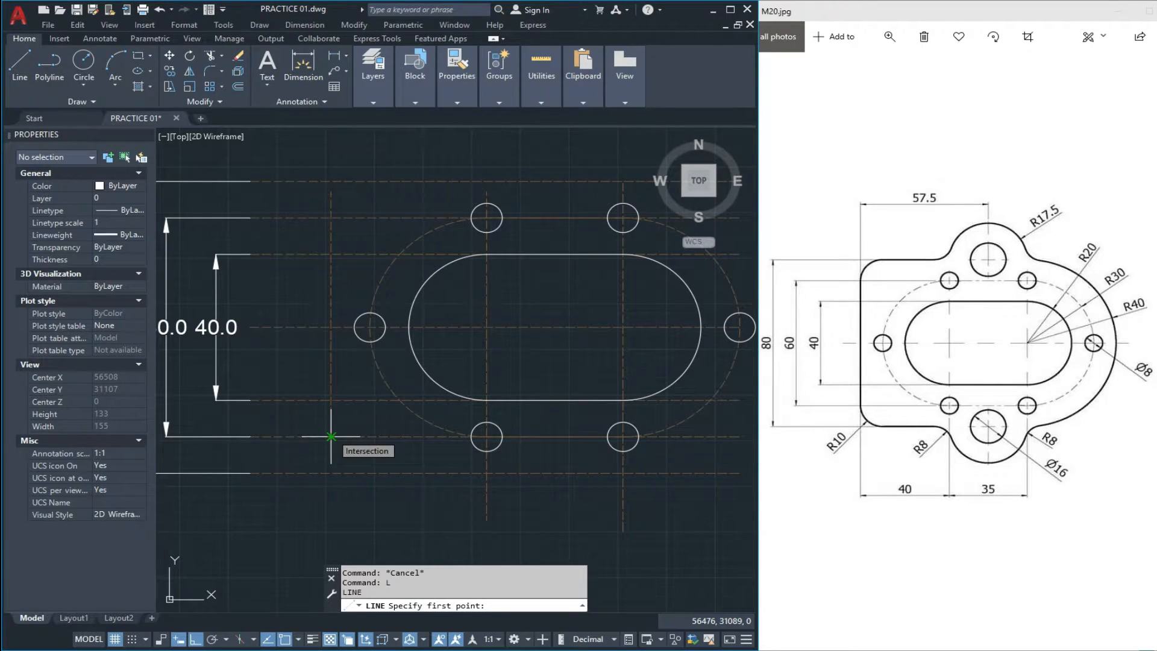
{"action": "left_click", "coordinate": [331, 473]}
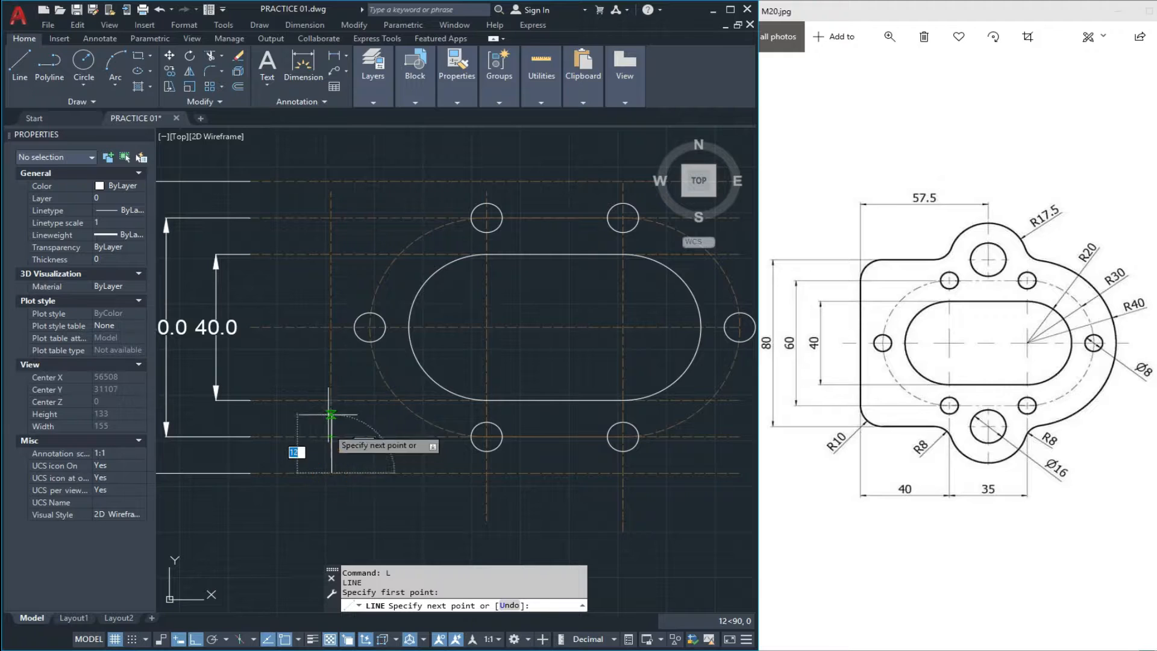
{"action": "scroll", "coordinate": [331, 181], "scroll_direction": "down", "scroll_amount": 1}
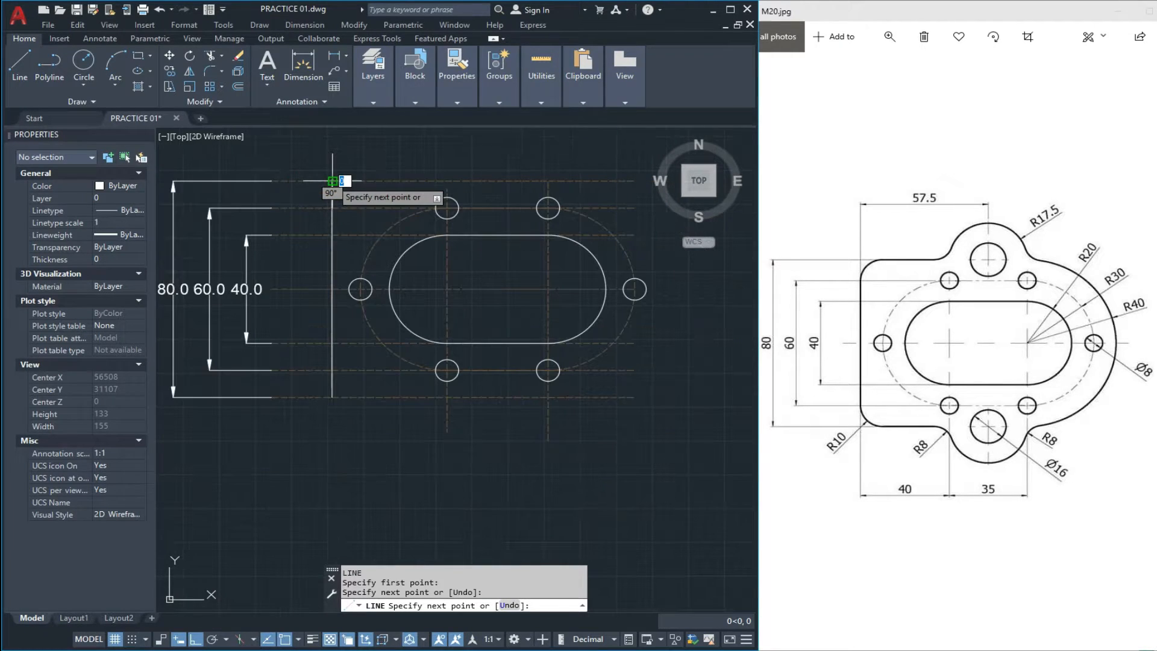
{"action": "key", "text": "Escape"}
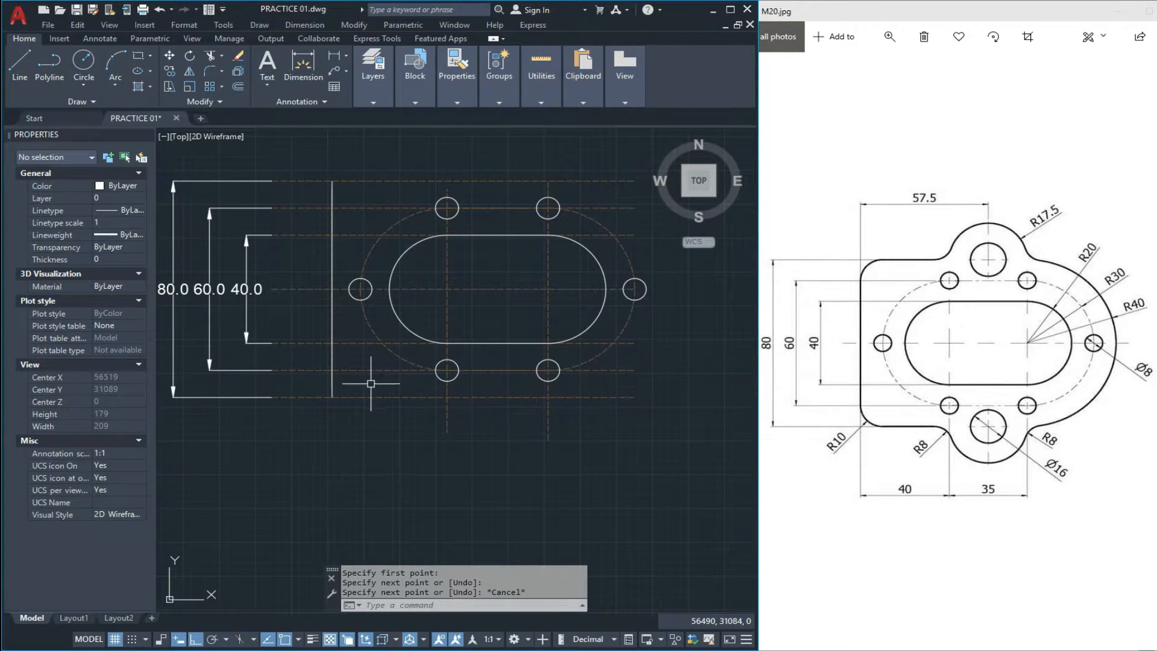
Draw the plate's bottom edge from the lower end of the left edge to the left vertical centerline along the lowest offset line.
{"action": "key", "text": "space"}
{"action": "left_click", "coordinate": [332, 398]}
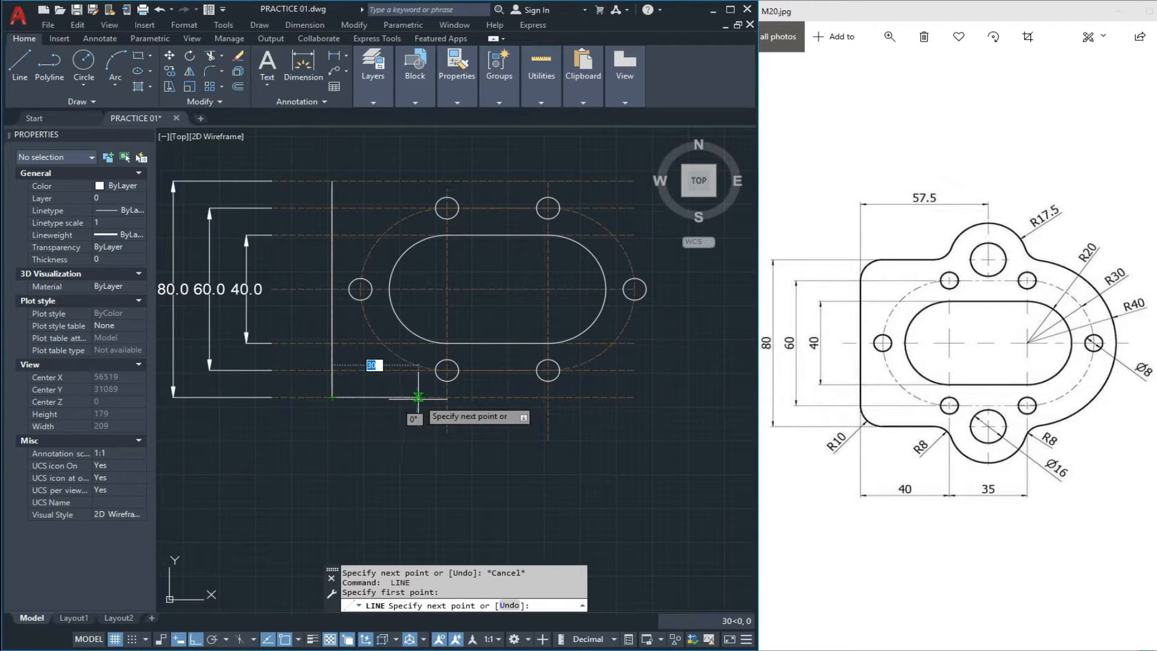
{"action": "scroll", "coordinate": [376, 415], "scroll_direction": "down", "scroll_amount": 1}
{"action": "scroll", "coordinate": [378, 416], "scroll_direction": "up", "scroll_amount": 2}
{"action": "scroll", "coordinate": [385, 434], "scroll_direction": "down", "scroll_amount": 2}
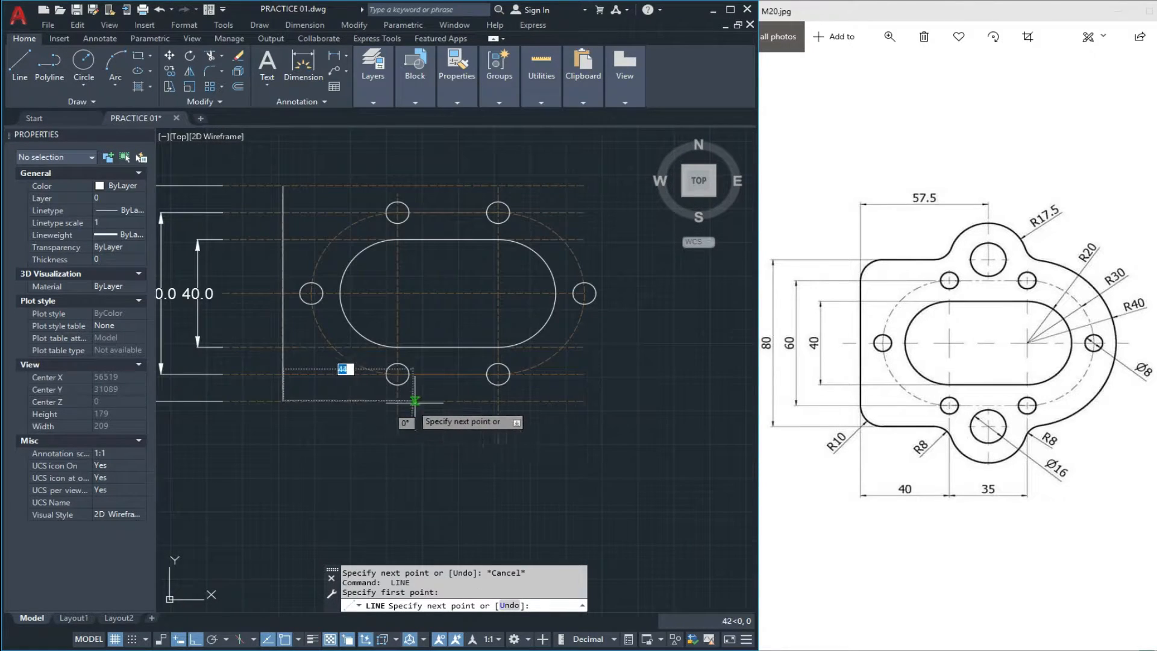
{"action": "scroll", "coordinate": [422, 416], "scroll_direction": "up", "scroll_amount": 2}
{"action": "left_click", "coordinate": [384, 401]}
{"action": "key", "text": "Escape"}
{"action": "scroll", "coordinate": [361, 416], "scroll_direction": "up", "scroll_amount": 3}
{"action": "scroll", "coordinate": [416, 399], "scroll_direction": "up", "scroll_amount": 1}
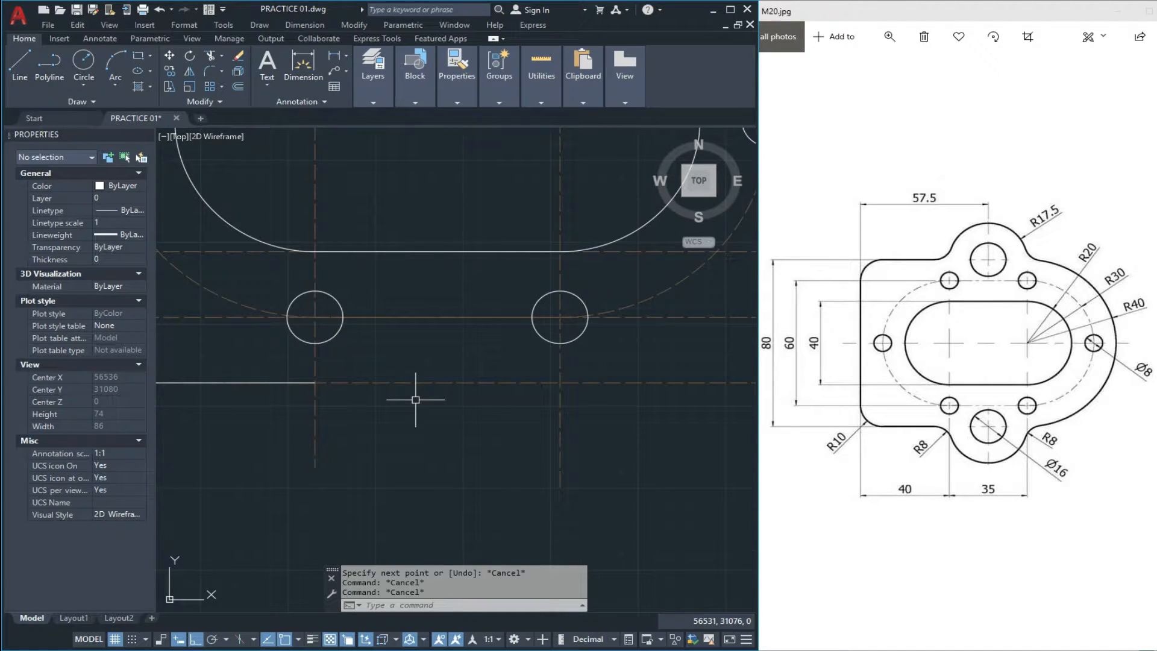
{"action": "key", "text": "Escape"}
Offset the plate's left edge by 57.5 to the right.
{"action": "scroll", "coordinate": [444, 393], "scroll_direction": "down", "scroll_amount": 1}
{"action": "middle_click_drag", "start_coordinate": [285, 366], "coordinate": [312, 394]}
{"action": "scroll", "coordinate": [278, 377], "scroll_direction": "up", "scroll_amount": 1}
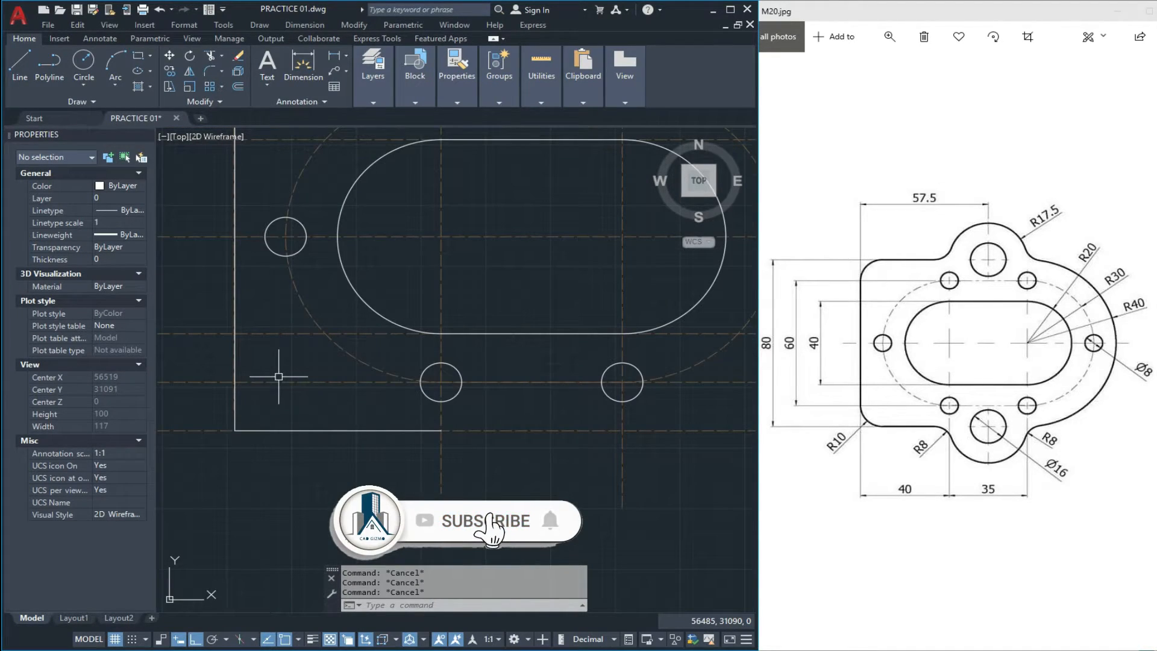
{"action": "type", "text": "o"}
{"action": "key", "text": "space"}
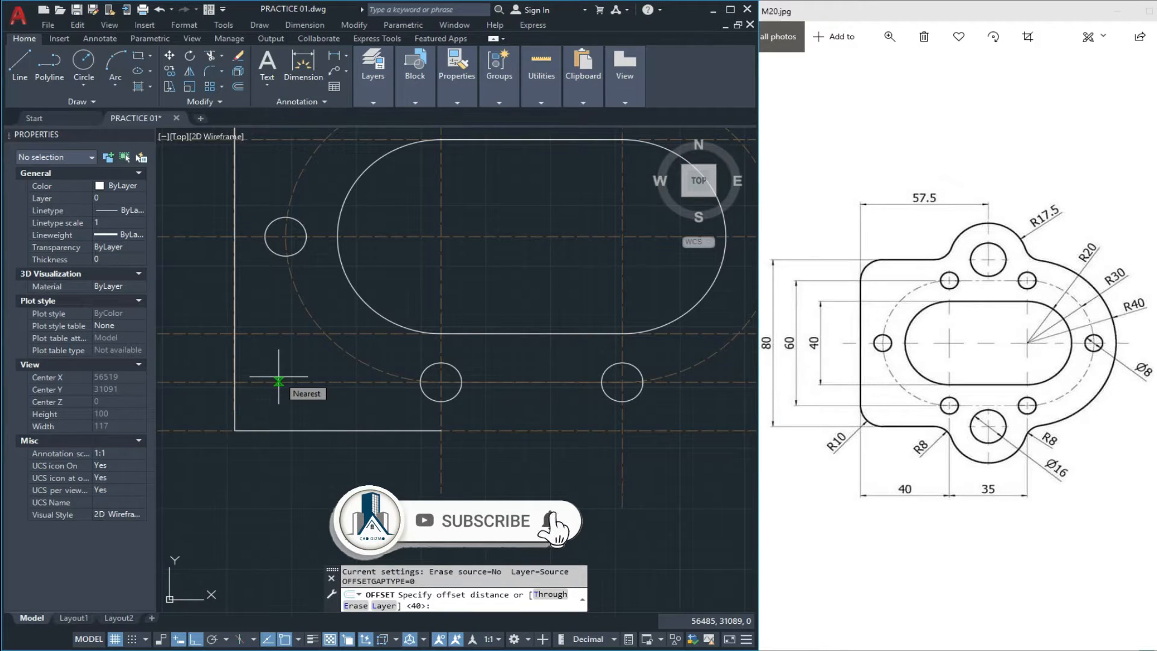
{"action": "type", "text": "57.5"}
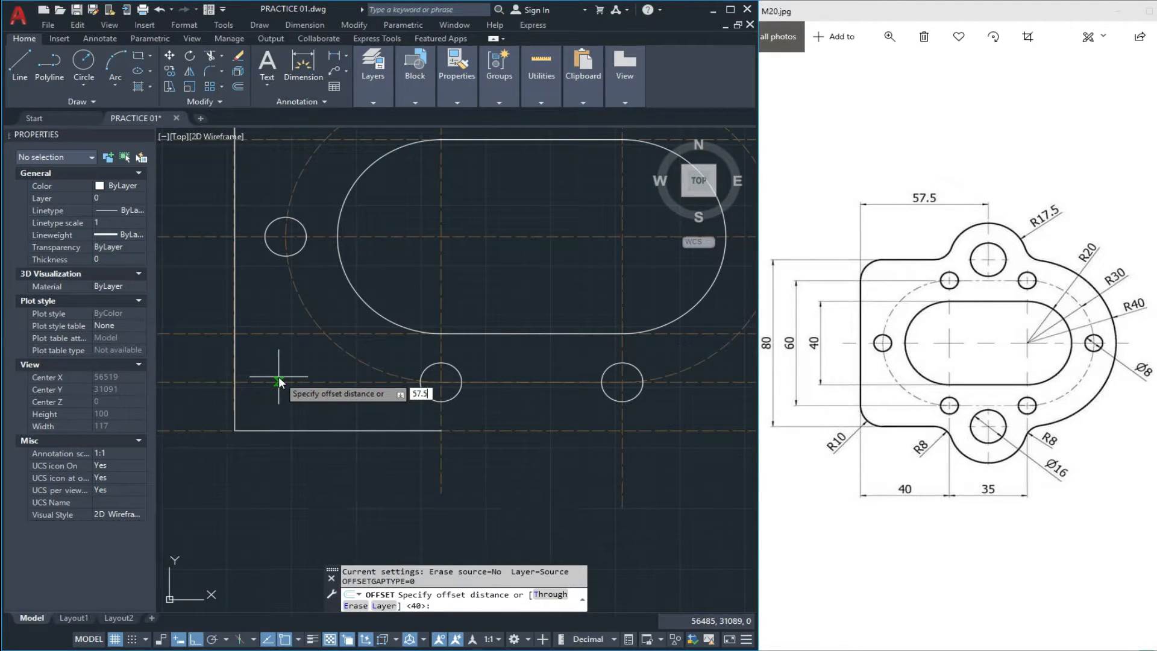
{"action": "key", "text": "Return"}
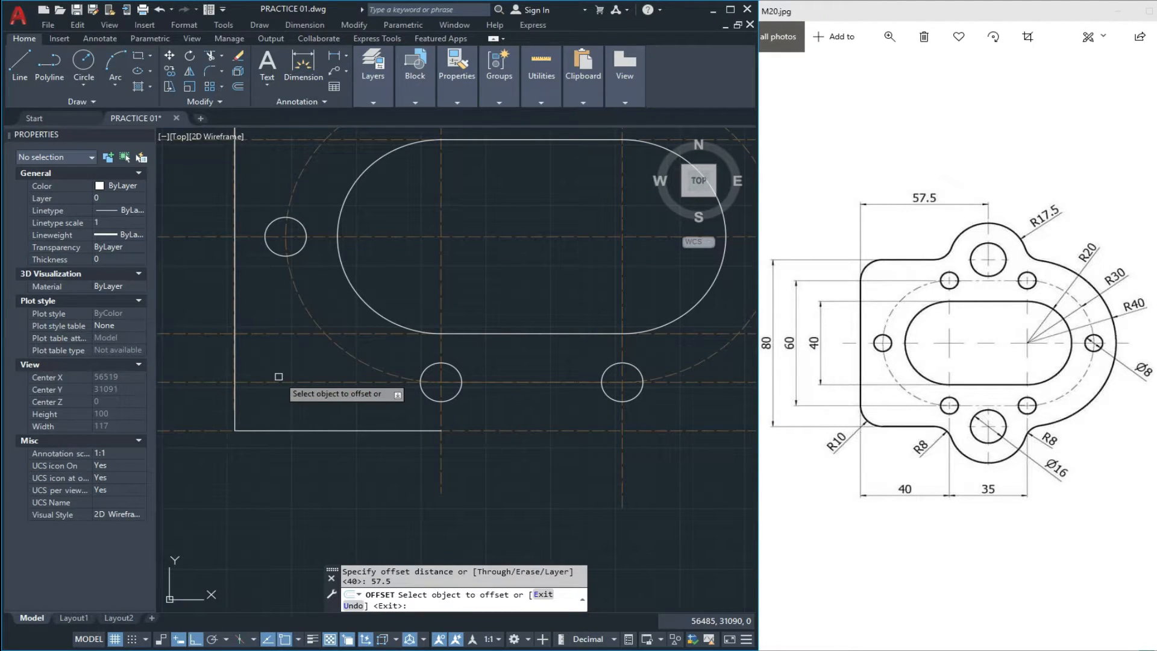
{"action": "left_click", "coordinate": [235, 403]}
{"action": "left_click", "coordinate": [310, 446]}
{"action": "left_click", "coordinate": [512, 421]}
{"action": "scroll", "coordinate": [416, 435], "scroll_direction": "down", "scroll_amount": 2}
{"action": "scroll", "coordinate": [481, 438], "scroll_direction": "up", "scroll_amount": 2}
{"action": "key", "text": "Escape"}
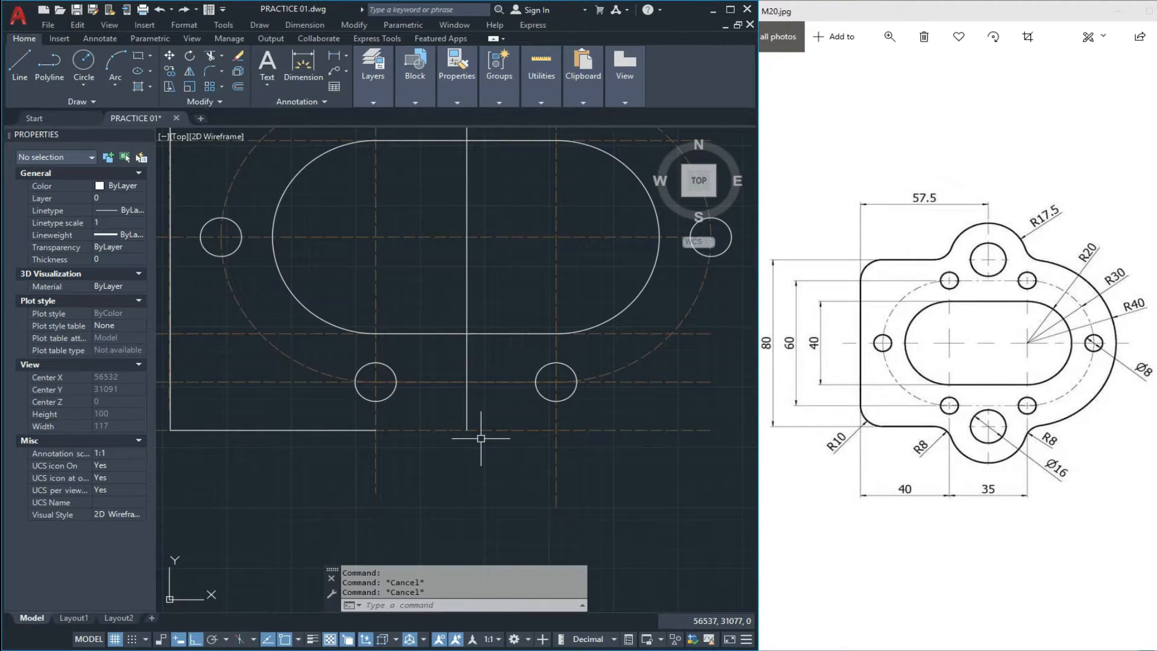
Draw a diameter 16 circle centered on the lower end of the 57.5 offset line.
{"action": "type", "text": "c"}
{"action": "key", "text": "Return"}
{"action": "left_click", "coordinate": [467, 429]}
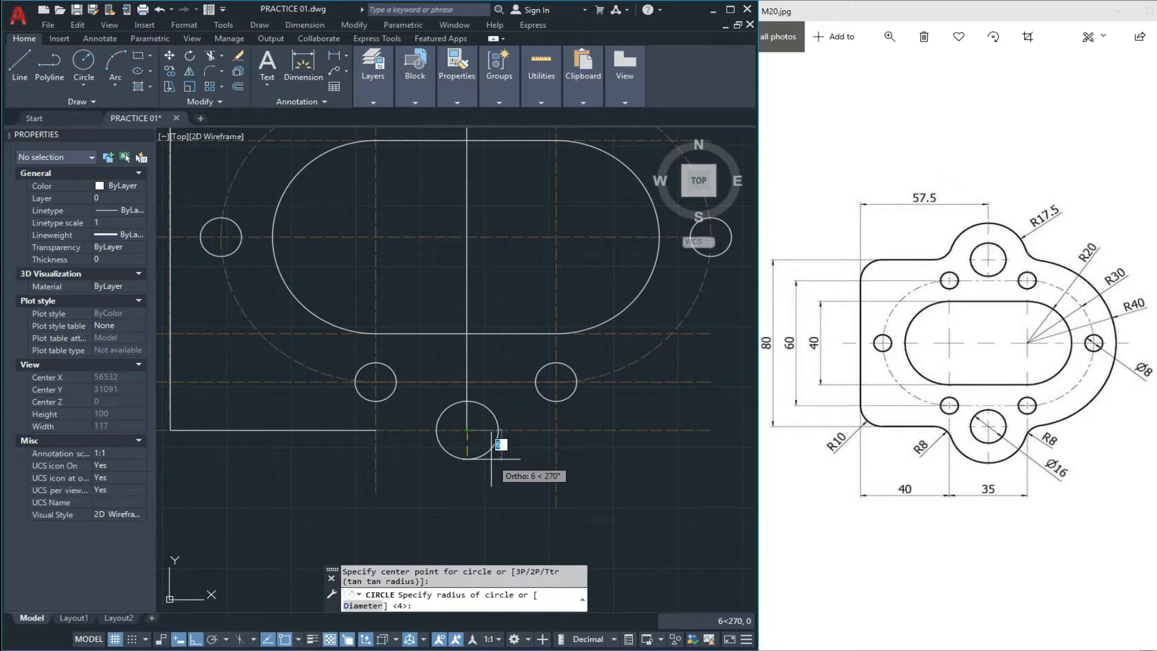
{"action": "type", "text": "d"}
{"action": "key", "text": "Return"}
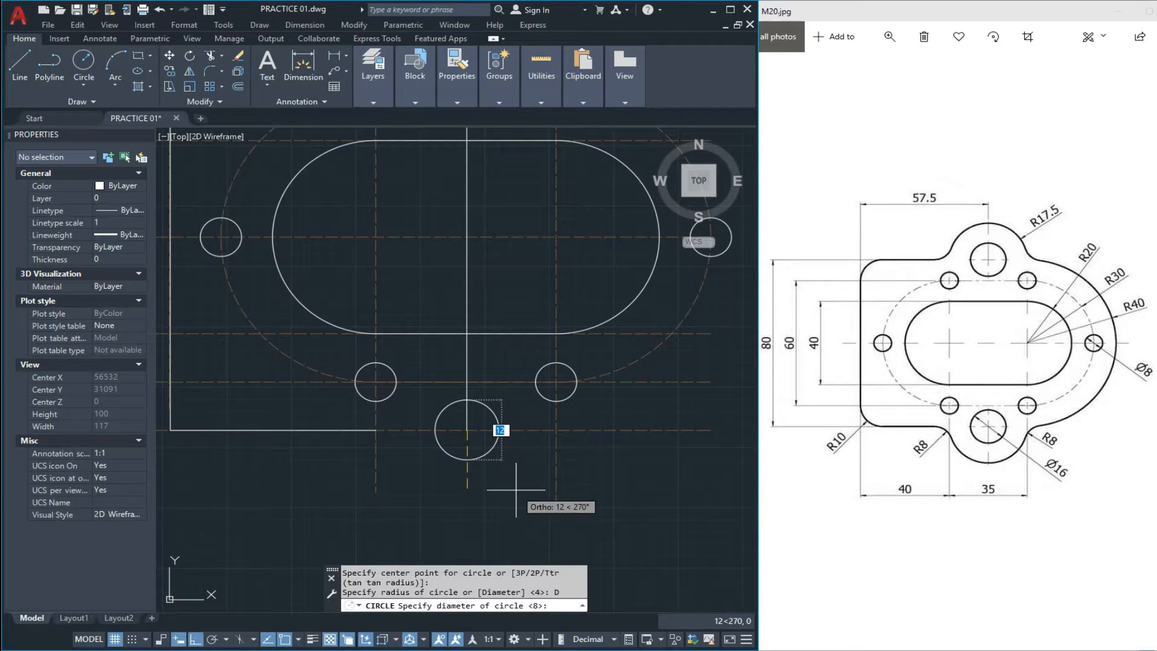
{"action": "type", "text": "16"}
{"action": "key", "text": "Return"}
{"action": "key", "text": "Escape"}
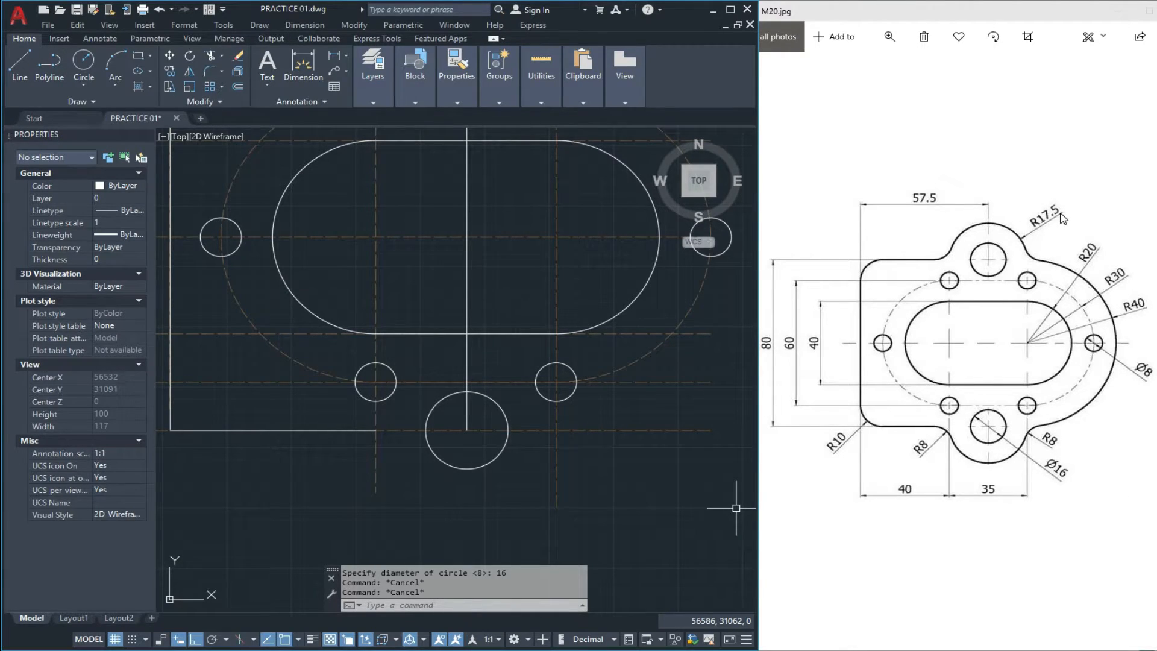
Draw a radius 17.5 circle concentric with the diameter 16 circle.
{"action": "type", "text": "c"}
{"action": "key", "text": "Return"}
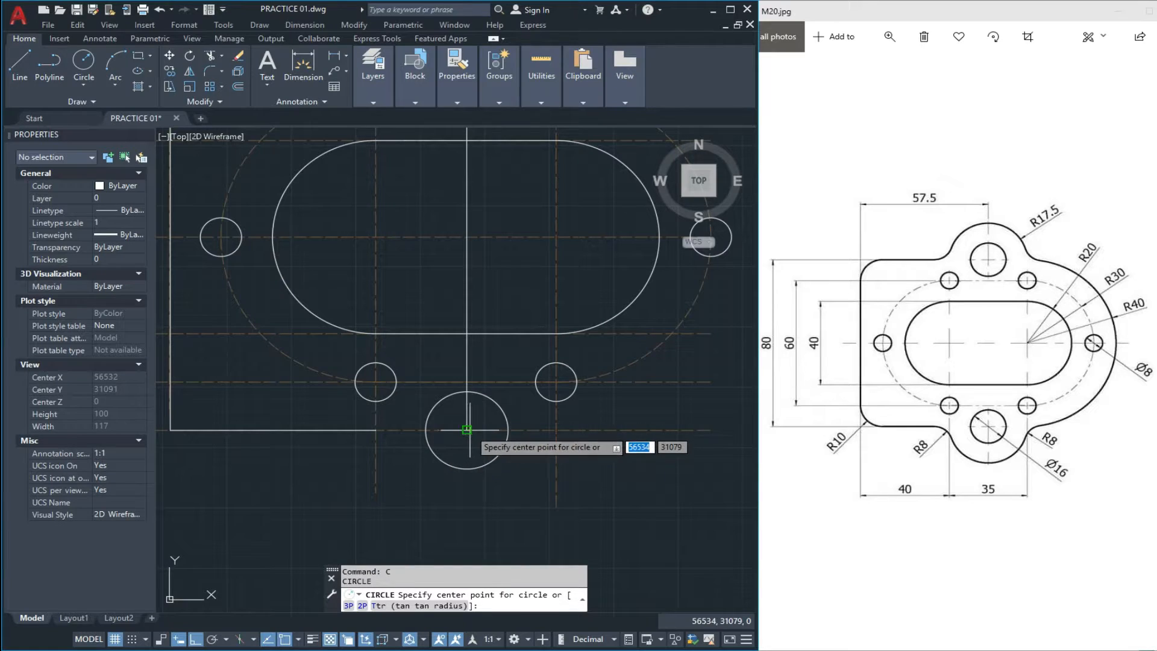
{"action": "left_click", "coordinate": [467, 430]}
{"action": "type", "text": "17."}
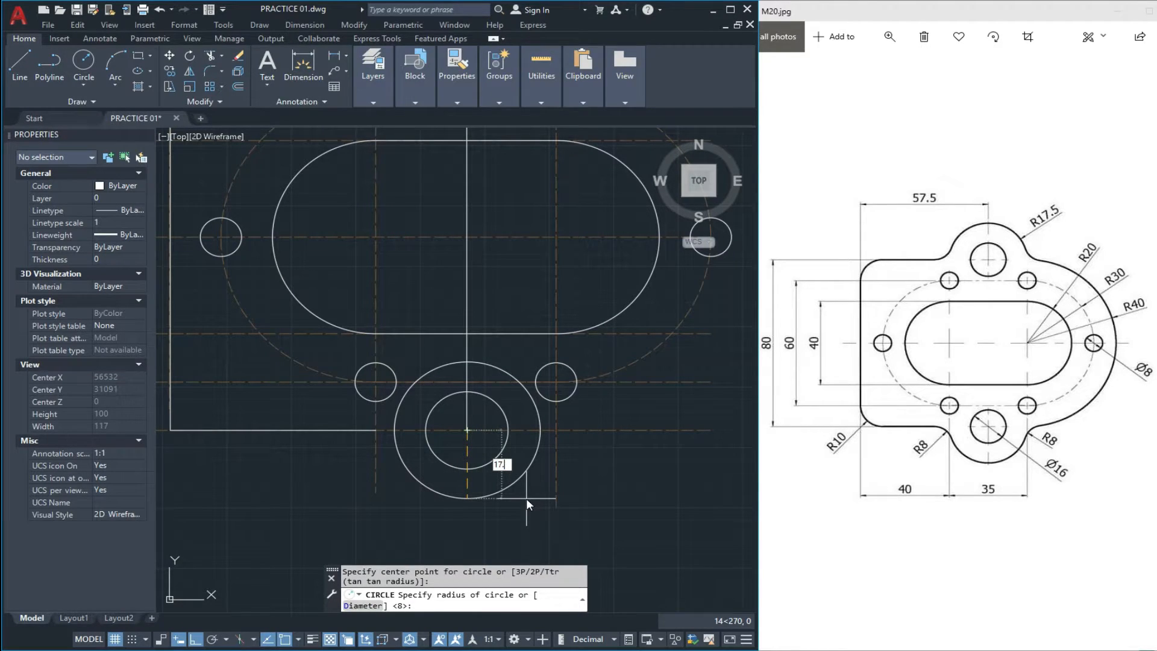
{"action": "type", "text": "5"}
{"action": "key", "text": "Return"}
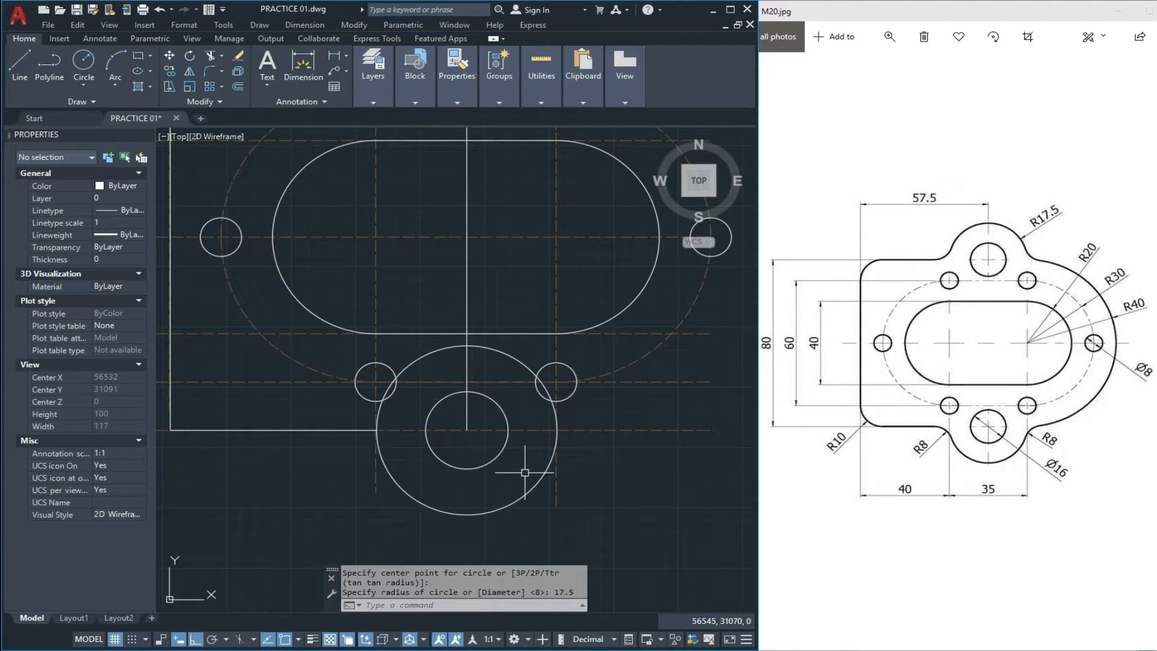
{"action": "scroll", "coordinate": [525, 472], "scroll_direction": "down", "scroll_amount": 1}
{"action": "scroll", "coordinate": [407, 446], "scroll_direction": "up", "scroll_amount": 1}
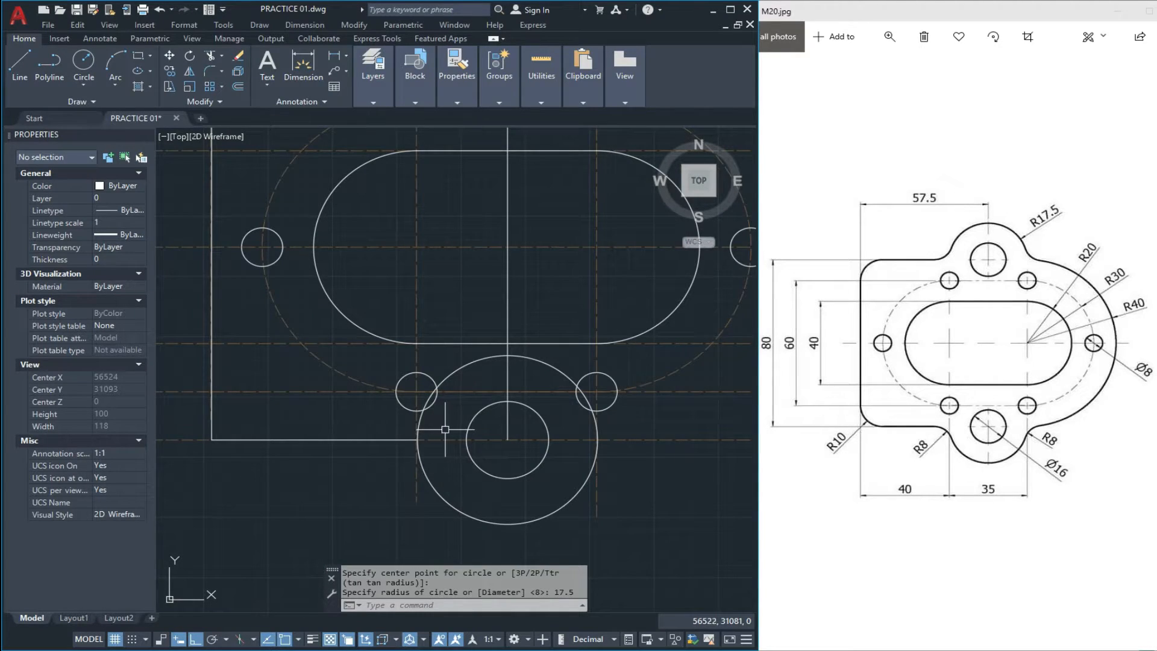
Trim the upper part of the R17.5 circle where it meets the plate's bottom edge level.
{"action": "scroll", "coordinate": [446, 429], "scroll_direction": "down", "scroll_amount": 1}
{"action": "scroll", "coordinate": [488, 422], "scroll_direction": "up", "scroll_amount": 1}
{"action": "key", "text": "Escape"}
{"action": "type", "text": "T"}
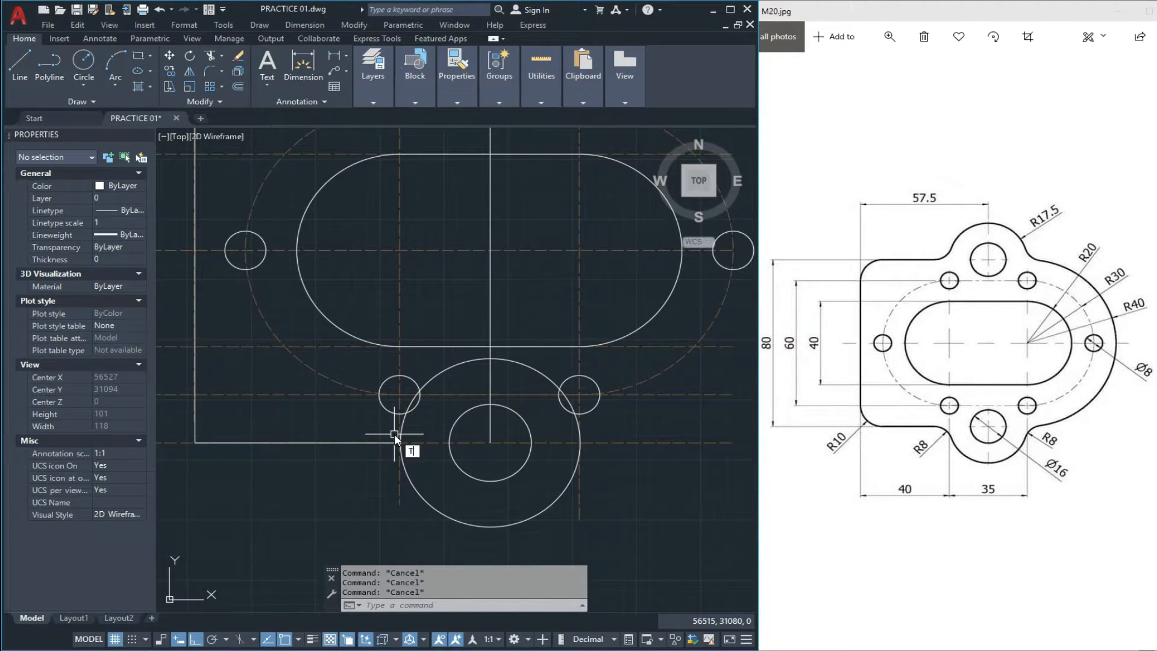
{"action": "type", "text": "R"}
{"action": "key", "text": "Return"}
{"action": "key", "text": "Return"}
{"action": "scroll", "coordinate": [401, 433], "scroll_direction": "up", "scroll_amount": 2}
{"action": "left_click", "coordinate": [400, 434]}
{"action": "scroll", "coordinate": [321, 443], "scroll_direction": "down", "scroll_amount": 2}
{"action": "scroll", "coordinate": [543, 446], "scroll_direction": "up", "scroll_amount": 4}
{"action": "scroll", "coordinate": [445, 455], "scroll_direction": "down", "scroll_amount": 5}
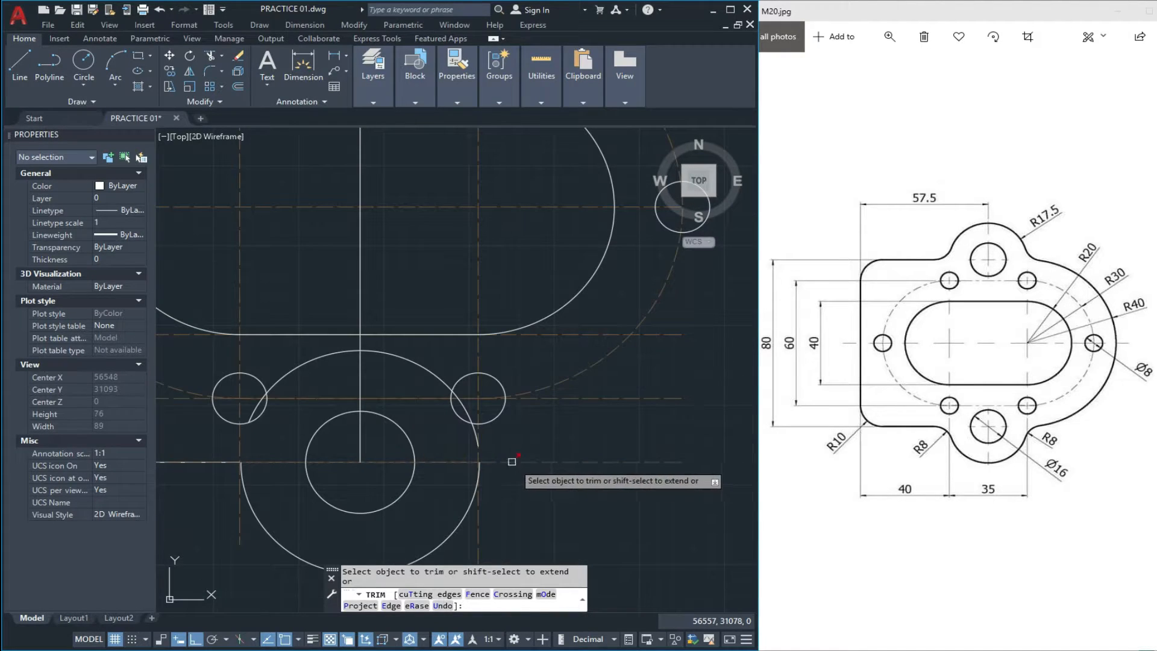
{"action": "key", "text": "Escape"}
Erase the leftover upper arc of the R17.5 circle around the bottom diameter 16 hole.
{"action": "left_click", "coordinate": [406, 361]}
{"action": "type", "text": "E"}
{"action": "key", "text": "Return"}
{"action": "key", "text": "Escape"}
{"action": "scroll", "coordinate": [405, 362], "scroll_direction": "down", "scroll_amount": 2}
{"action": "scroll", "coordinate": [406, 391], "scroll_direction": "up", "scroll_amount": 6}
{"action": "key", "text": "Escape"}
Mirror the bottom diameter 16 circle and R17.5 arc about the horizontal centerline, keeping the source objects.
{"action": "scroll", "coordinate": [405, 390], "scroll_direction": "down", "scroll_amount": 6}
{"action": "scroll", "coordinate": [429, 537], "scroll_direction": "up", "scroll_amount": 4}
{"action": "left_click", "coordinate": [465, 429]}
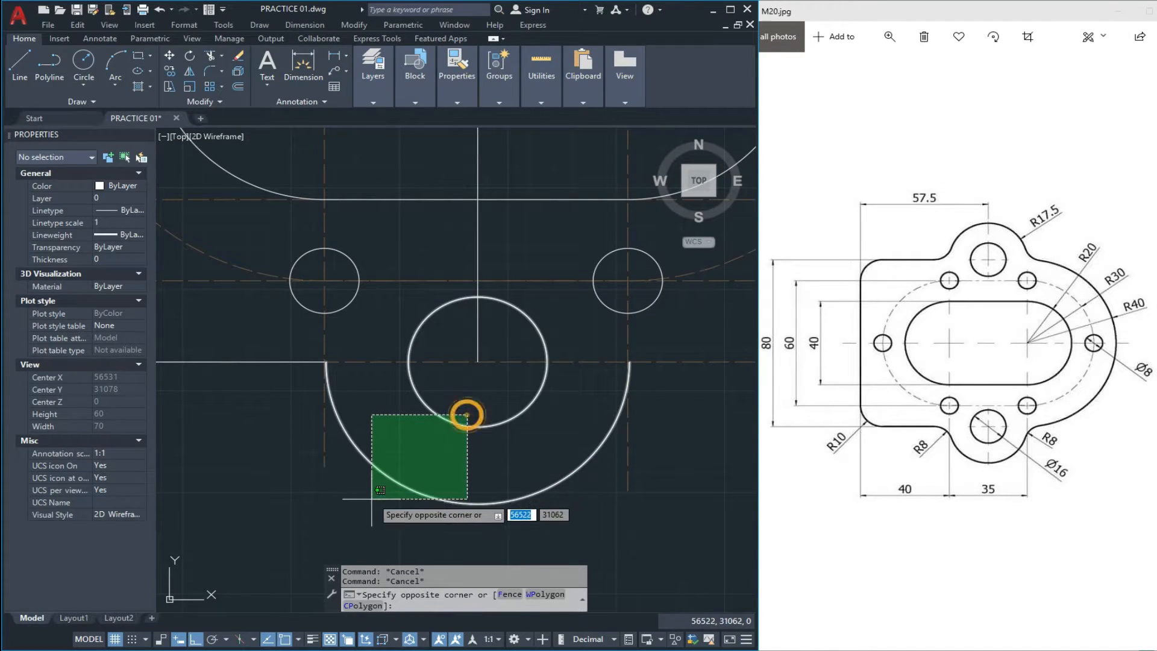
{"action": "left_click", "coordinate": [374, 486]}
{"action": "type", "text": "MI"}
{"action": "key", "text": "Return"}
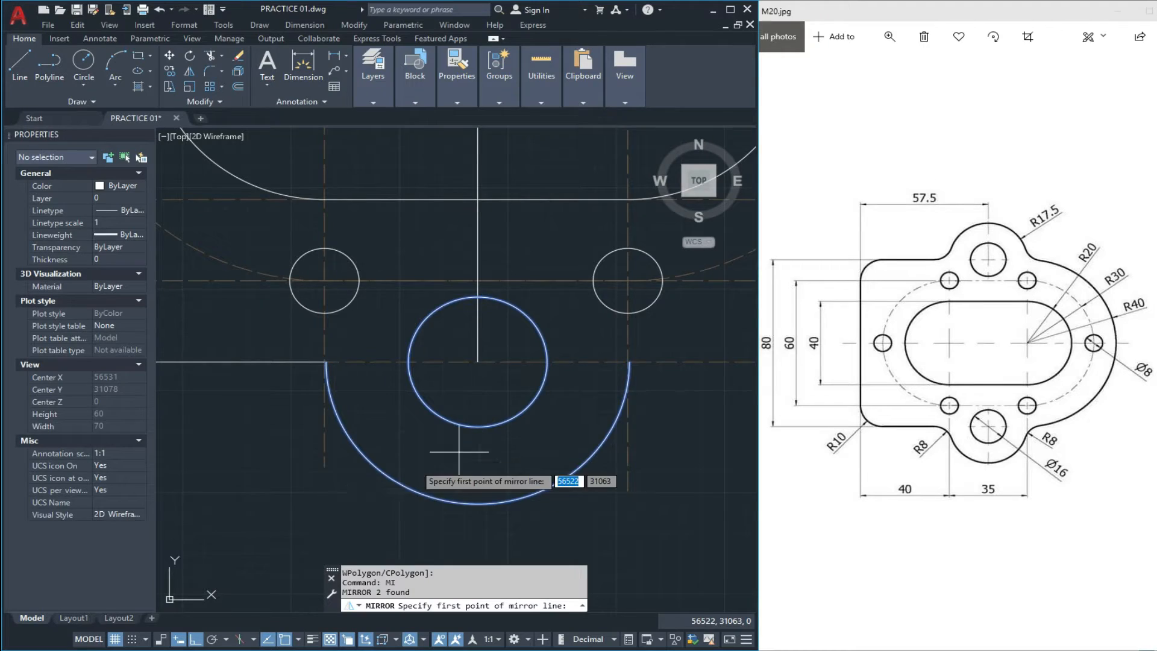
{"action": "scroll", "coordinate": [460, 451], "scroll_direction": "down", "scroll_amount": 4}
{"action": "left_click", "coordinate": [298, 282]}
{"action": "left_click", "coordinate": [265, 282]}
{"action": "left_click", "coordinate": [296, 330]}
{"action": "scroll", "coordinate": [271, 285], "scroll_direction": "down", "scroll_amount": 1}
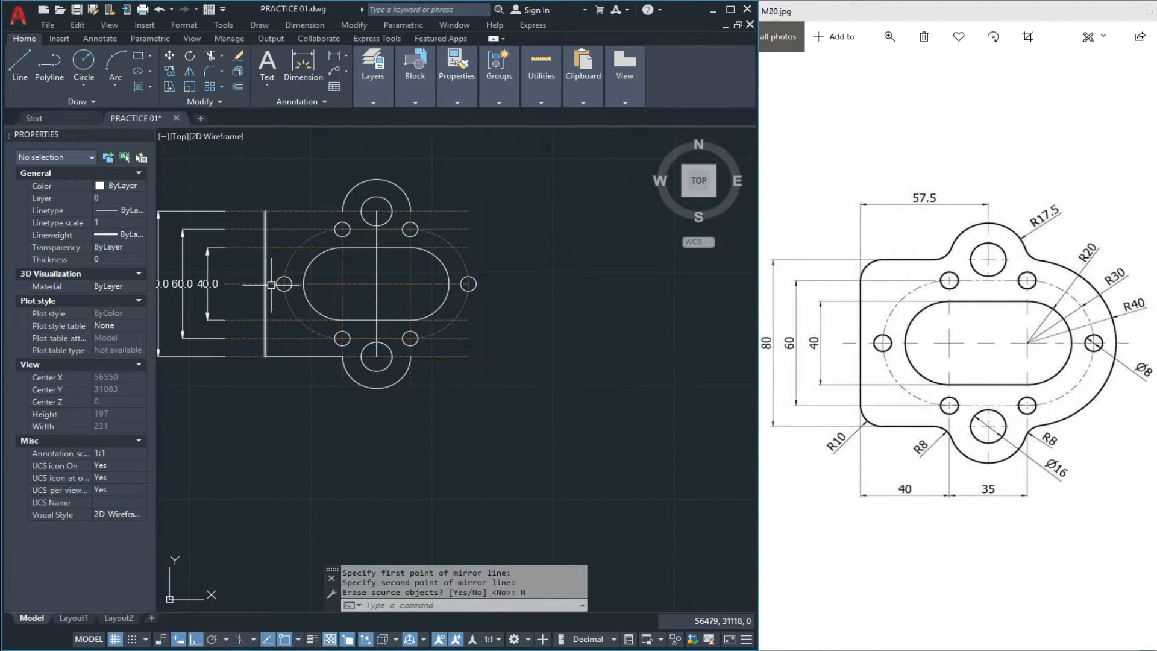
Draw the plate's top edge from the upper end of the left edge to the left end of the upper R17.5 arc.
{"action": "scroll", "coordinate": [270, 190], "scroll_direction": "up", "scroll_amount": 3}
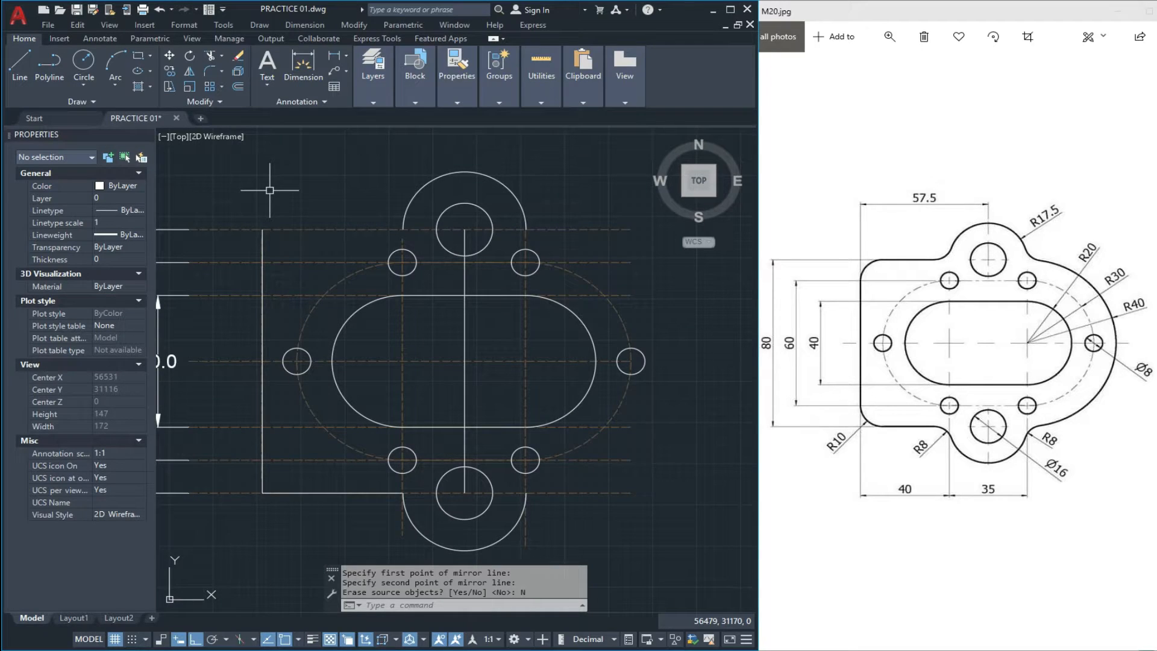
{"action": "type", "text": "l"}
{"action": "key", "text": "Return"}
{"action": "left_click", "coordinate": [262, 229]}
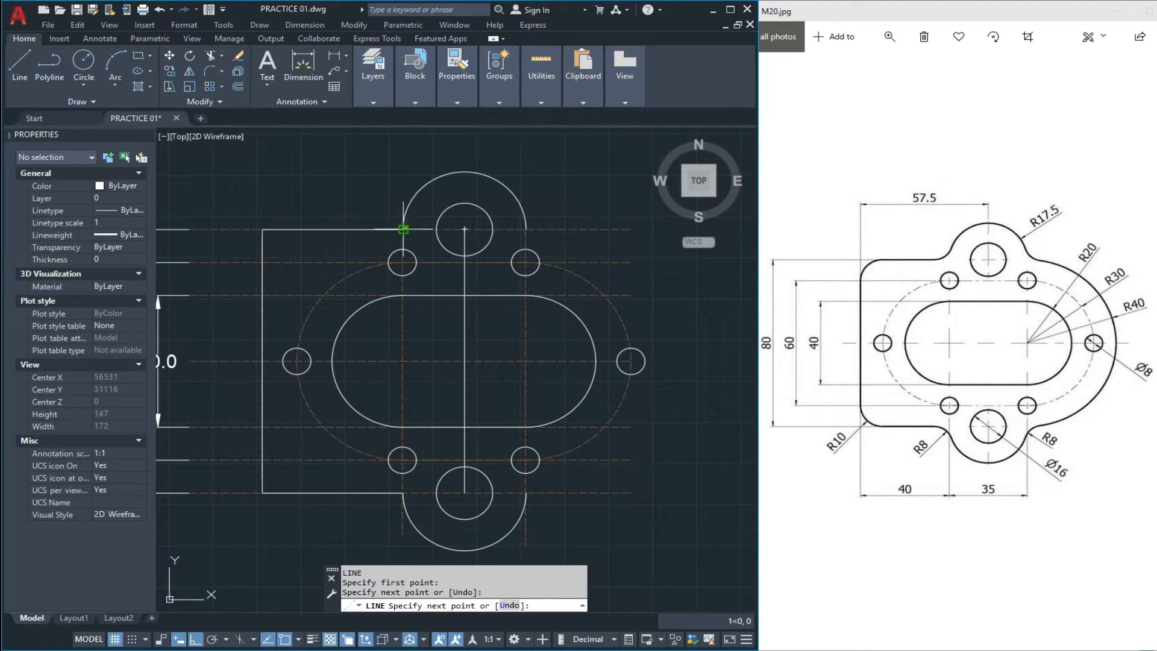
{"action": "key", "text": "Escape"}
Draw a radius 40 circle centered on the slot's right arc center.
{"action": "scroll", "coordinate": [296, 224], "scroll_direction": "down", "scroll_amount": 1}
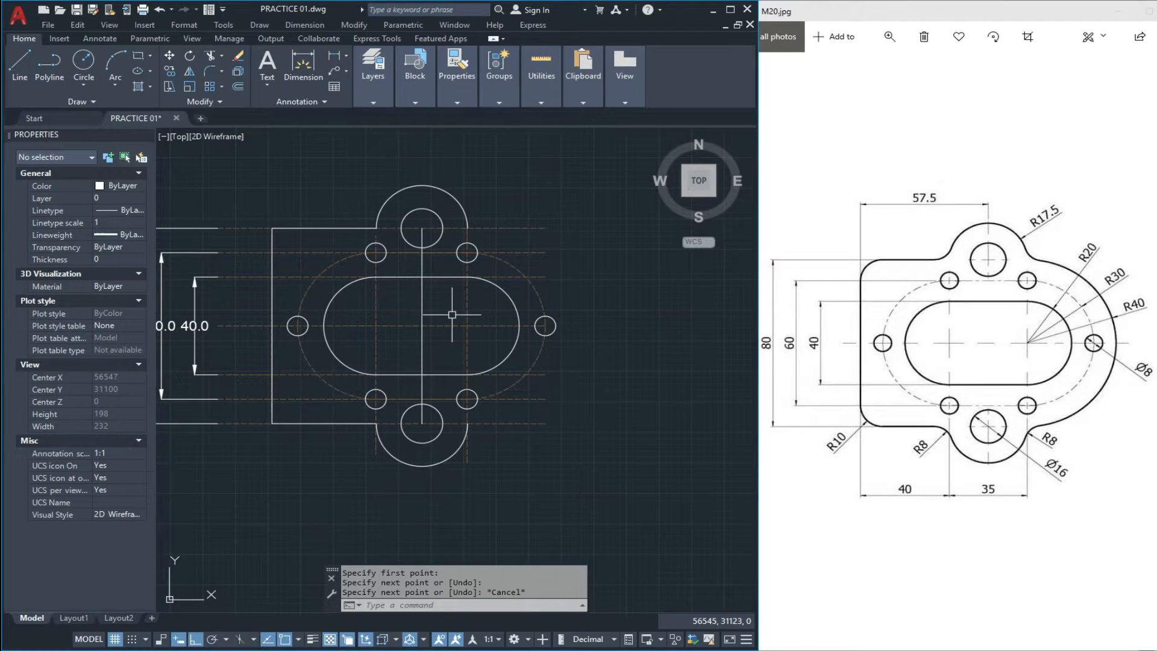
{"action": "middle_click_drag", "start_coordinate": [452, 315], "coordinate": [462, 342]}
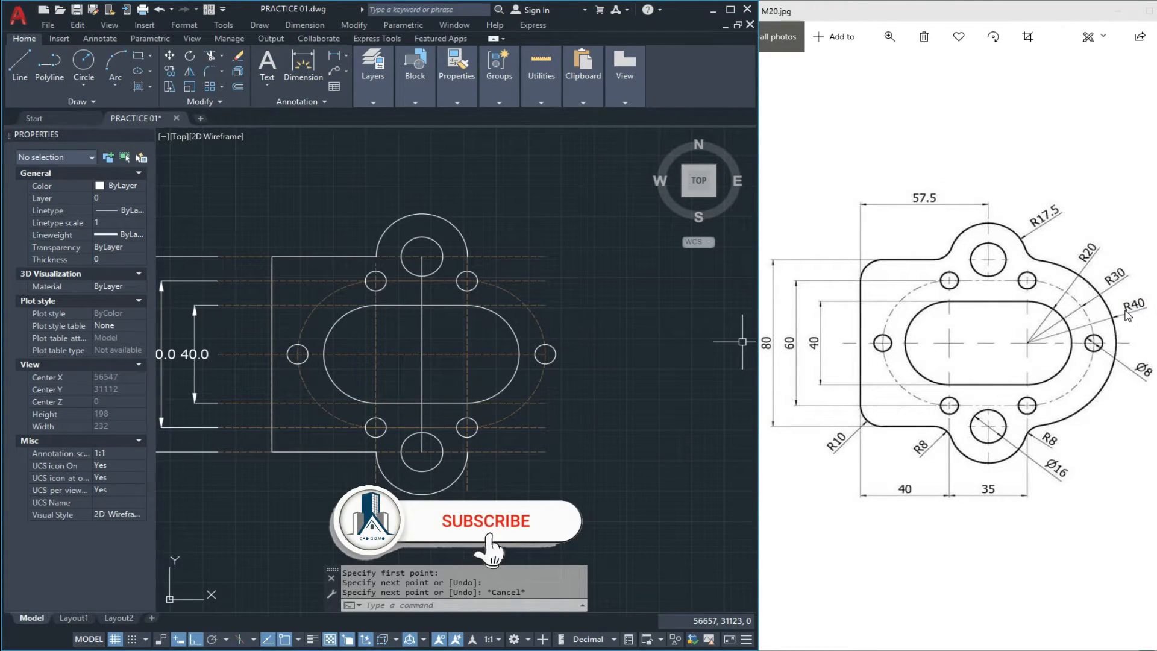
{"action": "type", "text": "c"}
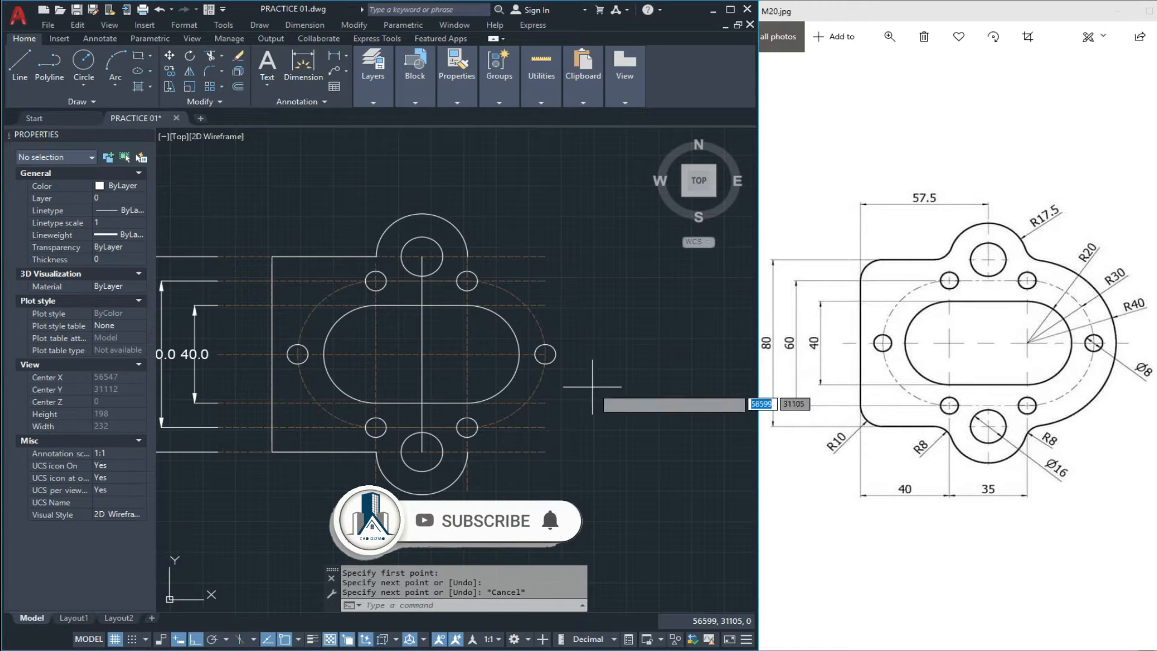
{"action": "key", "text": "Return"}
{"action": "scroll", "coordinate": [496, 363], "scroll_direction": "up", "scroll_amount": 1}
{"action": "left_click", "coordinate": [455, 352]}
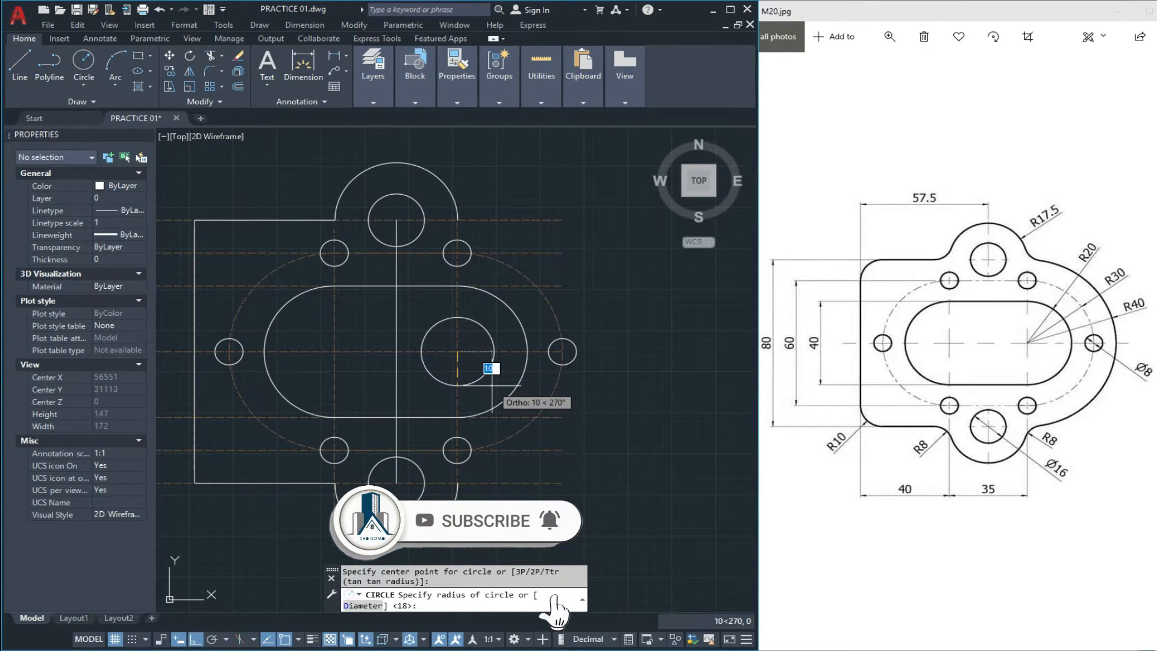
{"action": "type", "text": "40"}
{"action": "key", "text": "Return"}
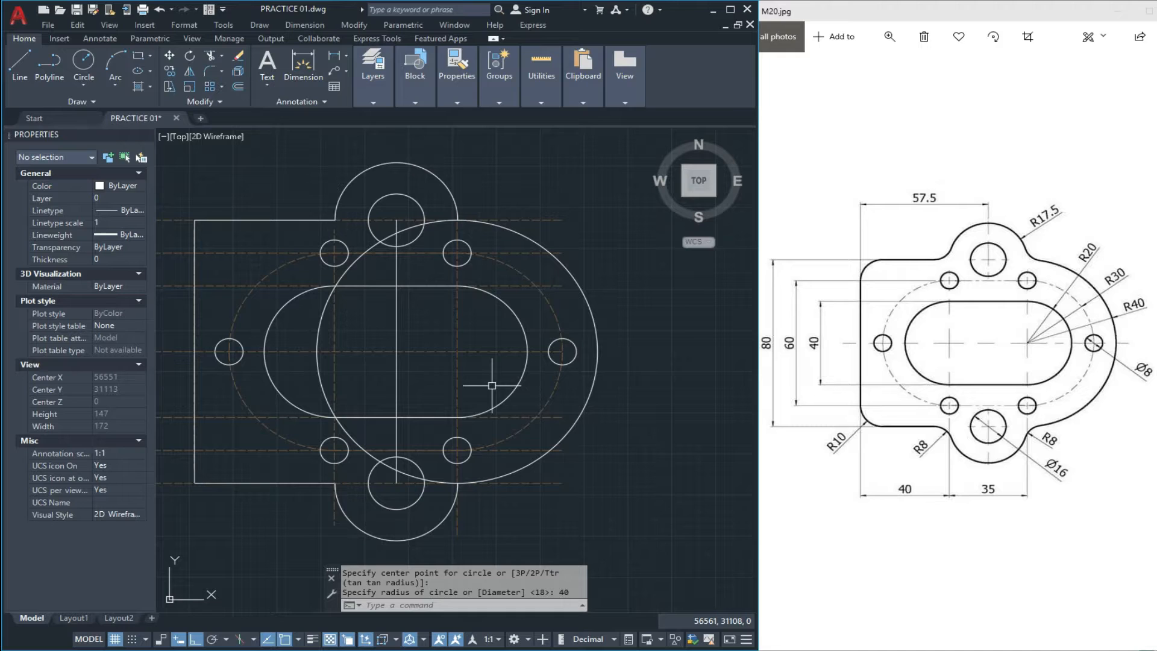
{"action": "key", "text": "Escape"}
{"action": "key", "text": "Escape"}
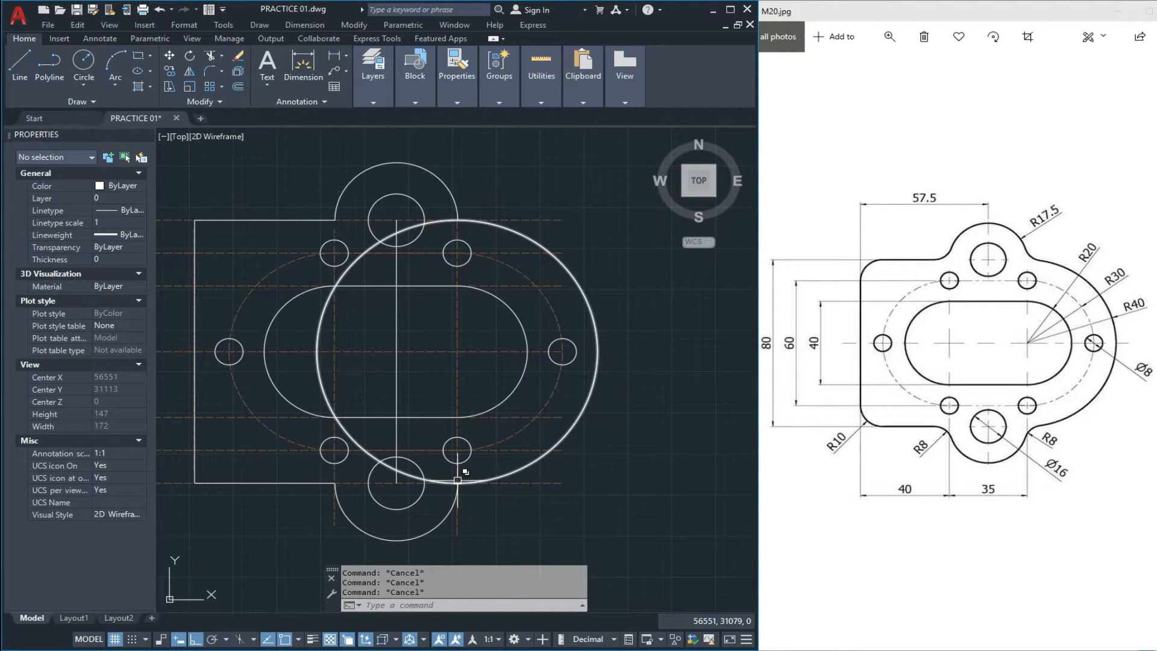
Trim the radius 40 circle to the left of its junctions with the lower and upper R17.5 arcs.
{"action": "key", "text": "Return"}
{"action": "scroll", "coordinate": [458, 483], "scroll_direction": "up", "scroll_amount": 15}
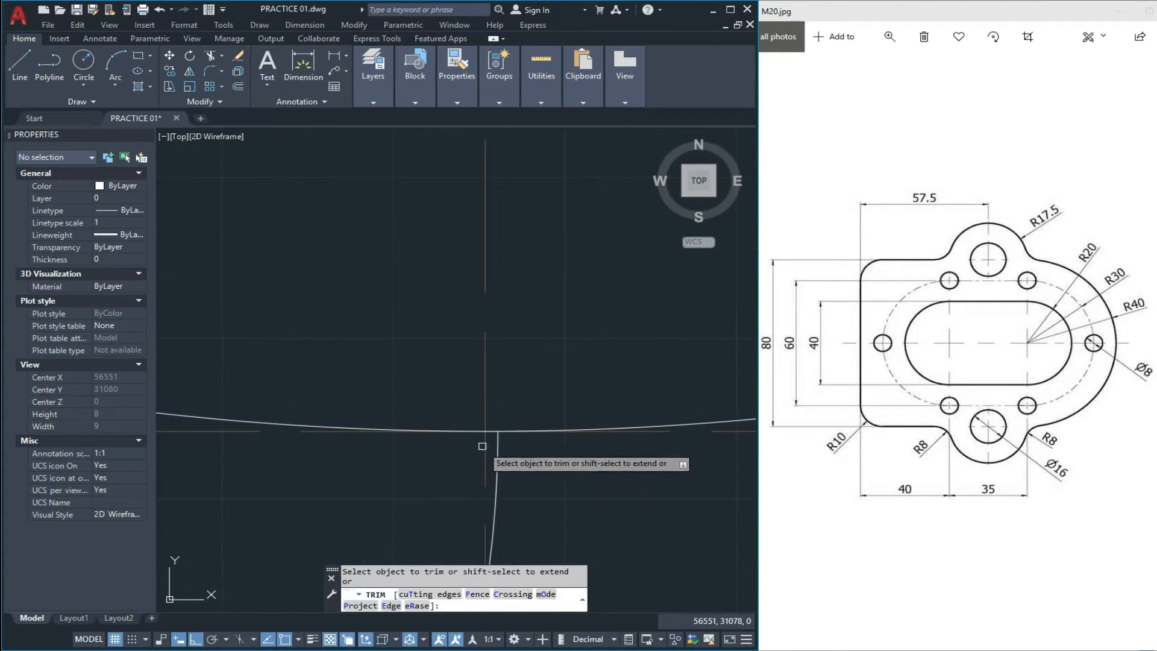
{"action": "scroll", "coordinate": [397, 444], "scroll_direction": "down", "scroll_amount": 5}
{"action": "left_click", "coordinate": [242, 423]}
{"action": "scroll", "coordinate": [277, 434], "scroll_direction": "down", "scroll_amount": 11}
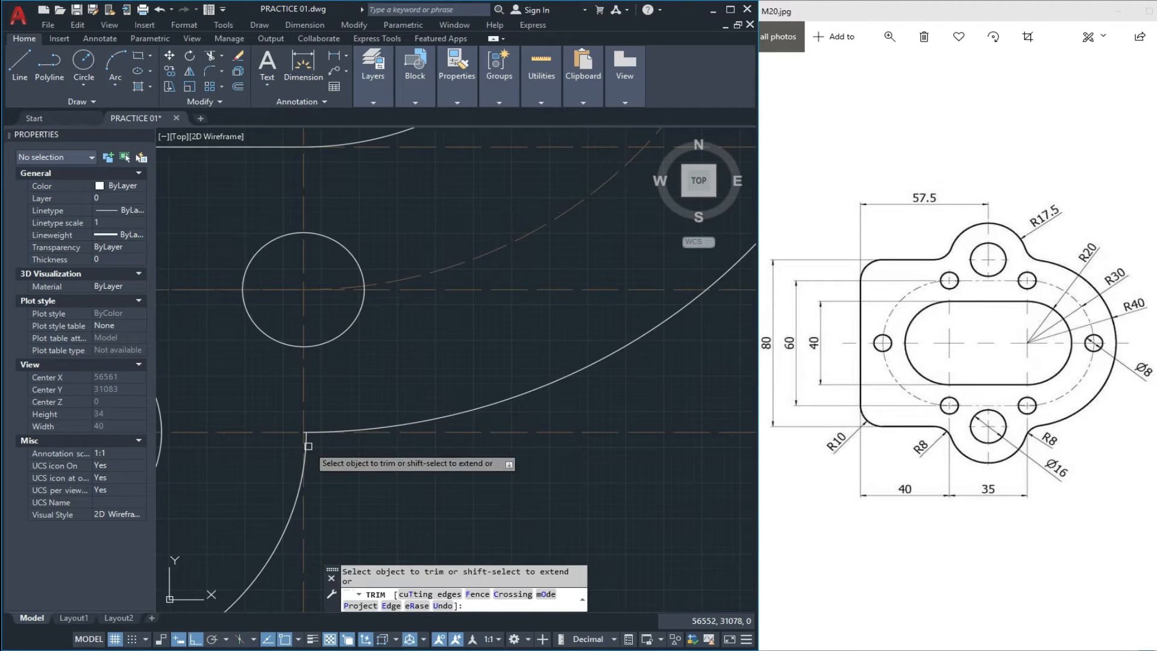
{"action": "scroll", "coordinate": [381, 333], "scroll_direction": "down", "scroll_amount": 3}
{"action": "scroll", "coordinate": [404, 197], "scroll_direction": "up", "scroll_amount": 6}
{"action": "scroll", "coordinate": [306, 248], "scroll_direction": "up", "scroll_amount": 6}
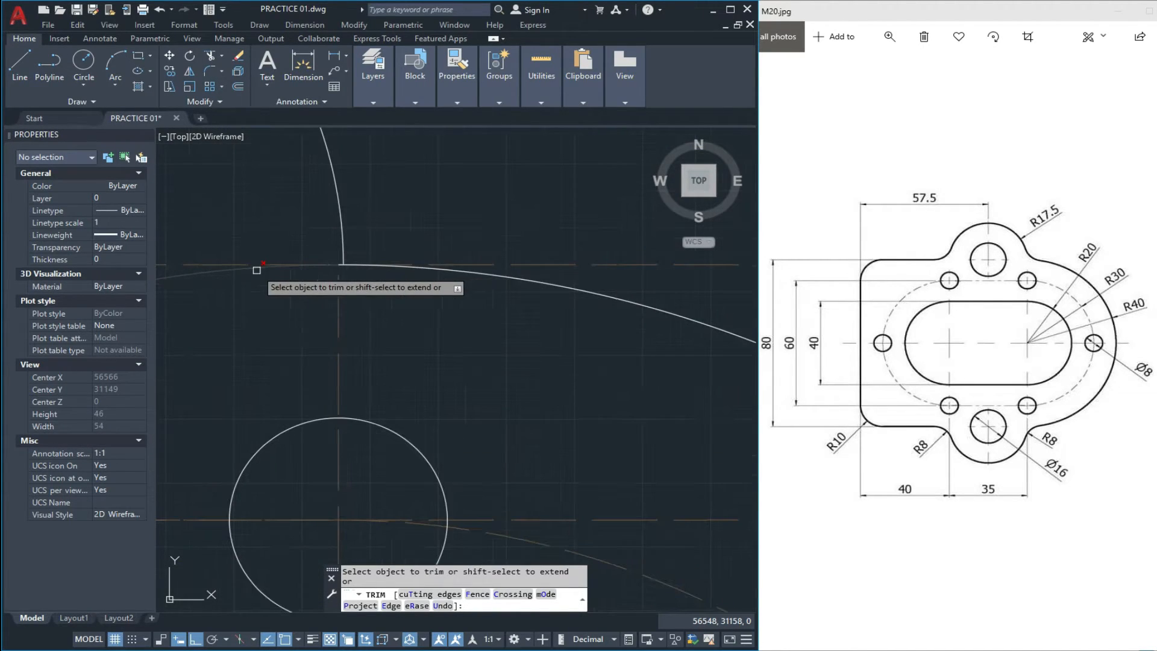
{"action": "left_click", "coordinate": [211, 271]}
{"action": "scroll", "coordinate": [471, 284], "scroll_direction": "down", "scroll_amount": 12}
{"action": "key", "text": "Escape"}
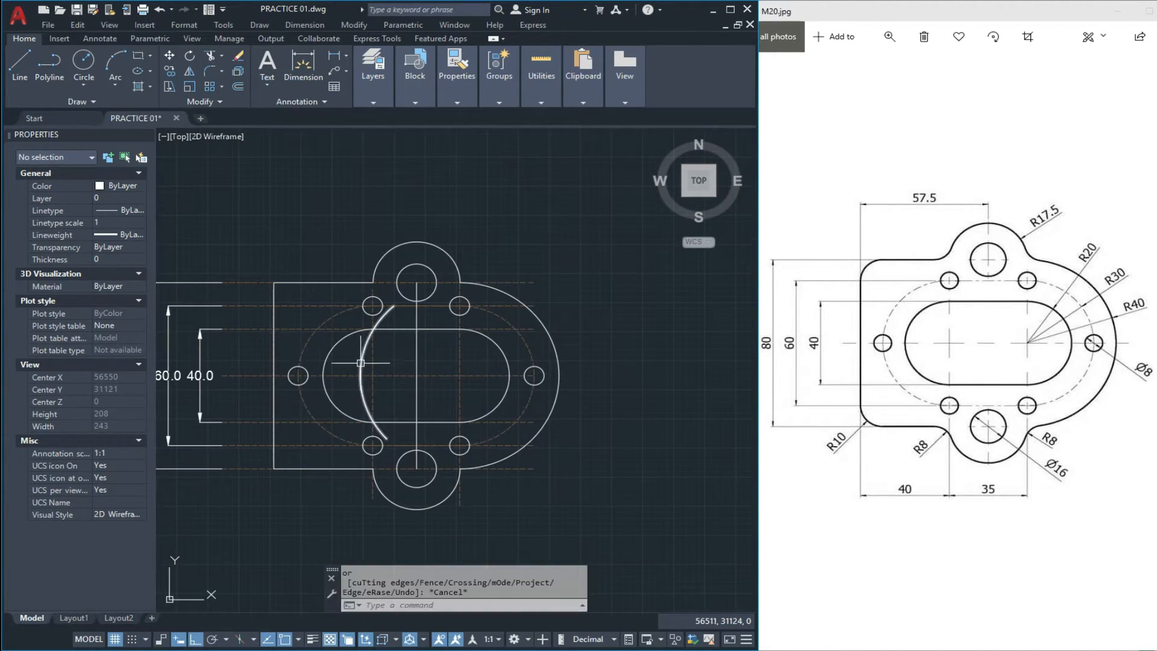
Erase the leftover piece of the radius 40 circle crossing the slot.
{"action": "left_click", "coordinate": [362, 369]}
{"action": "type", "text": "E"}
{"action": "key", "text": "Return"}
{"action": "scroll", "coordinate": [493, 341], "scroll_direction": "down", "scroll_amount": 4}
{"action": "scroll", "coordinate": [493, 341], "scroll_direction": "up", "scroll_amount": 5}
{"action": "scroll", "coordinate": [448, 335], "scroll_direction": "down", "scroll_amount": 2}
{"action": "key", "text": "Escape"}
Draw a radius 8 circle tangent to the upper R17.5 arc and the R40 arc.
{"action": "scroll", "coordinate": [482, 258], "scroll_direction": "up", "scroll_amount": 4}
{"action": "scroll", "coordinate": [406, 268], "scroll_direction": "up", "scroll_amount": 2}
{"action": "scroll", "coordinate": [425, 262], "scroll_direction": "down", "scroll_amount": 1}
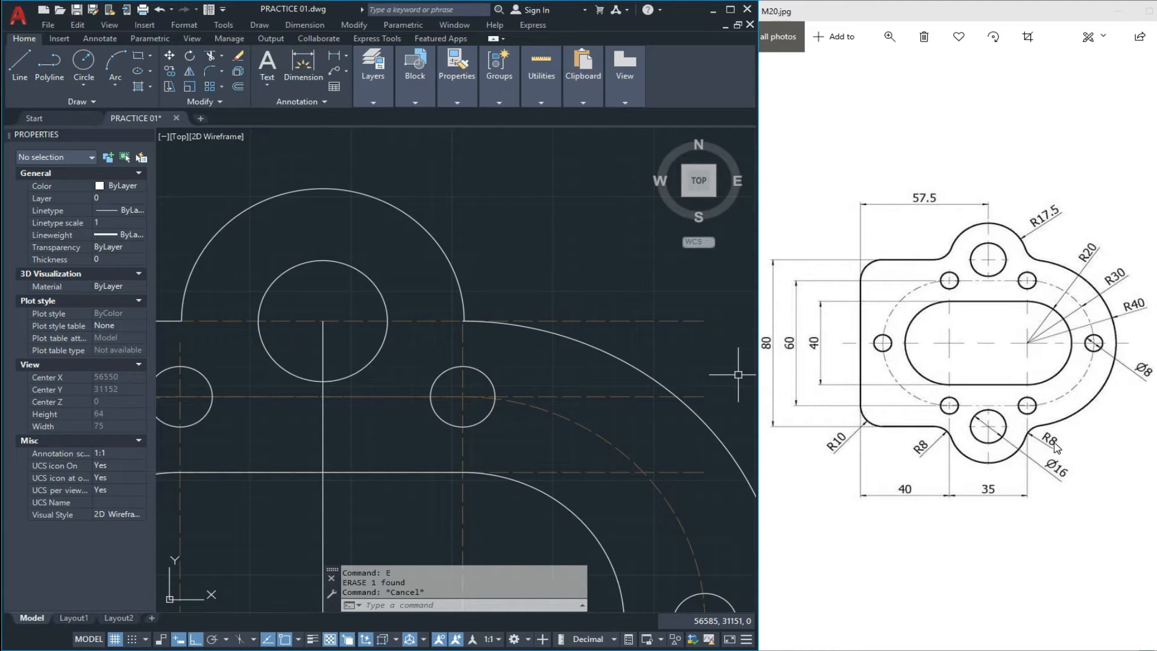
{"action": "scroll", "coordinate": [515, 302], "scroll_direction": "up", "scroll_amount": 3}
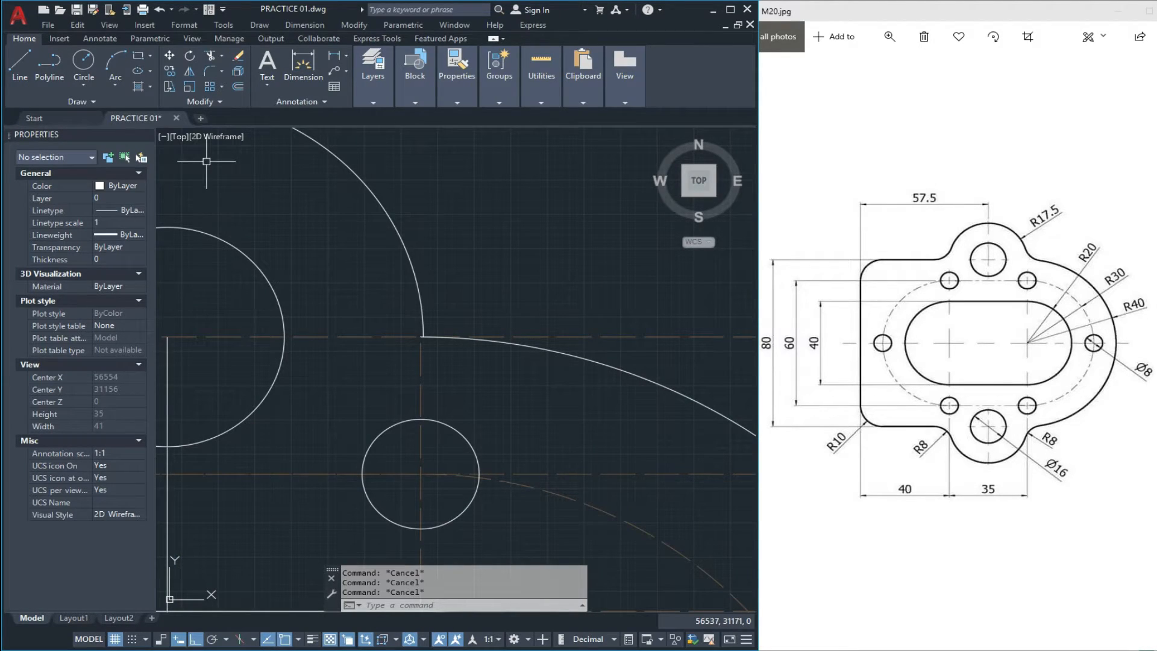
{"action": "left_click", "coordinate": [84, 83]}
{"action": "left_click", "coordinate": [136, 215]}
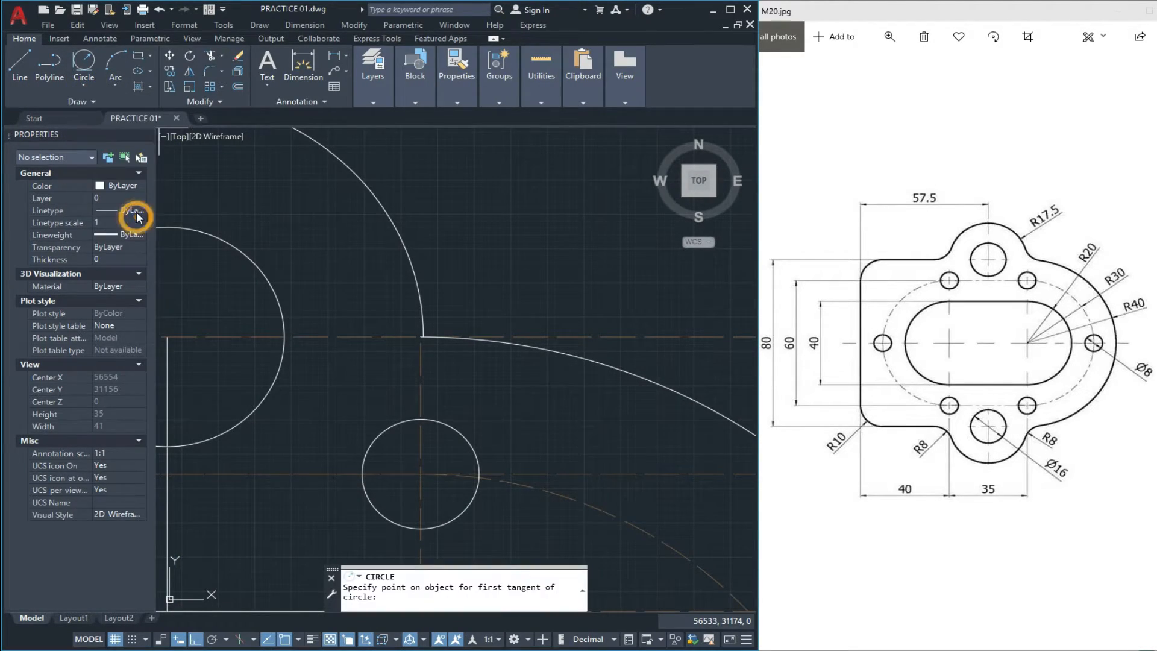
{"action": "left_click", "coordinate": [421, 280]}
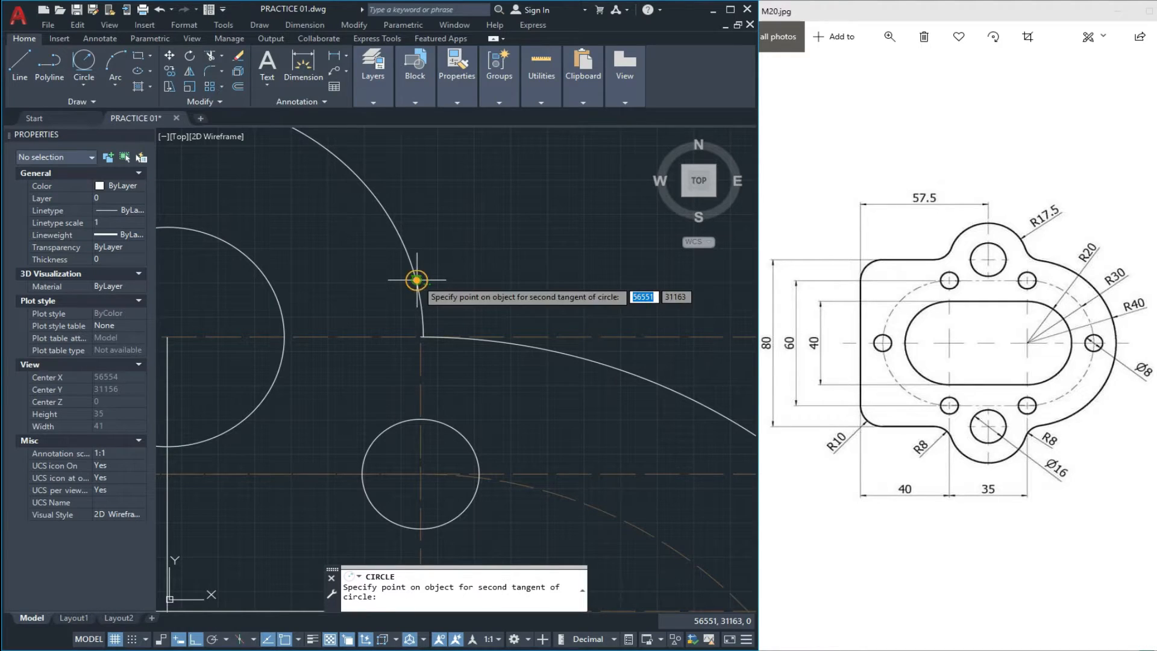
{"action": "left_click", "coordinate": [555, 353]}
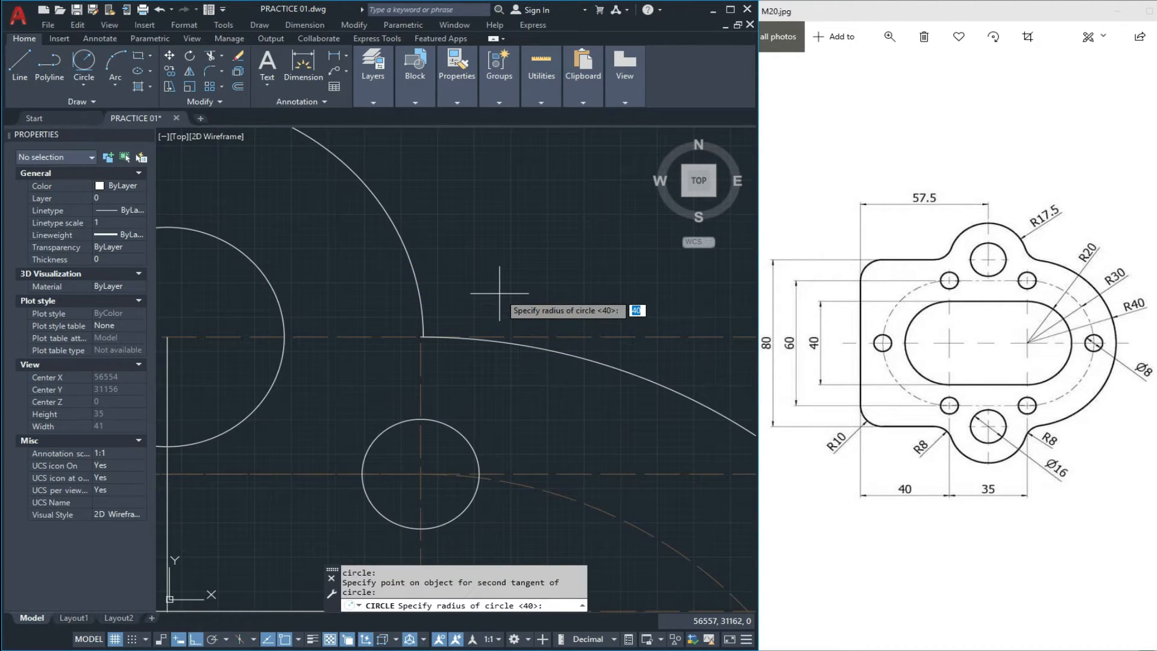
{"action": "key", "text": "Return"}
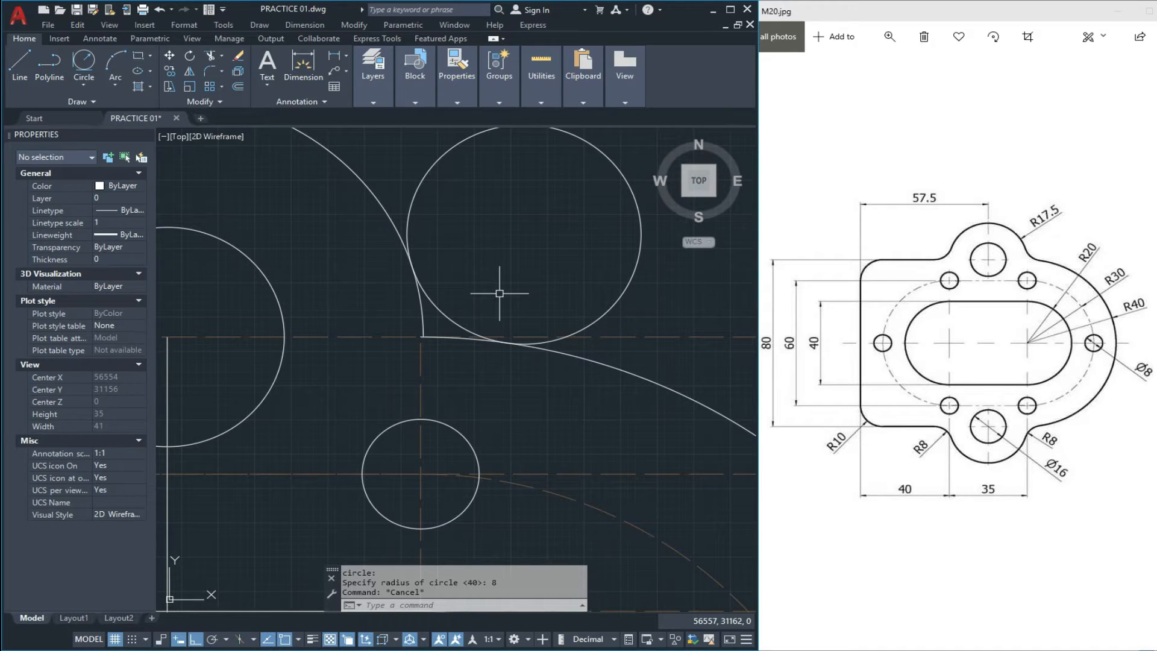
Trim the upper R17.5 and R40 arcs back to their tangent points with the radius 8 circle.
{"action": "type", "text": "tr"}
{"action": "key", "text": "Return"}
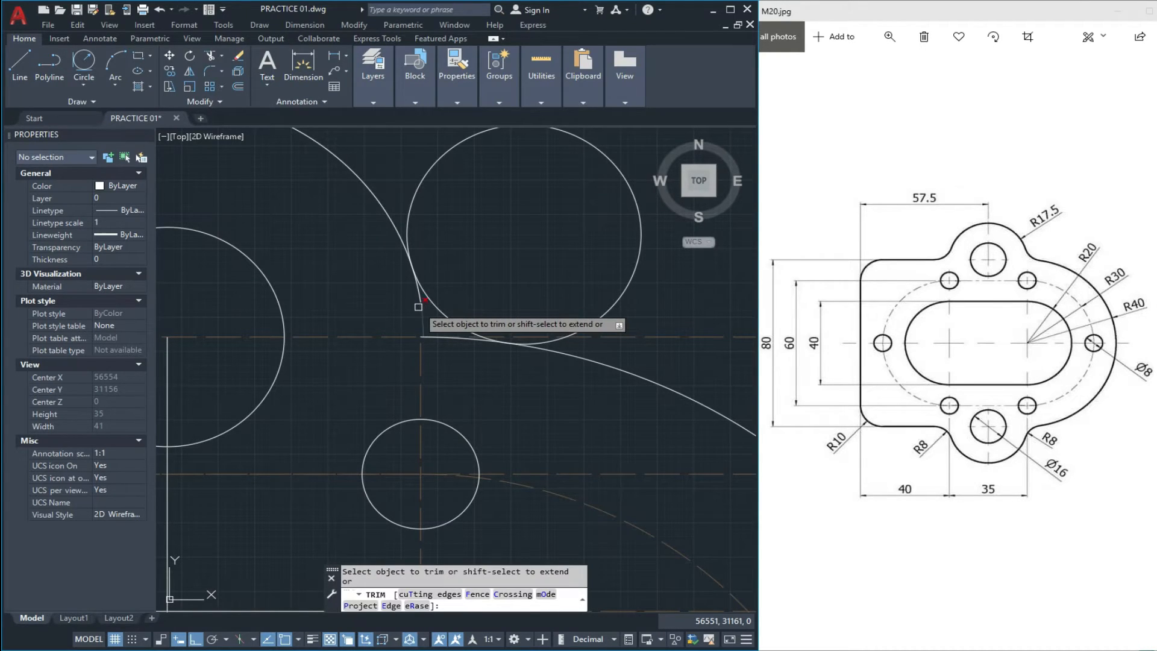
{"action": "scroll", "coordinate": [422, 307], "scroll_direction": "up", "scroll_amount": 5}
{"action": "left_click", "coordinate": [428, 280]}
{"action": "scroll", "coordinate": [524, 380], "scroll_direction": "up", "scroll_amount": 3}
{"action": "scroll", "coordinate": [470, 374], "scroll_direction": "down", "scroll_amount": 3}
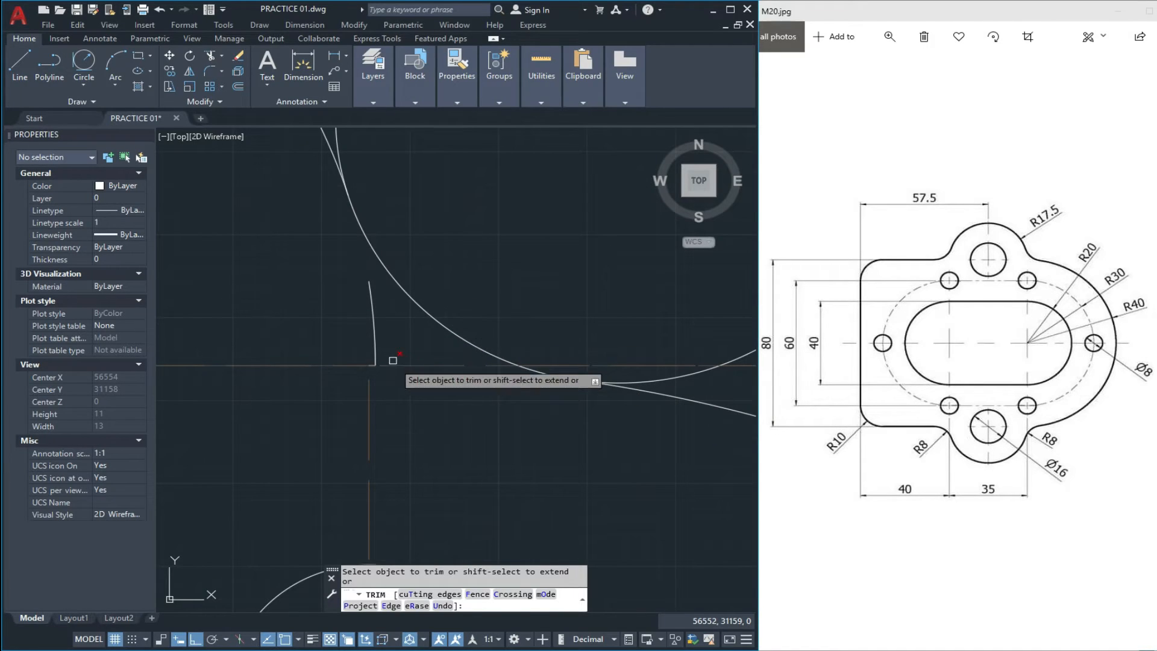
{"action": "key", "text": "Escape"}
Erase the two leftover arc pieces at the corner beneath the upper radius 8 circle.
{"action": "left_click", "coordinate": [336, 277]}
{"action": "left_click", "coordinate": [395, 384]}
{"action": "type", "text": "e"}
{"action": "key", "text": "Return"}
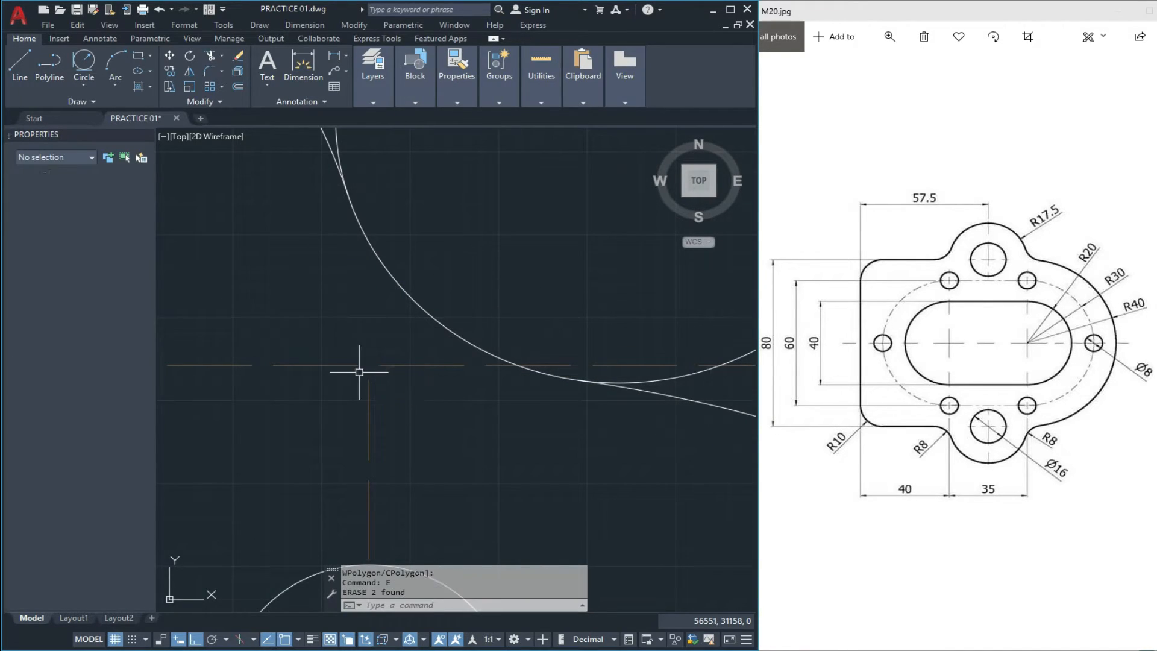
Trim the upper radius 8 circle beyond its tangent points with the R17.5 and R40 arcs.
{"action": "scroll", "coordinate": [362, 355], "scroll_direction": "down", "scroll_amount": 2}
{"action": "type", "text": "TR"}
{"action": "key", "text": "Return"}
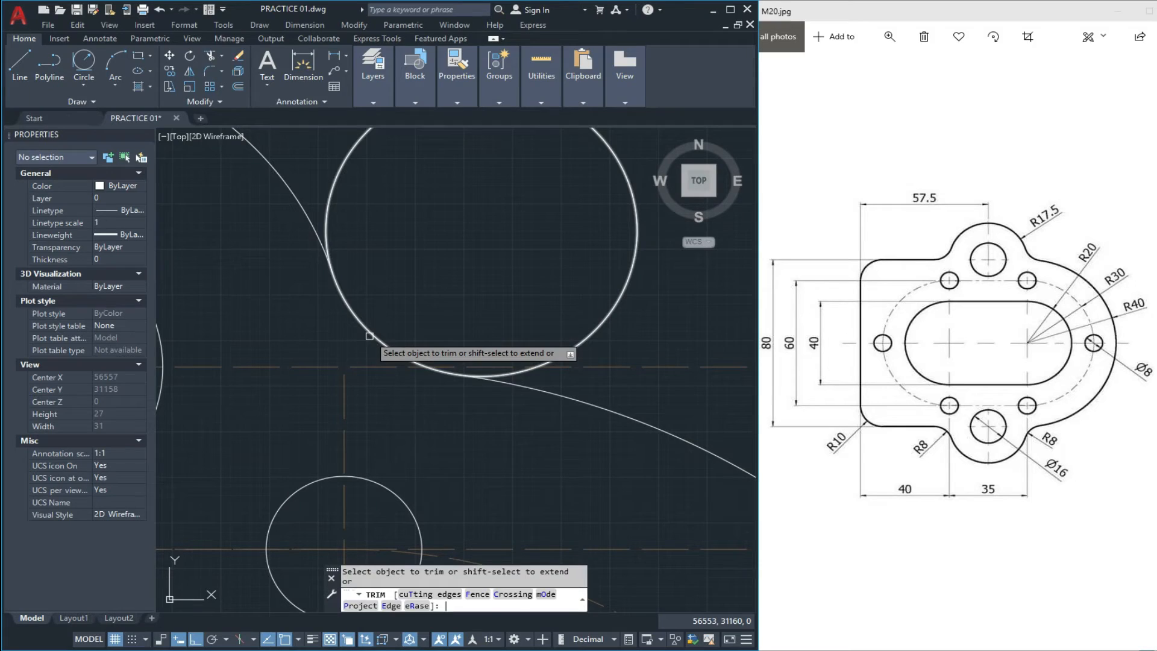
{"action": "scroll", "coordinate": [421, 334], "scroll_direction": "down", "scroll_amount": 3}
{"action": "left_click", "coordinate": [370, 258]}
{"action": "scroll", "coordinate": [464, 354], "scroll_direction": "up", "scroll_amount": 5}
{"action": "scroll", "coordinate": [467, 397], "scroll_direction": "down", "scroll_amount": 2}
{"action": "key", "text": "Escape"}
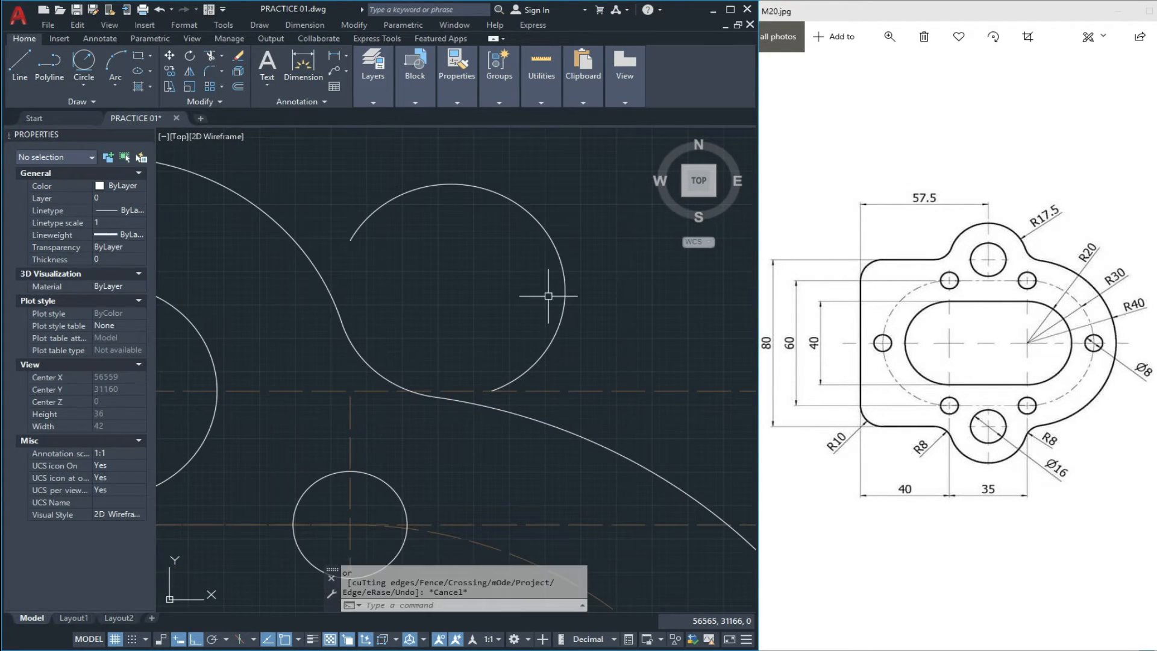
Erase the leftover outer portion of the upper radius 8 circle, keeping only the blend arc.
{"action": "left_click", "coordinate": [574, 244]}
{"action": "left_click", "coordinate": [530, 287]}
{"action": "type", "text": "E"}
{"action": "key", "text": "Return"}
{"action": "scroll", "coordinate": [531, 286], "scroll_direction": "down", "scroll_amount": 4}
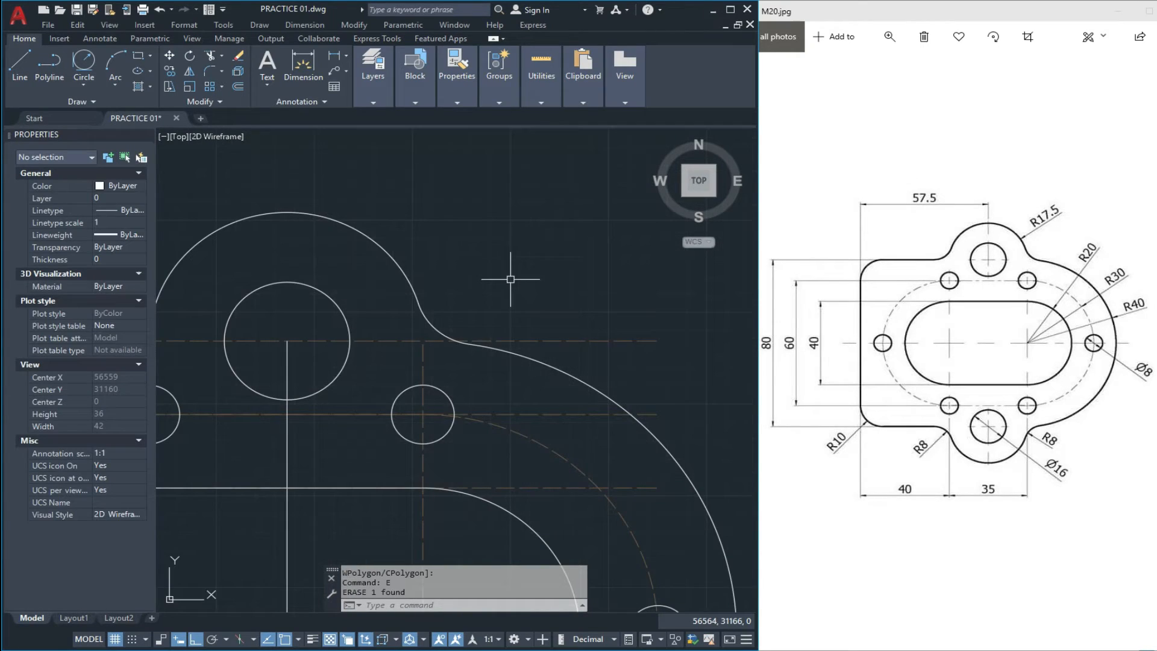
Draw a radius 8 circle tangent to the lower R17.5 arc and the R40 arc.
{"action": "scroll", "coordinate": [482, 332], "scroll_direction": "up", "scroll_amount": 4}
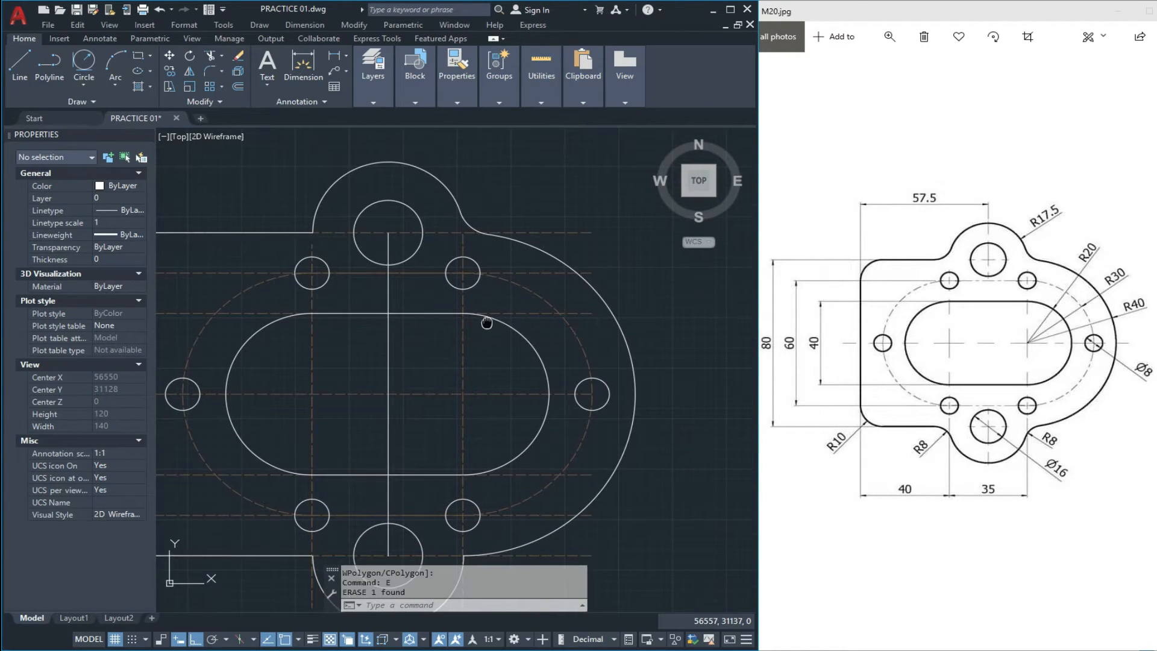
{"action": "scroll", "coordinate": [464, 500], "scroll_direction": "up", "scroll_amount": 3}
{"action": "key", "text": "Escape"}
{"action": "key", "text": "Escape"}
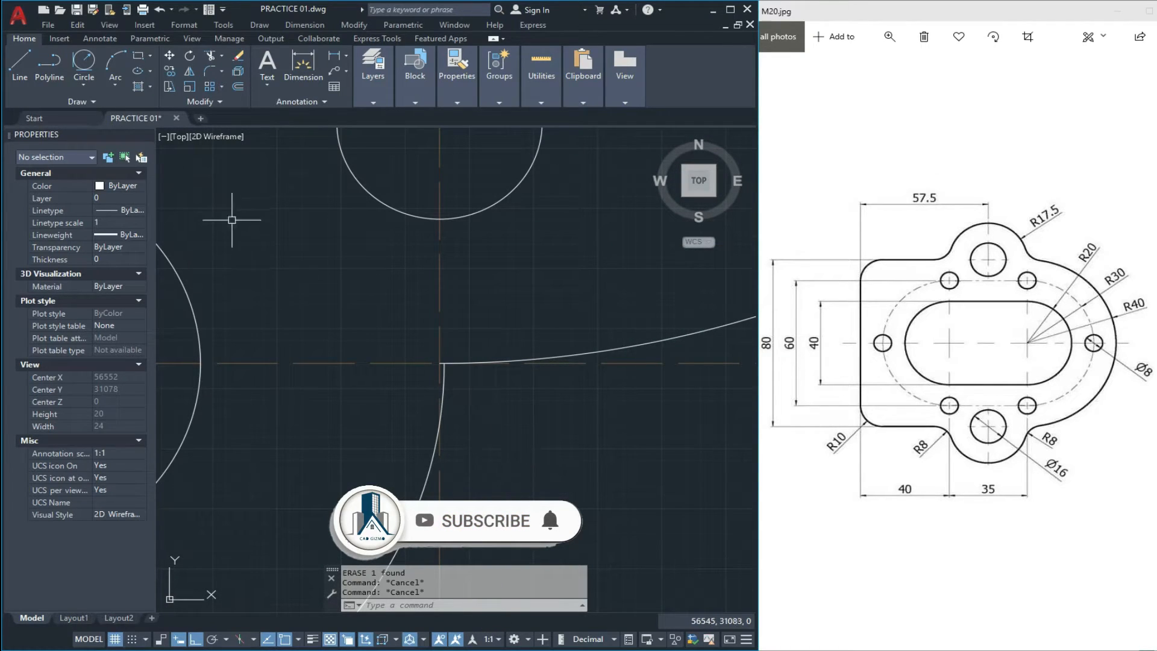
{"action": "left_click", "coordinate": [84, 60]}
{"action": "left_click", "coordinate": [426, 479]}
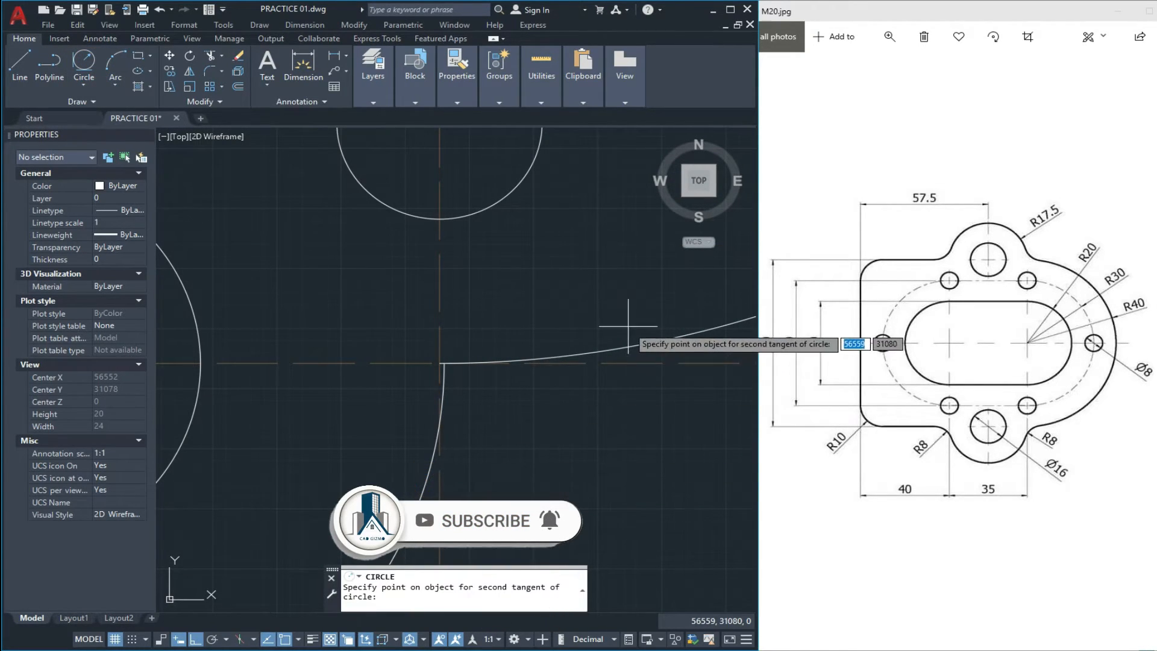
{"action": "left_click", "coordinate": [636, 344]}
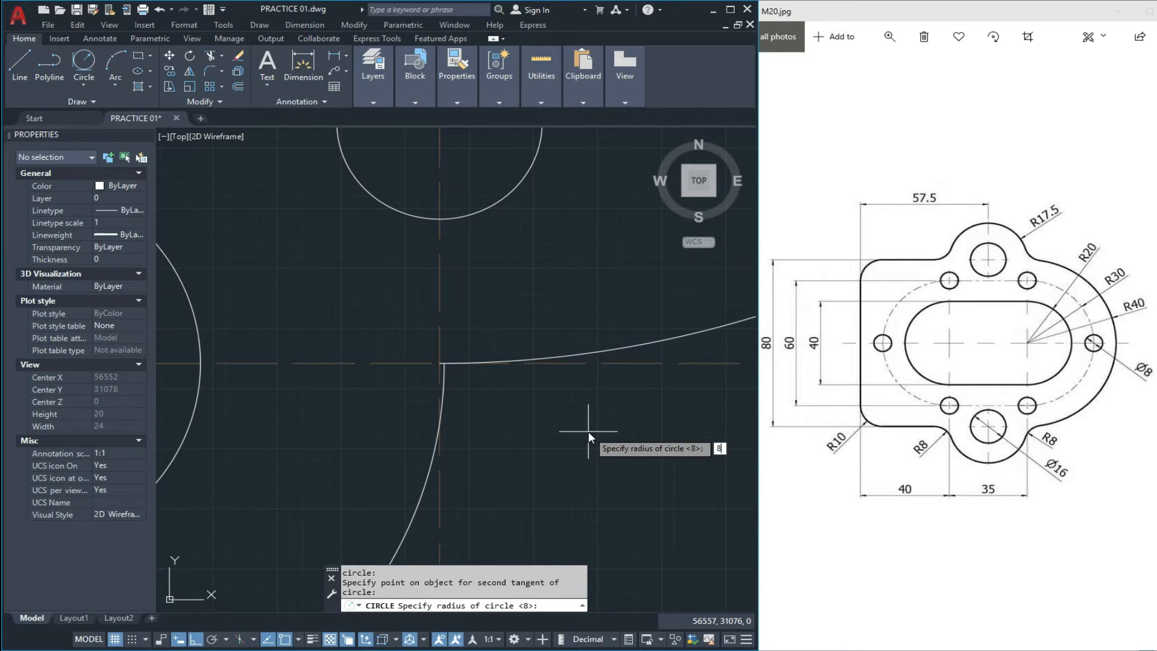
{"action": "key", "text": "Return"}
{"action": "scroll", "coordinate": [500, 287], "scroll_direction": "down", "scroll_amount": 2}
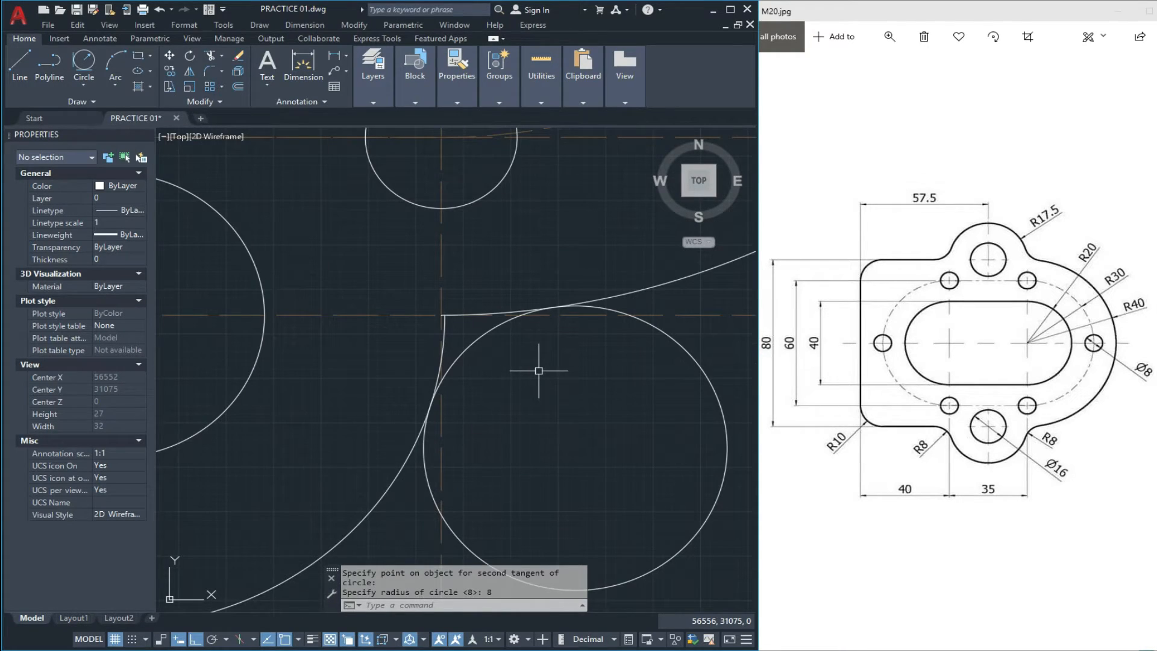
Trim the lower radius 8 circle, the R17.5 arc and the R40 arc back to their tangent points.
{"action": "type", "text": "TR"}
{"action": "key", "text": "Return"}
{"action": "key", "text": "Return"}
{"action": "left_click", "coordinate": [652, 326]}
{"action": "scroll", "coordinate": [618, 314], "scroll_direction": "up", "scroll_amount": 2}
{"action": "scroll", "coordinate": [580, 313], "scroll_direction": "up", "scroll_amount": 2}
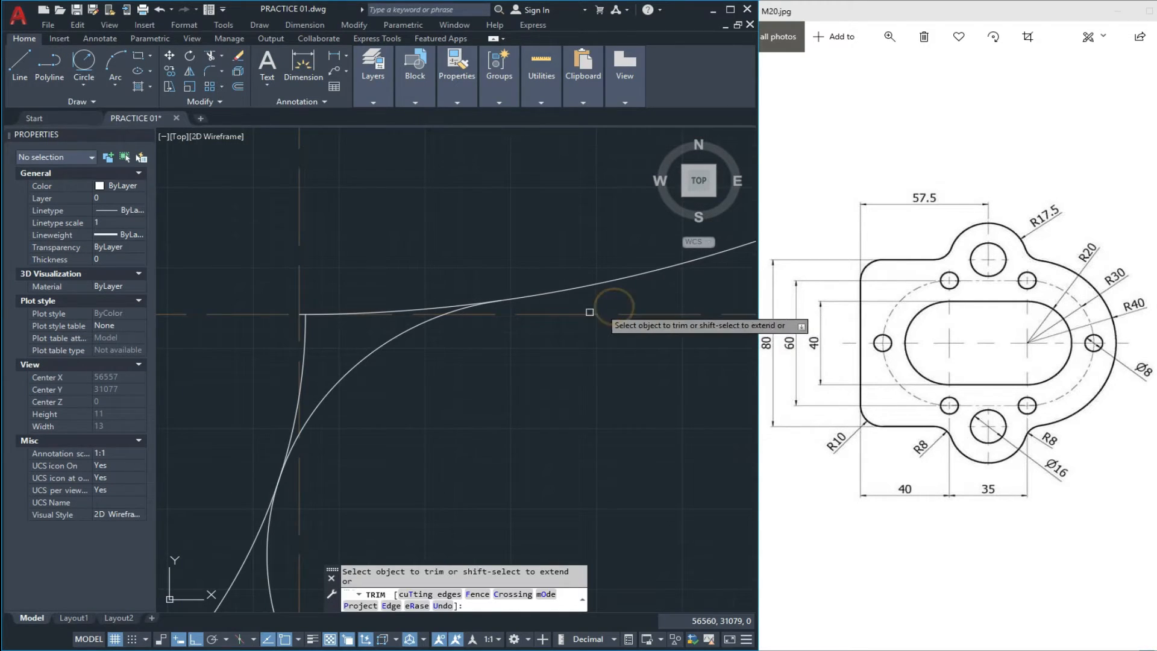
{"action": "left_click", "coordinate": [272, 531]}
{"action": "left_click", "coordinate": [294, 423]}
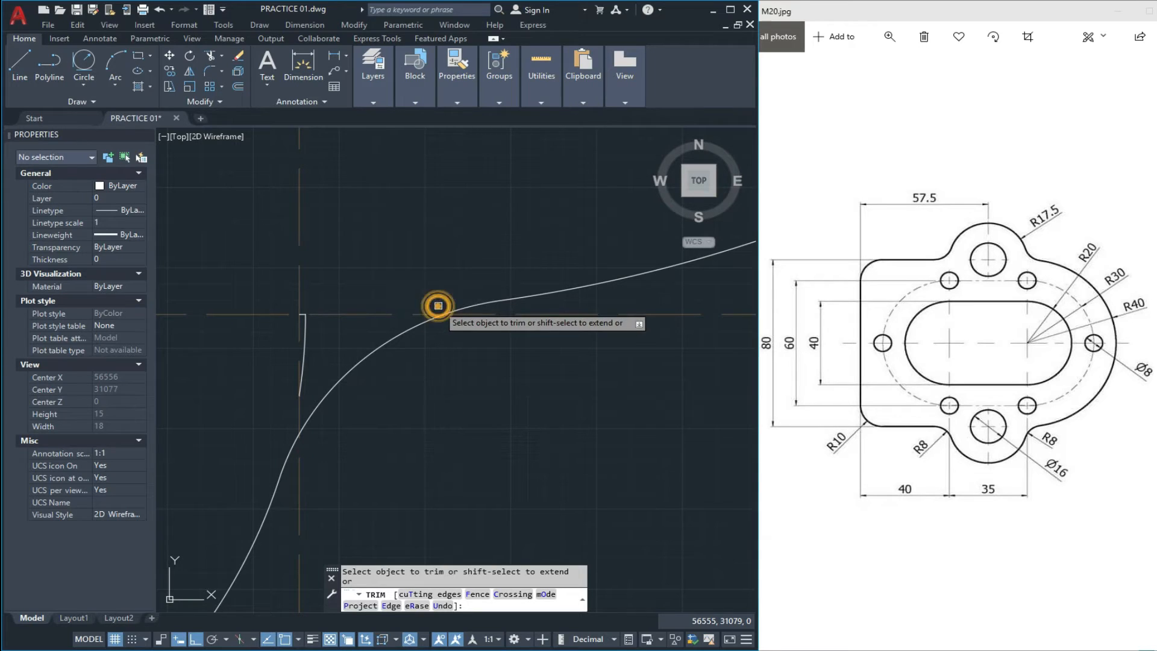
Erase the two leftover arc pieces at the corner beside the lower radius 8 blend.
{"action": "key", "text": "Escape"}
{"action": "left_click", "coordinate": [252, 281]}
{"action": "left_click", "coordinate": [361, 423]}
{"action": "type", "text": "e"}
{"action": "key", "text": "Return"}
Draw a radius 8 circle tangent to the plate's bottom edge and the lower R17.5 arc.
{"action": "scroll", "coordinate": [383, 358], "scroll_direction": "down", "scroll_amount": 2}
{"action": "scroll", "coordinate": [419, 395], "scroll_direction": "down", "scroll_amount": 7}
{"action": "middle_click_drag", "start_coordinate": [551, 387], "coordinate": [567, 423]}
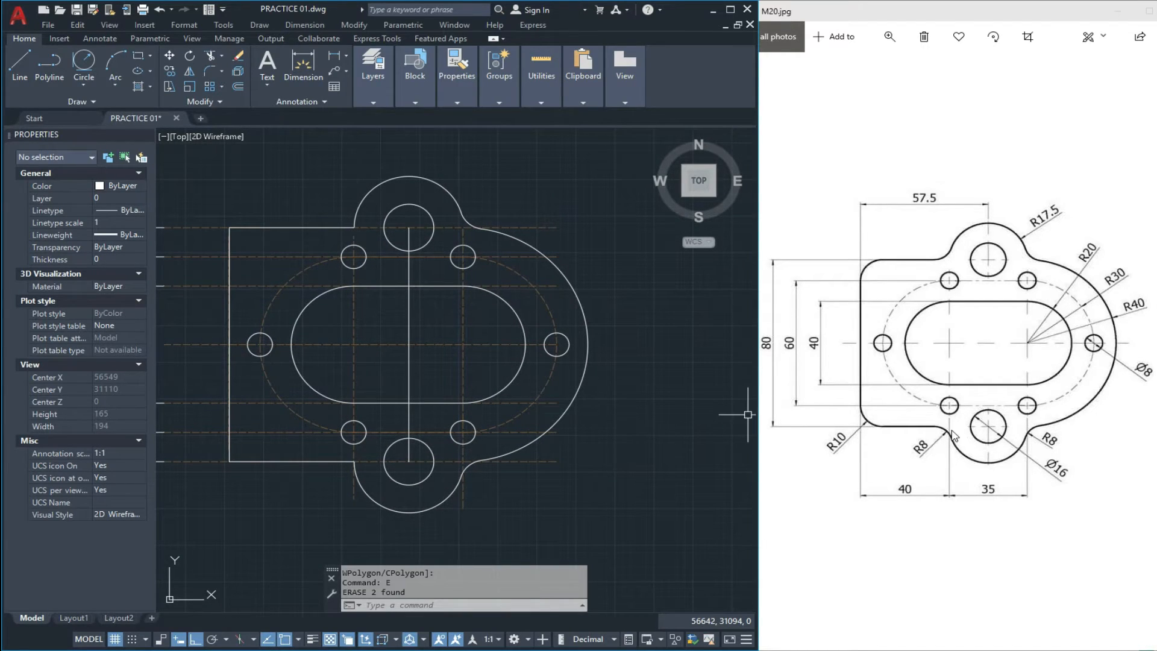
{"action": "scroll", "coordinate": [385, 434], "scroll_direction": "up", "scroll_amount": 7}
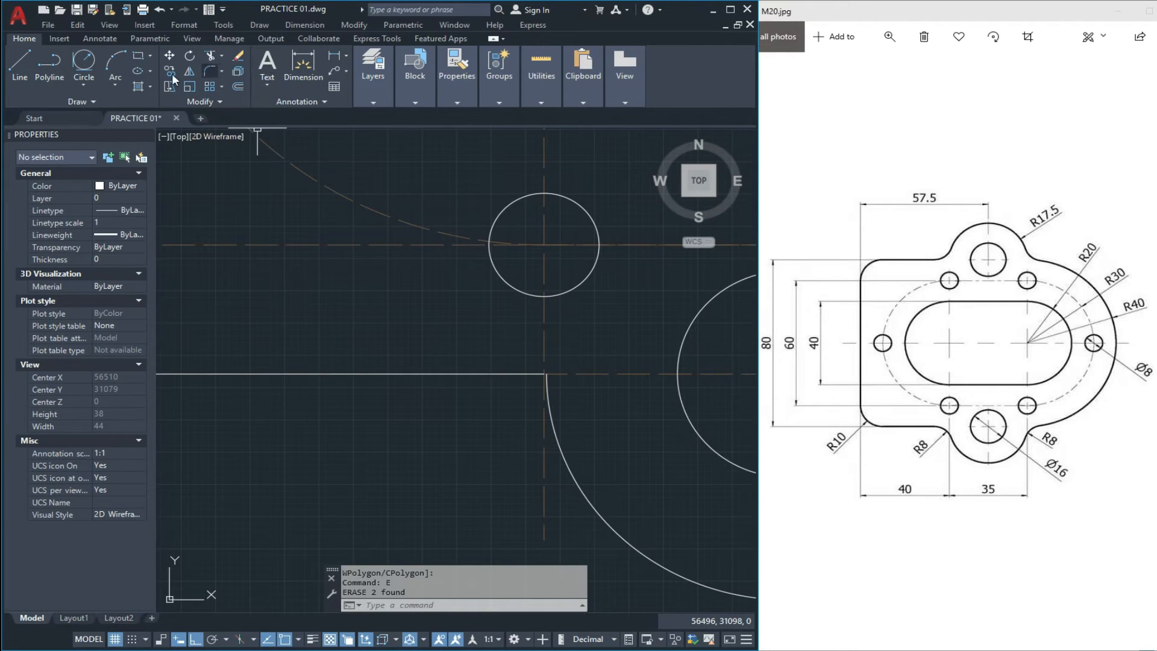
{"action": "left_click", "coordinate": [83, 63]}
{"action": "left_click", "coordinate": [525, 374]}
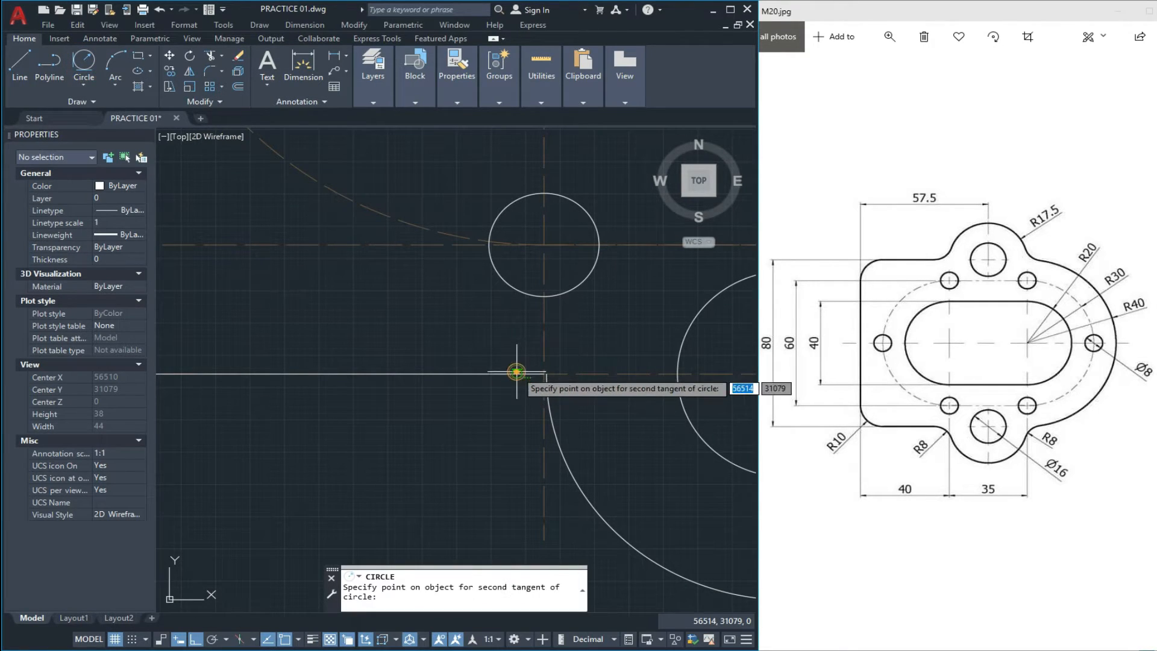
{"action": "left_click", "coordinate": [549, 392]}
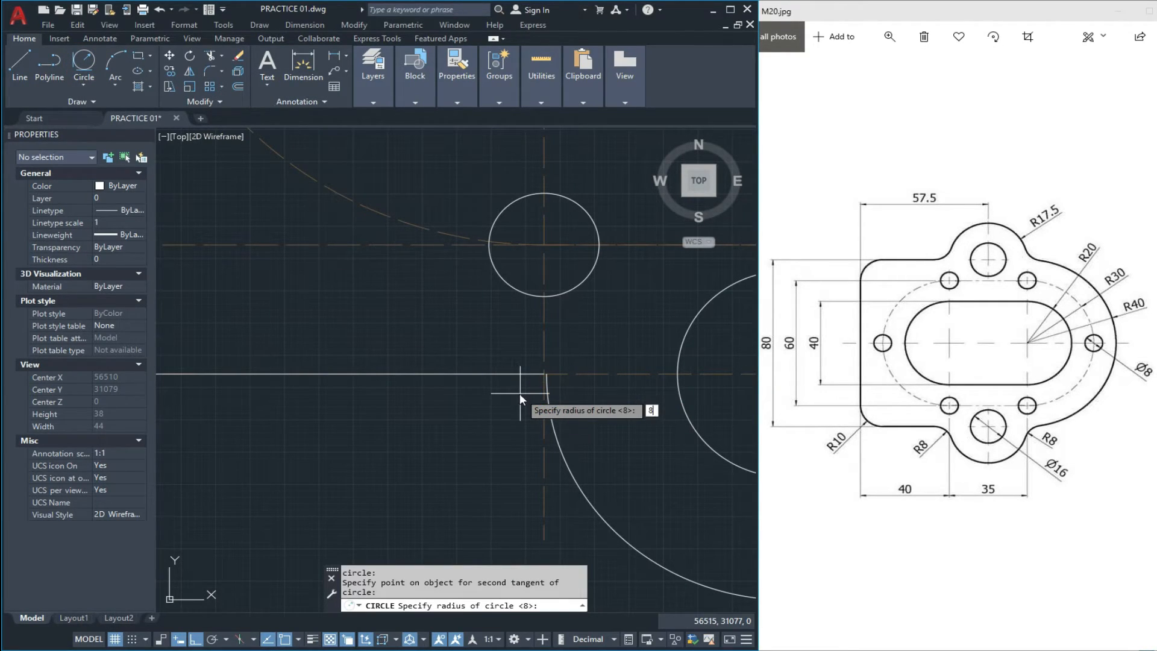
{"action": "key", "text": "Return"}
Draw a radius 8 circle tangent to the upper R17.5 arc and the plate's top edge.
{"action": "scroll", "coordinate": [470, 386], "scroll_direction": "down", "scroll_amount": 5}
{"action": "scroll", "coordinate": [478, 203], "scroll_direction": "up", "scroll_amount": 3}
{"action": "scroll", "coordinate": [478, 203], "scroll_direction": "up", "scroll_amount": 1}
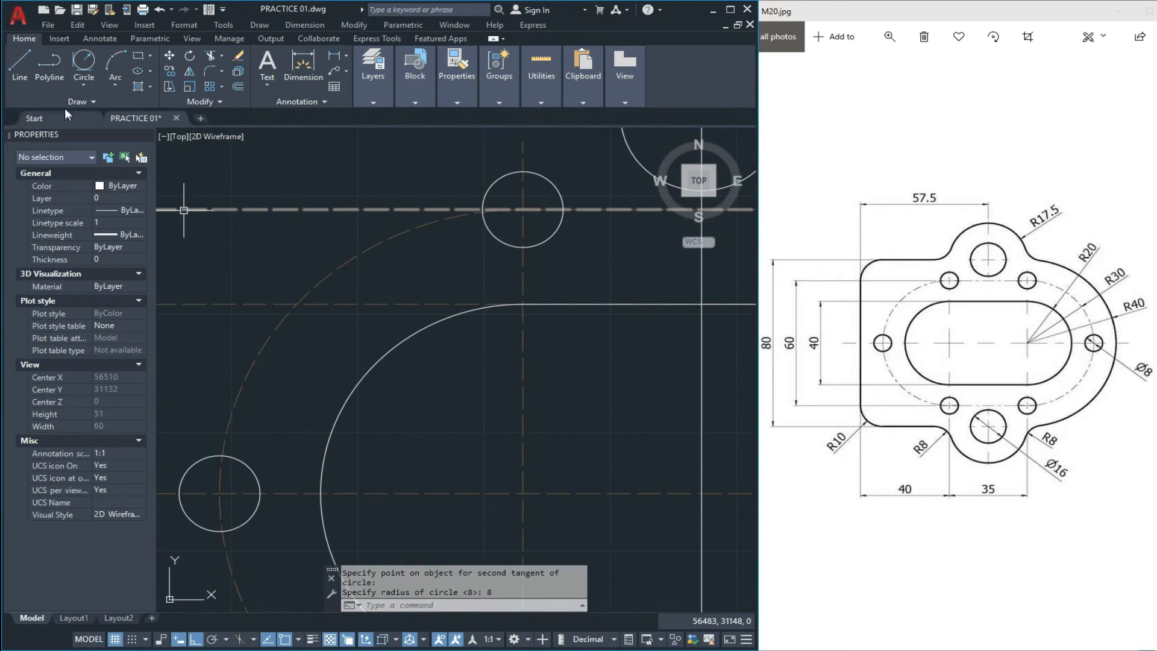
{"action": "left_click", "coordinate": [80, 67]}
{"action": "scroll", "coordinate": [253, 268], "scroll_direction": "down", "scroll_amount": 3}
{"action": "scroll", "coordinate": [361, 184], "scroll_direction": "up", "scroll_amount": 5}
{"action": "left_click", "coordinate": [367, 207]}
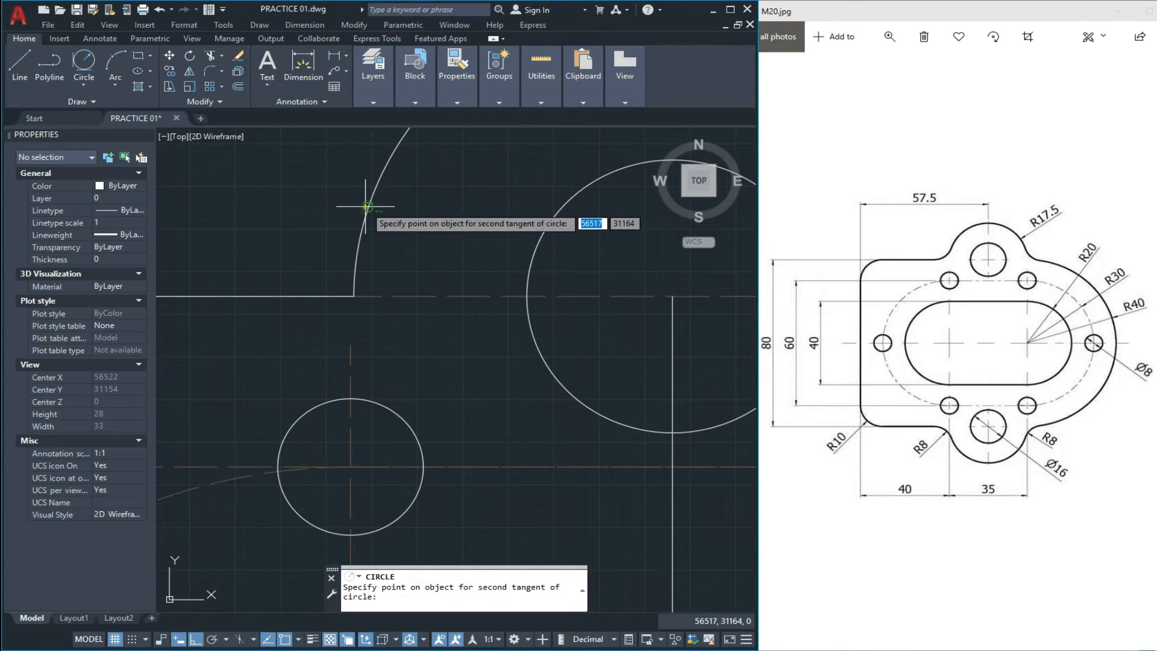
{"action": "left_click", "coordinate": [310, 295]}
{"action": "key", "text": "Return"}
Draw a radius 10 circle tangent to the left and top edges at the plate's upper-left corner.
{"action": "scroll", "coordinate": [406, 272], "scroll_direction": "down", "scroll_amount": 5}
{"action": "scroll", "coordinate": [406, 273], "scroll_direction": "down", "scroll_amount": 4}
{"action": "scroll", "coordinate": [754, 265], "scroll_direction": "up", "scroll_amount": 2}
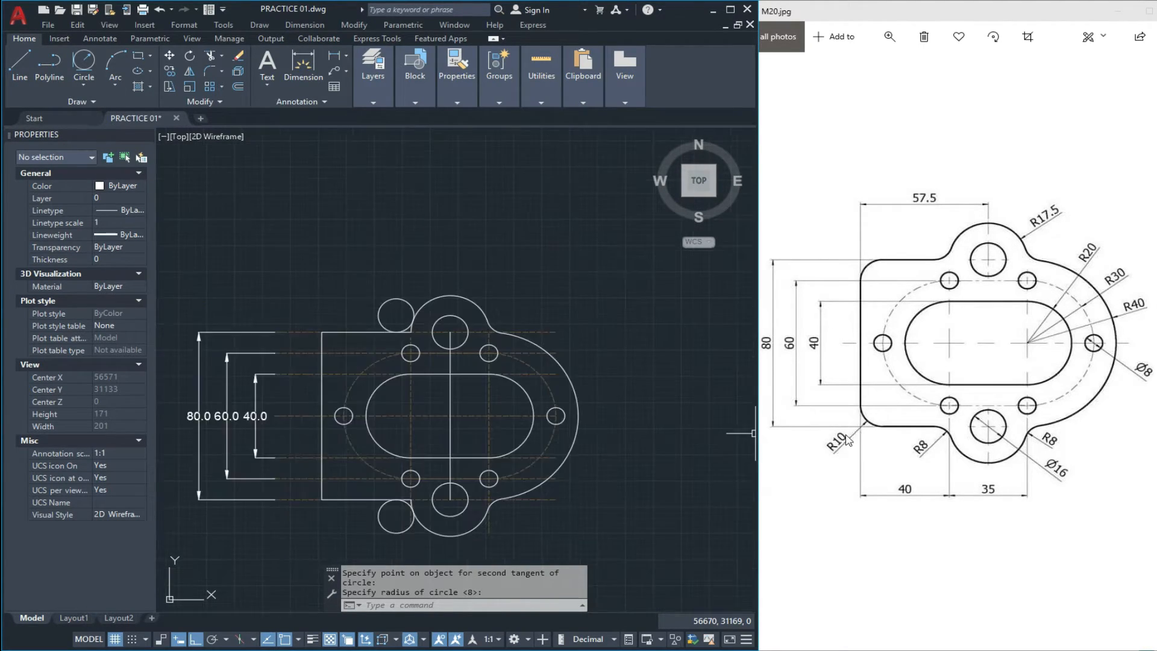
{"action": "scroll", "coordinate": [315, 305], "scroll_direction": "up", "scroll_amount": 7}
{"action": "key", "text": "Escape"}
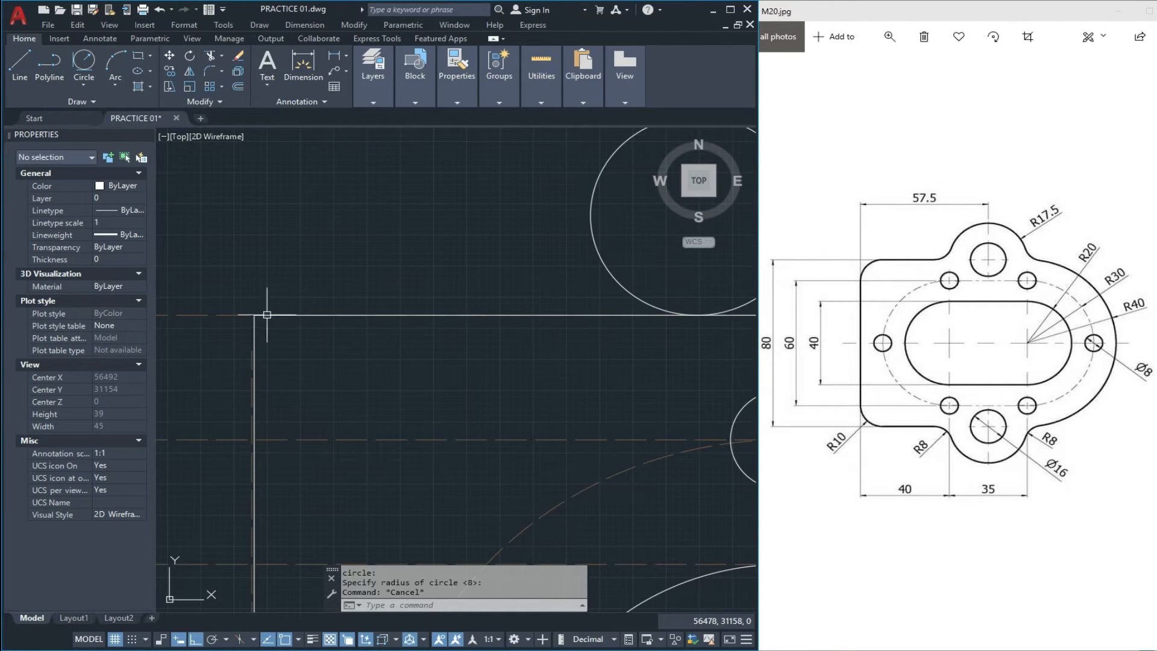
{"action": "left_click", "coordinate": [85, 61]}
{"action": "left_click", "coordinate": [255, 329]}
{"action": "left_click", "coordinate": [271, 315]}
{"action": "type", "text": "10"}
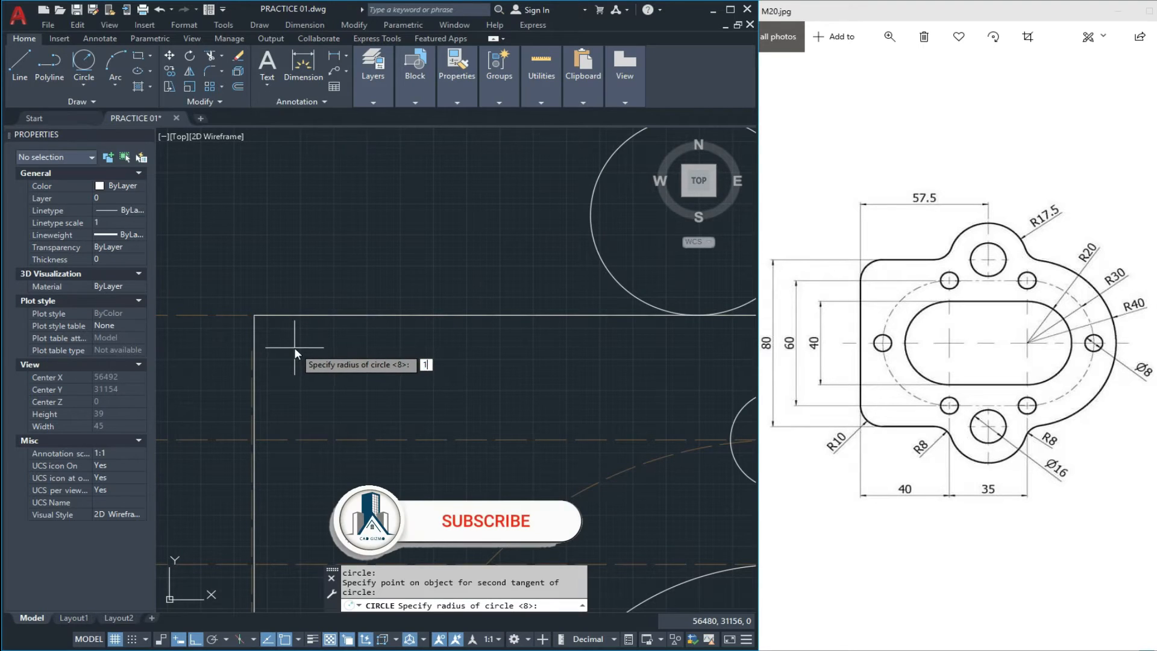
{"action": "key", "text": "Return"}
Draw a radius 10 circle tangent to the bottom and left edges at the plate's lower-left corner.
{"action": "scroll", "coordinate": [313, 327], "scroll_direction": "down", "scroll_amount": 5}
{"action": "scroll", "coordinate": [313, 327], "scroll_direction": "up", "scroll_amount": 4}
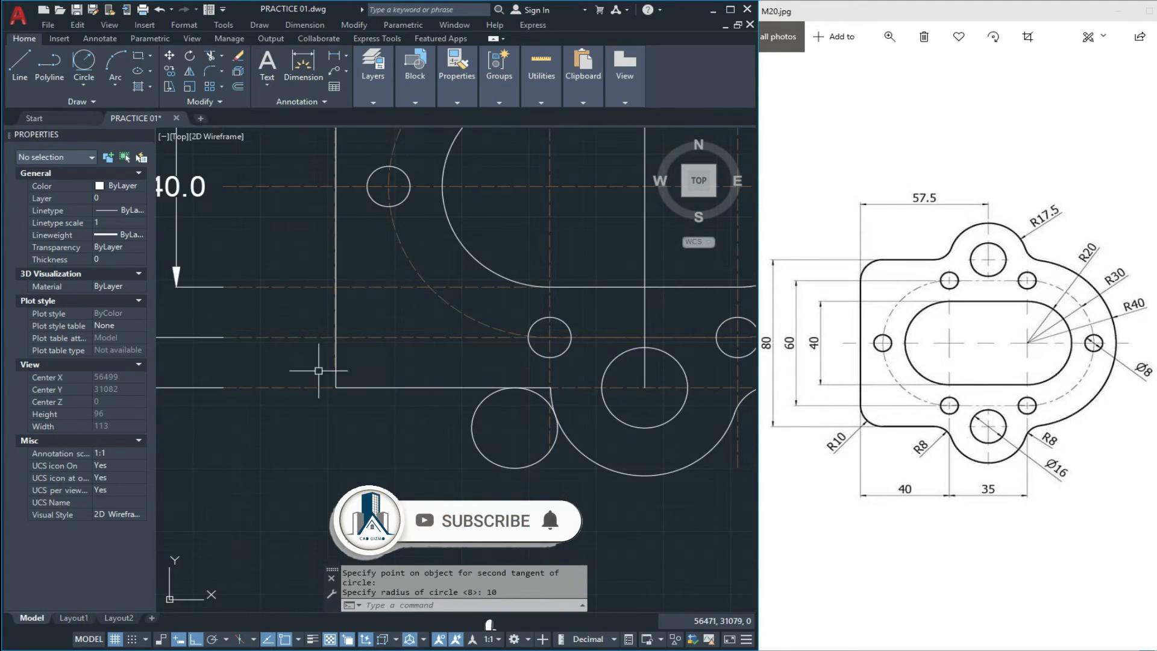
{"action": "left_click", "coordinate": [84, 58]}
{"action": "left_click", "coordinate": [380, 388]}
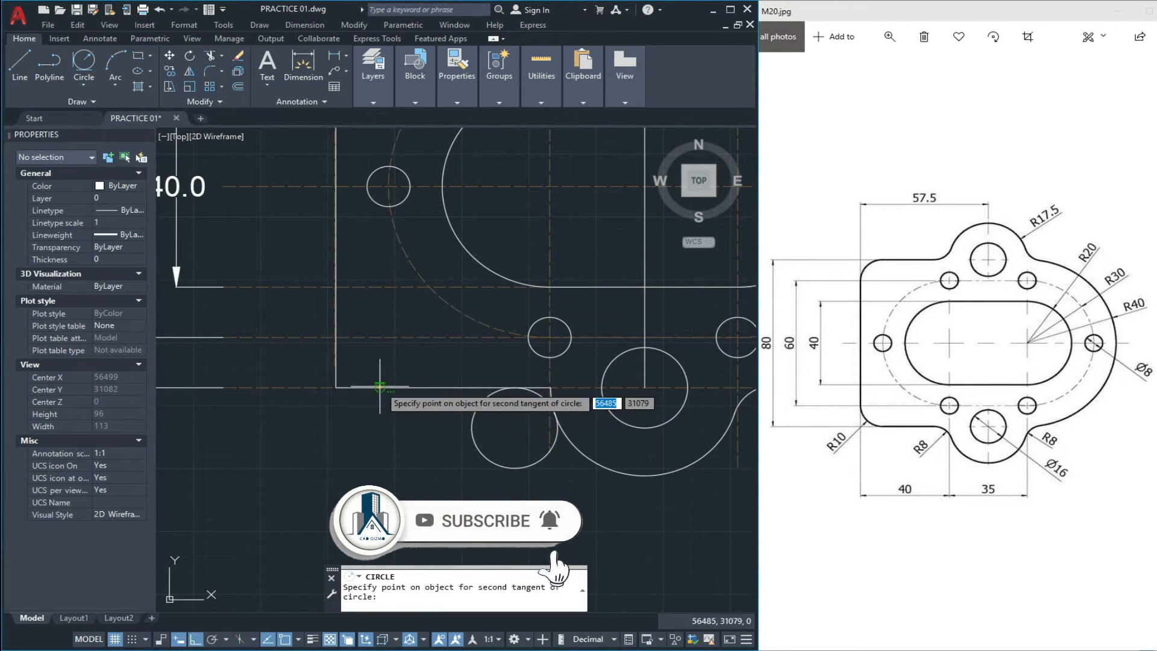
{"action": "left_click", "coordinate": [334, 355]}
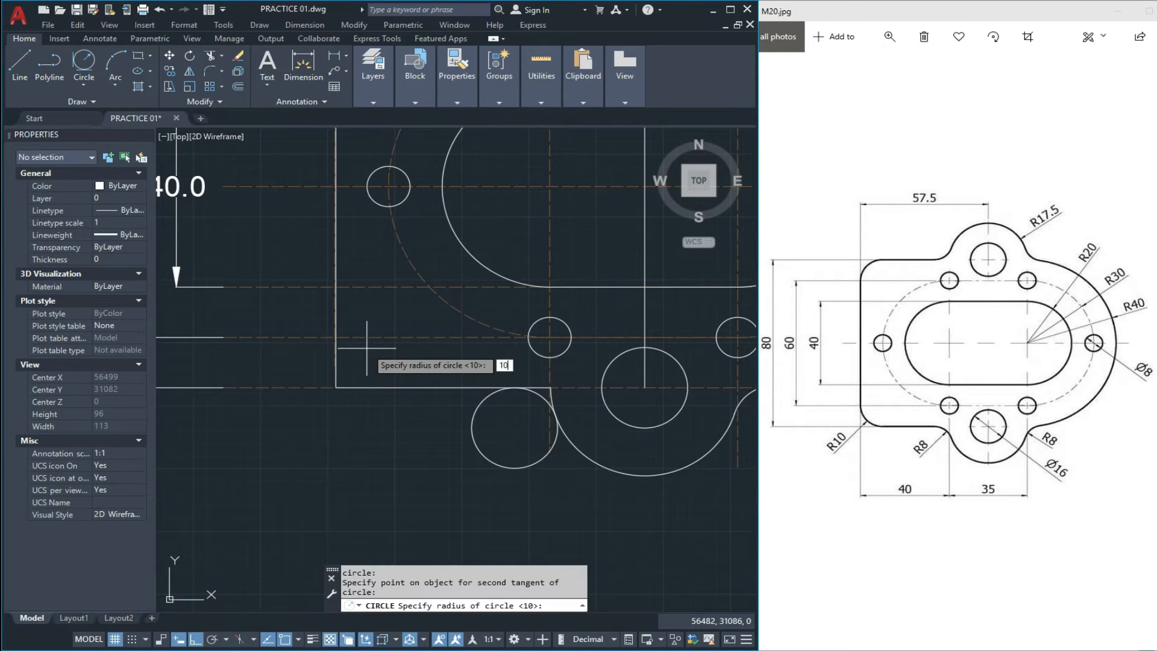
{"action": "type", "text": "10"}
{"action": "key", "text": "Return"}
Trim the upper-left radius 10 circle down to its outer corner quarter.
{"action": "scroll", "coordinate": [334, 380], "scroll_direction": "down", "scroll_amount": 4}
{"action": "scroll", "coordinate": [334, 380], "scroll_direction": "up", "scroll_amount": 4}
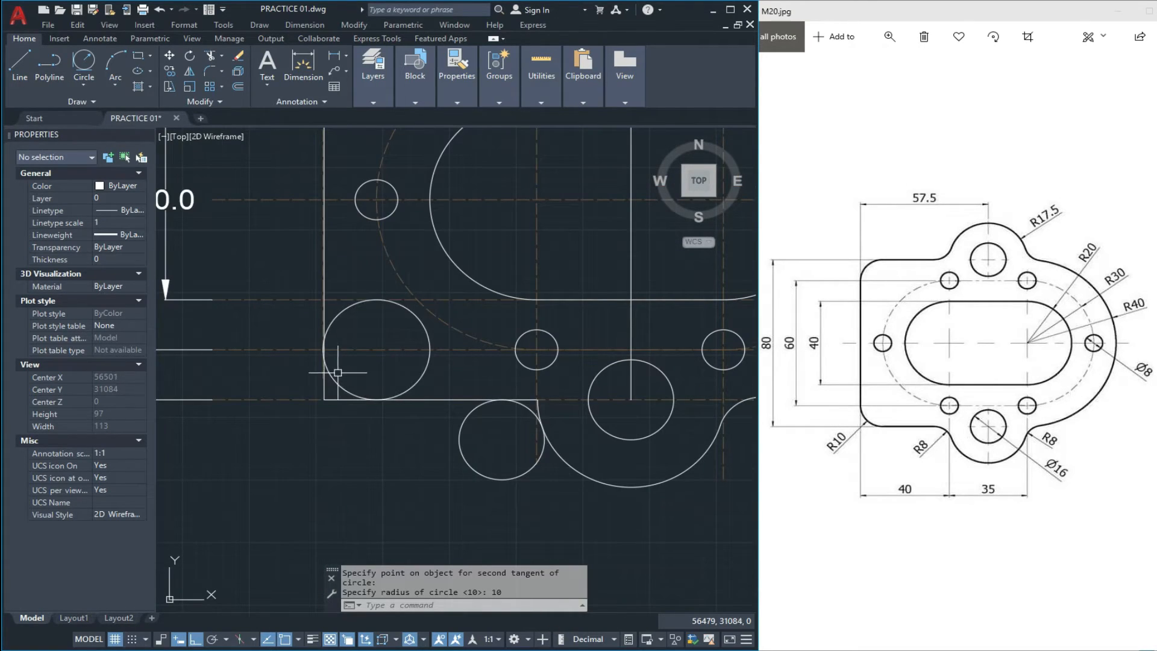
{"action": "scroll", "coordinate": [338, 372], "scroll_direction": "down", "scroll_amount": 3}
{"action": "scroll", "coordinate": [334, 185], "scroll_direction": "up", "scroll_amount": 2}
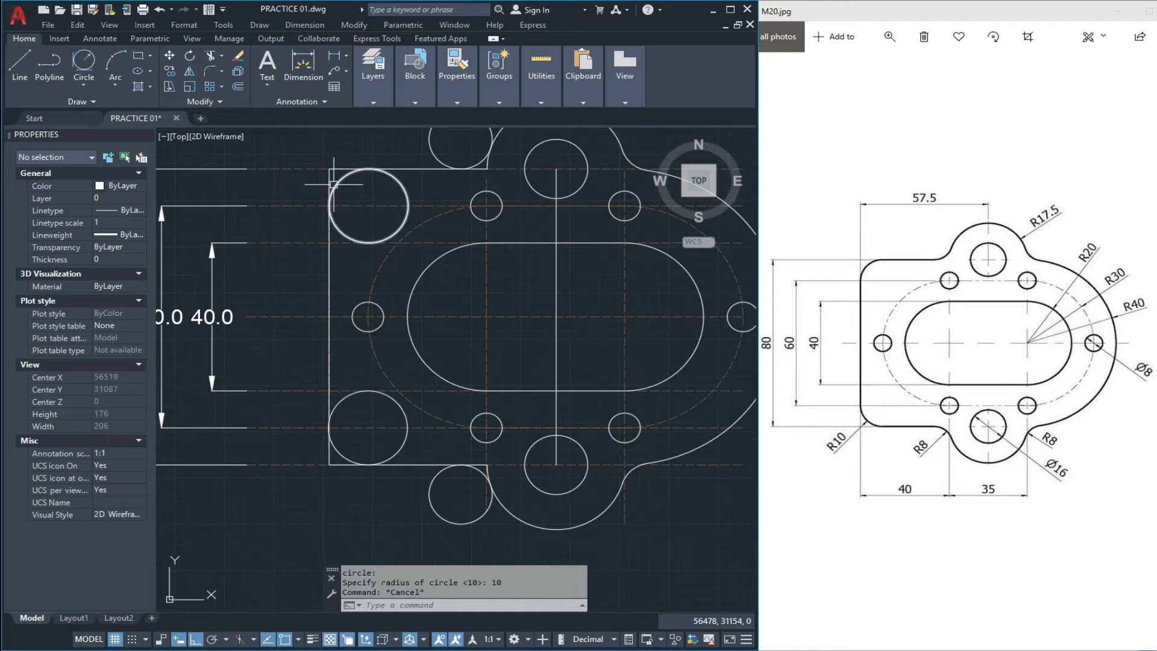
{"action": "scroll", "coordinate": [342, 247], "scroll_direction": "up", "scroll_amount": 3}
{"action": "key", "text": "Escape"}
{"action": "type", "text": "T"}
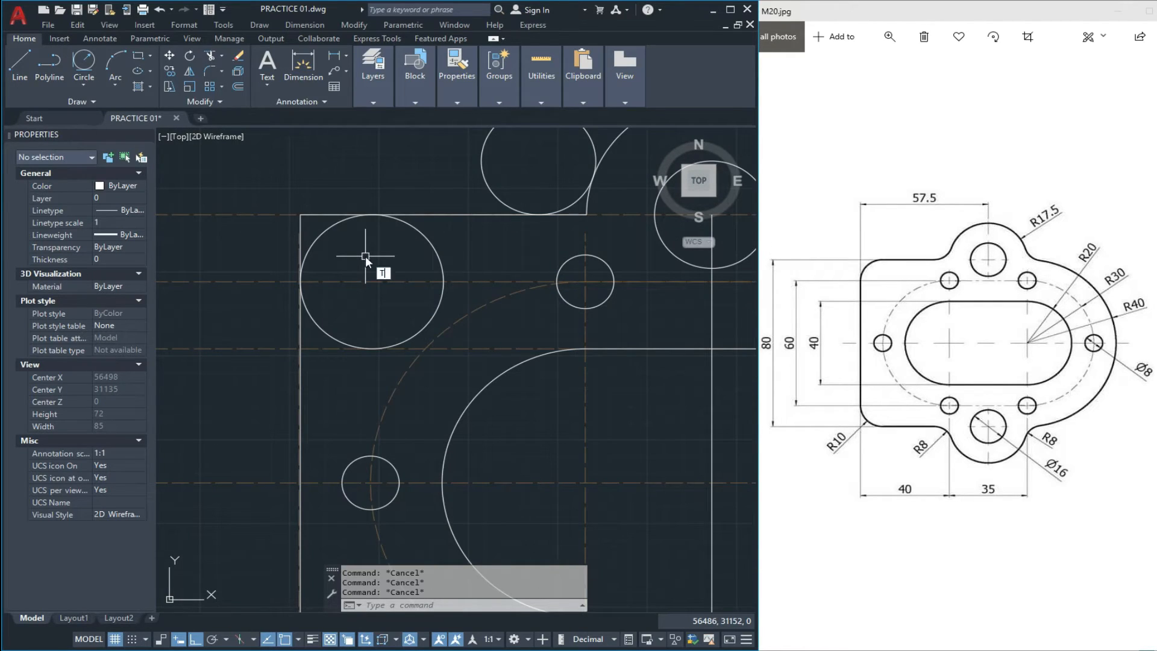
{"action": "type", "text": "R"}
{"action": "key", "text": "Return"}
{"action": "key", "text": "Return"}
{"action": "left_click", "coordinate": [438, 301]}
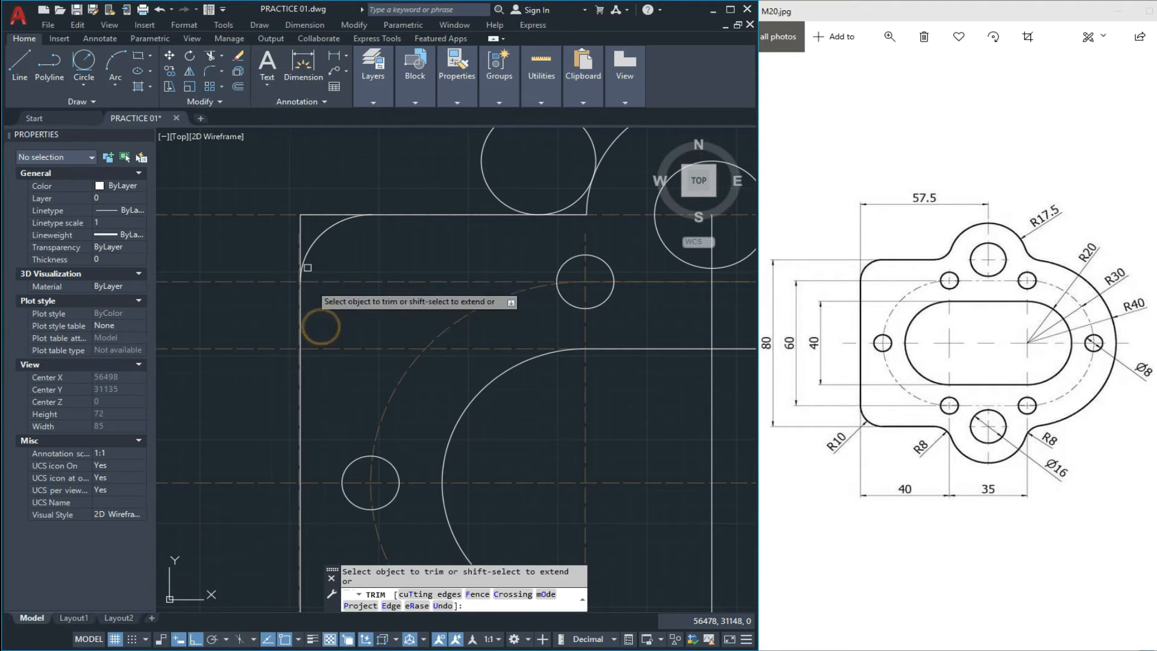
Trim the left and top edges beyond the upper-left R10 arc, choosing the white outline lines over the construction lines.
{"action": "scroll", "coordinate": [300, 235], "scroll_direction": "up", "scroll_amount": 4}
{"action": "left_click", "coordinate": [296, 243]}
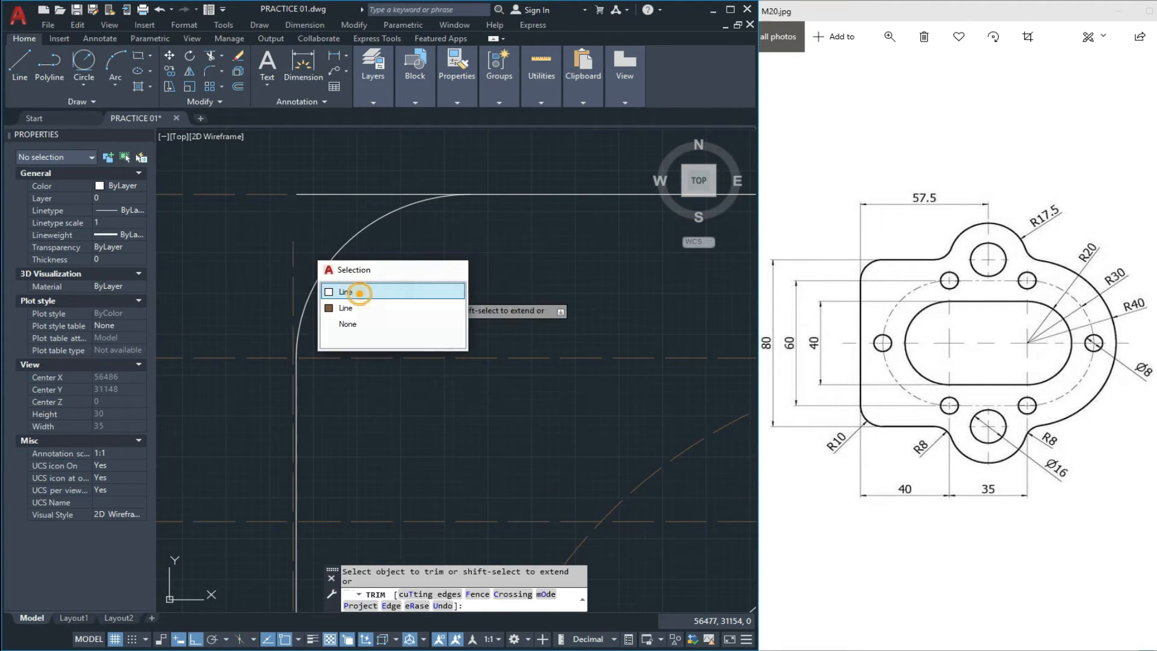
{"action": "left_click", "coordinate": [360, 293]}
{"action": "left_click", "coordinate": [339, 192]}
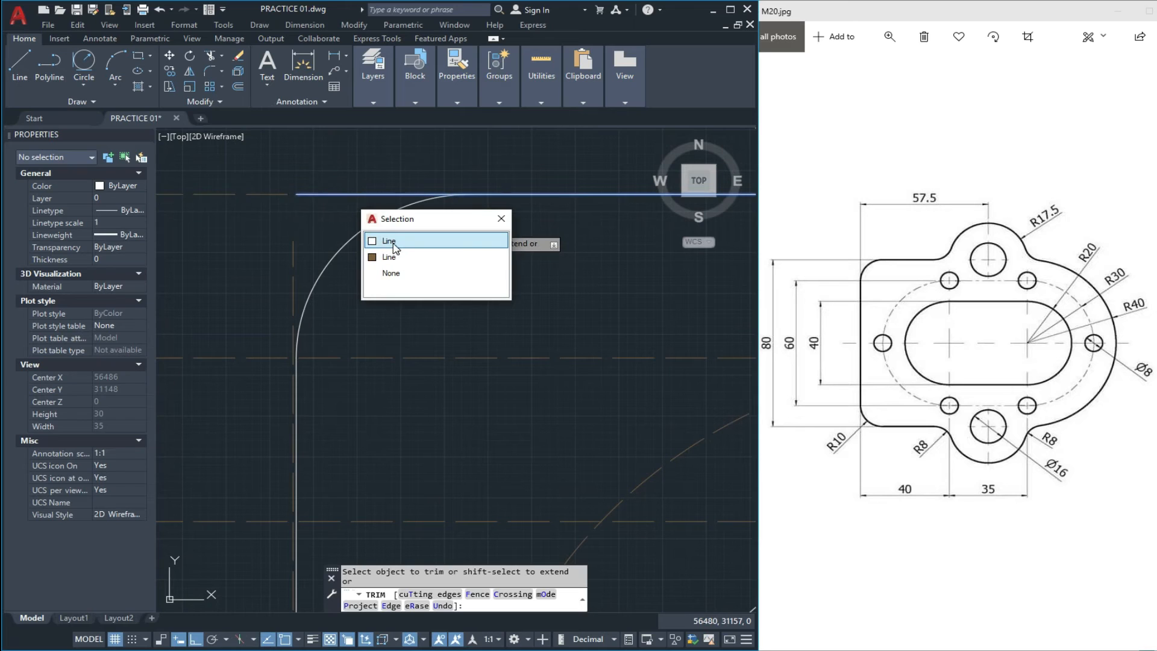
{"action": "left_click", "coordinate": [388, 241]}
Erase the dashed vertical construction line beside the plate's left edge.
{"action": "key", "text": "Escape"}
{"action": "left_click", "coordinate": [305, 264]}
{"action": "left_click", "coordinate": [280, 245]}
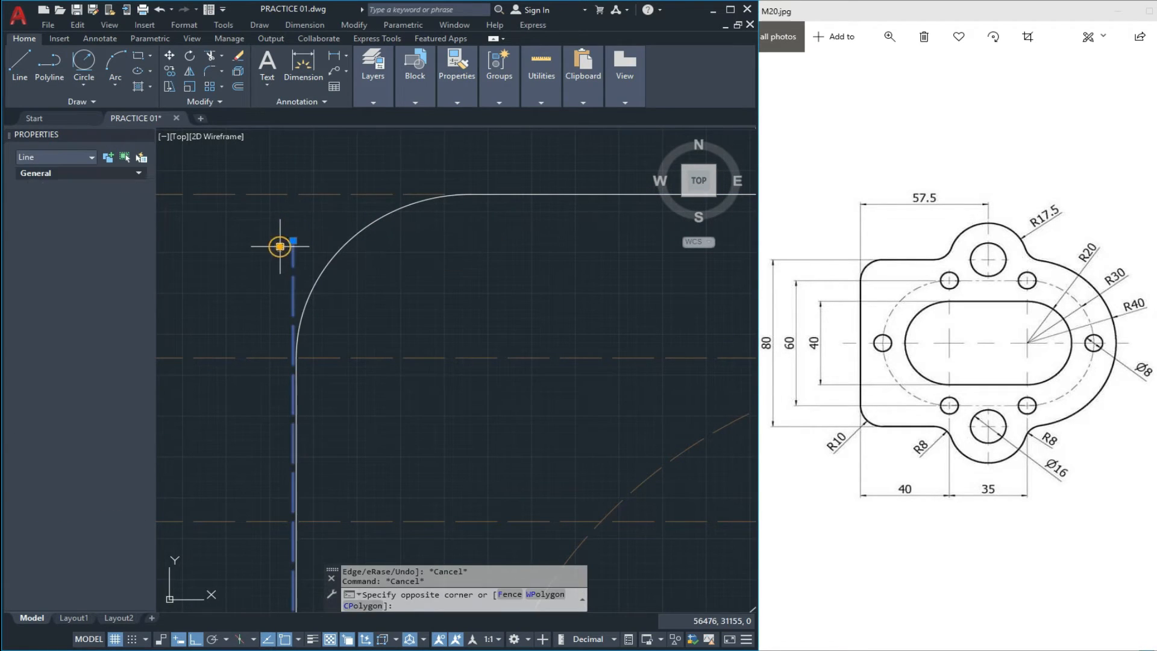
{"action": "type", "text": "e"}
{"action": "key", "text": "Return"}
Trim the lower-left radius 10 circle and the plate's left edge back to where they meet.
{"action": "scroll", "coordinate": [293, 249], "scroll_direction": "down", "scroll_amount": 5}
{"action": "key", "text": "Escape"}
{"action": "scroll", "coordinate": [305, 258], "scroll_direction": "down", "scroll_amount": 2}
{"action": "middle_click_drag", "start_coordinate": [315, 330], "coordinate": [317, 297]}
{"action": "scroll", "coordinate": [301, 425], "scroll_direction": "up", "scroll_amount": 6}
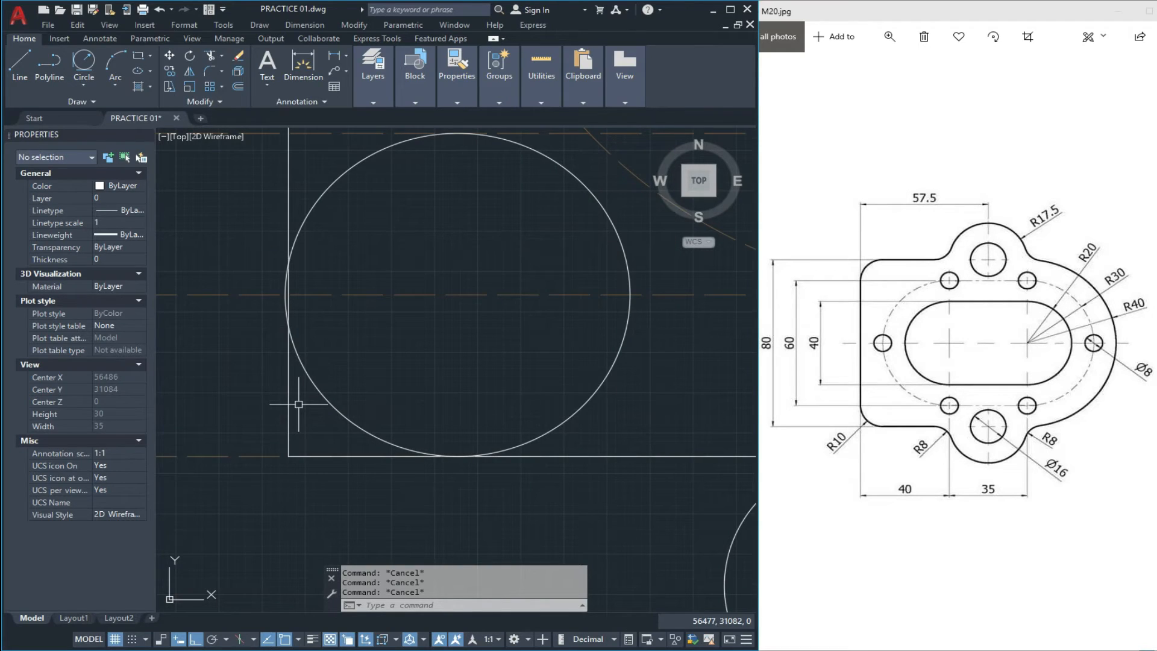
{"action": "key", "text": "Return"}
{"action": "key", "text": "Return"}
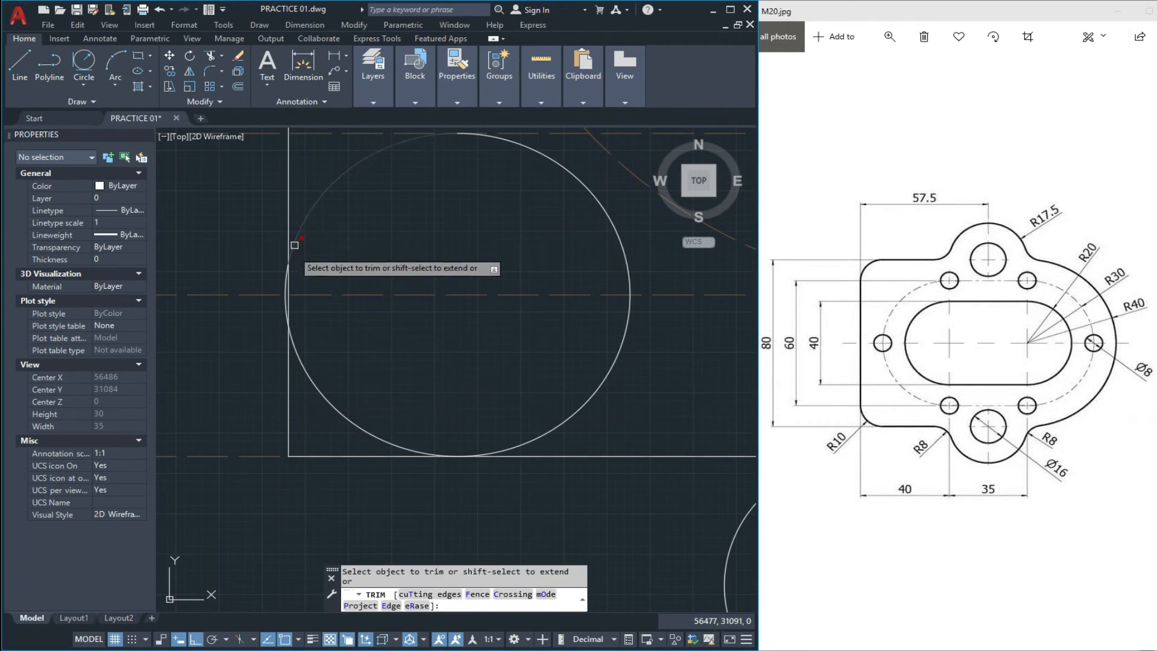
{"action": "left_click", "coordinate": [295, 237]}
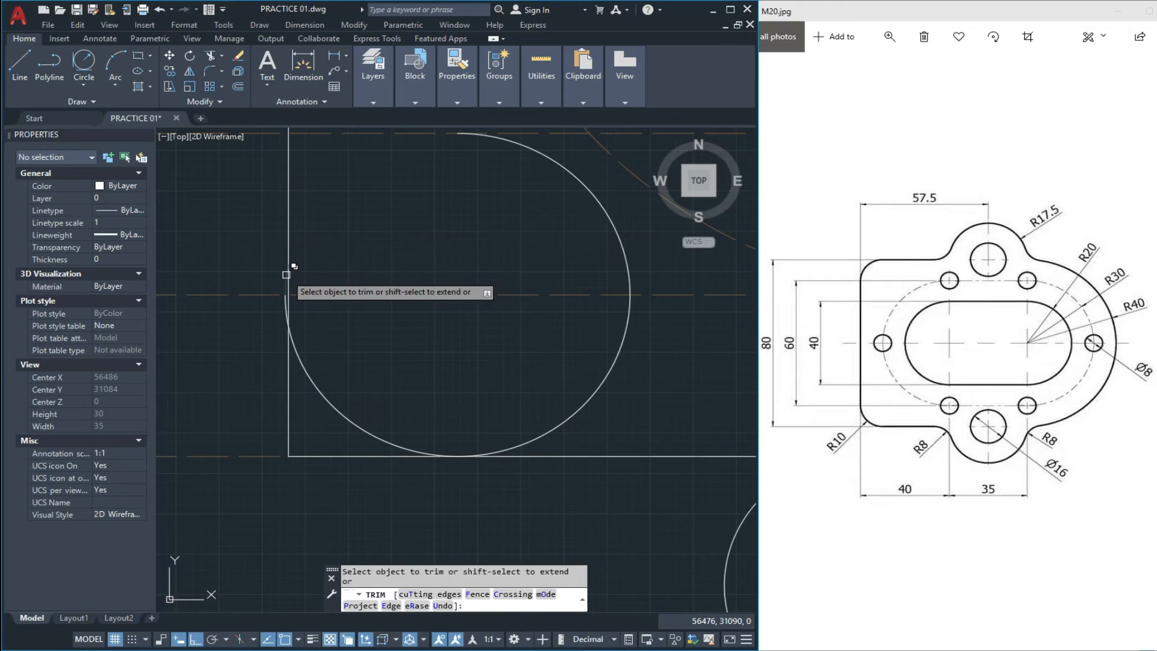
{"action": "left_click", "coordinate": [284, 297]}
{"action": "left_click", "coordinate": [329, 323]}
{"action": "left_click", "coordinate": [284, 305]}
{"action": "left_click", "coordinate": [288, 376]}
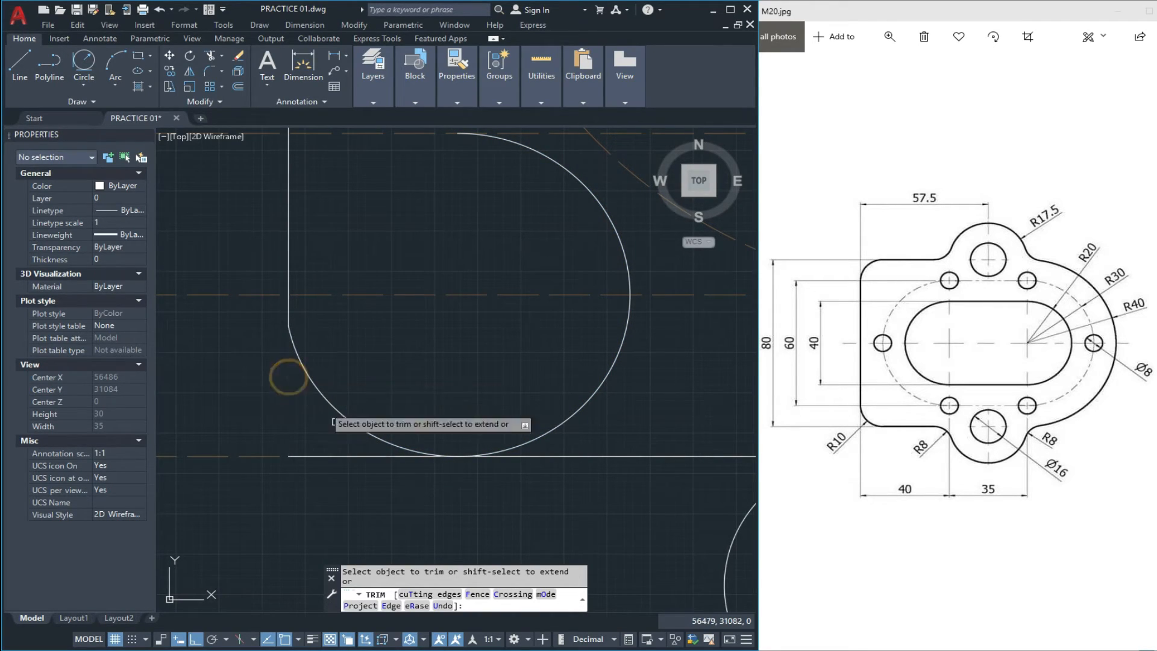
Trim the bottom edge beyond the lower-left R10 arc, choosing the white outline line.
{"action": "left_click", "coordinate": [384, 455]}
{"action": "left_click", "coordinate": [442, 500]}
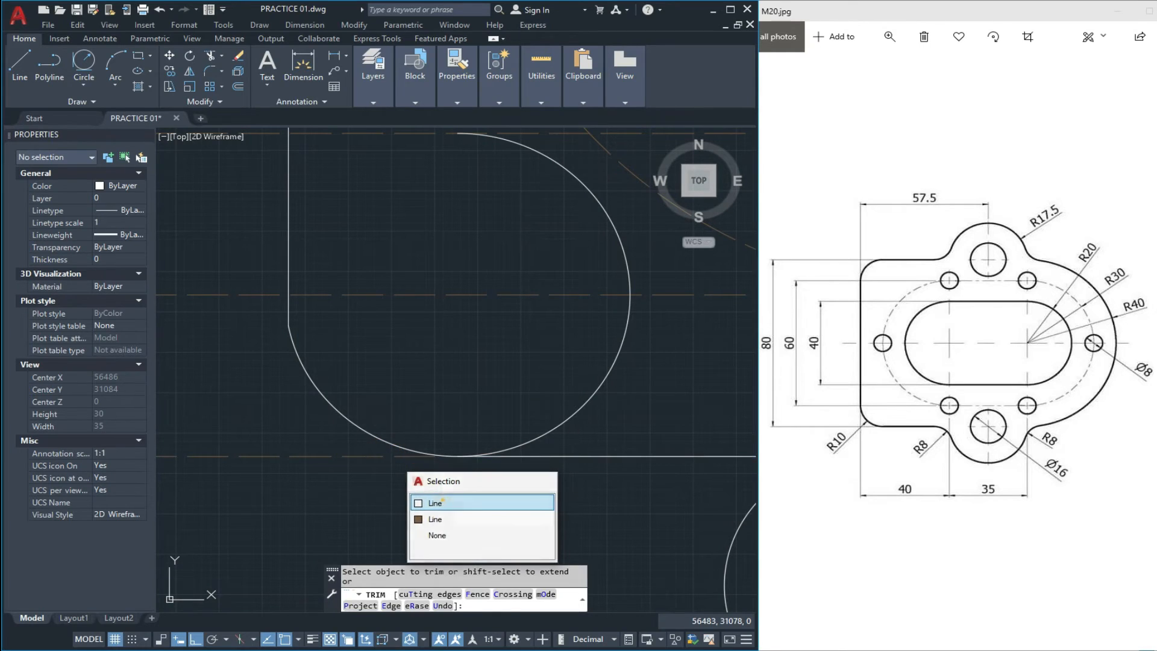
{"action": "left_click", "coordinate": [443, 500]}
{"action": "left_click", "coordinate": [353, 473]}
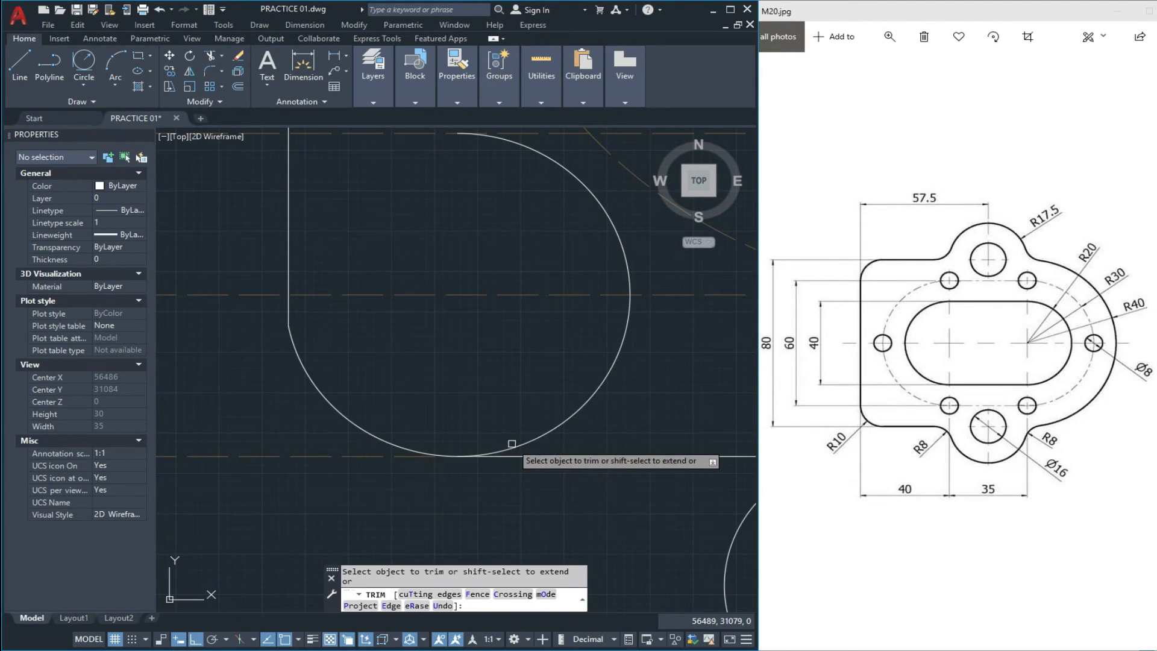
Erase the leftover inner quarter of the lower-left radius 10 circle.
{"action": "scroll", "coordinate": [511, 444], "scroll_direction": "down", "scroll_amount": 5}
{"action": "key", "text": "Escape"}
{"action": "left_click", "coordinate": [490, 331]}
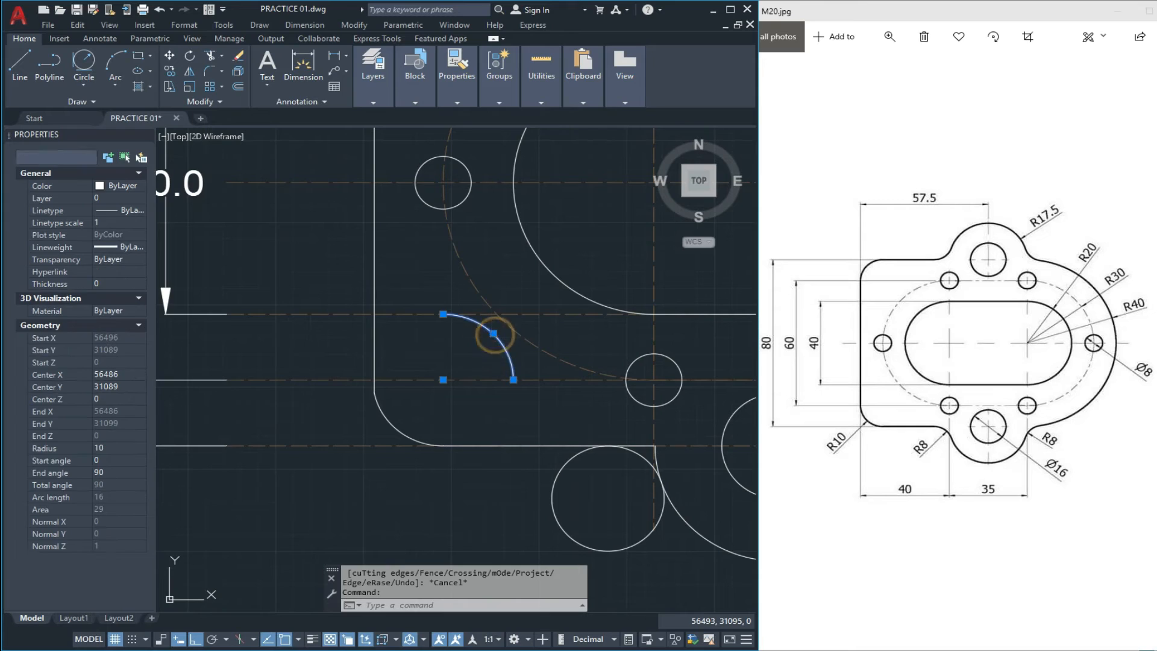
{"action": "type", "text": "e"}
{"action": "key", "text": "Return"}
Trim the upper-left radius 8 circle down to the blend arc between the top edge and the R17.5 lobe.
{"action": "scroll", "coordinate": [333, 382], "scroll_direction": "down", "scroll_amount": 2}
{"action": "scroll", "coordinate": [333, 382], "scroll_direction": "down", "scroll_amount": 2}
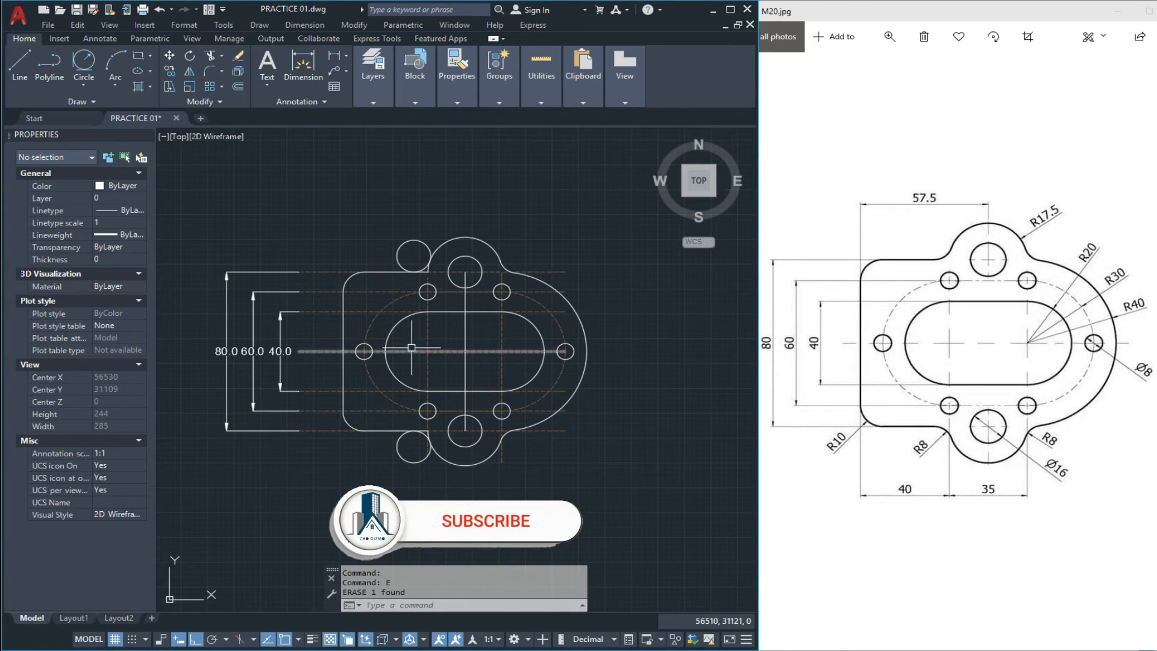
{"action": "key", "text": "Escape"}
{"action": "key", "text": "Escape"}
{"action": "scroll", "coordinate": [403, 298], "scroll_direction": "up", "scroll_amount": 9}
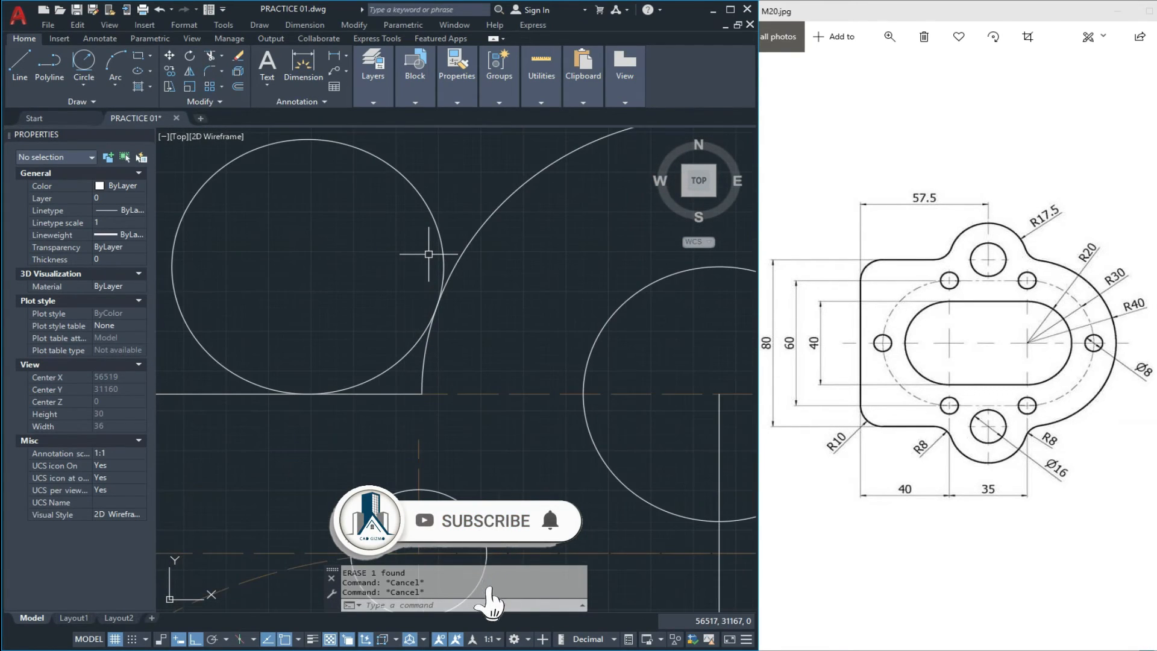
{"action": "type", "text": "TR"}
{"action": "key", "text": "Return"}
{"action": "key", "text": "Return"}
{"action": "left_click", "coordinate": [441, 246]}
{"action": "left_click", "coordinate": [259, 383]}
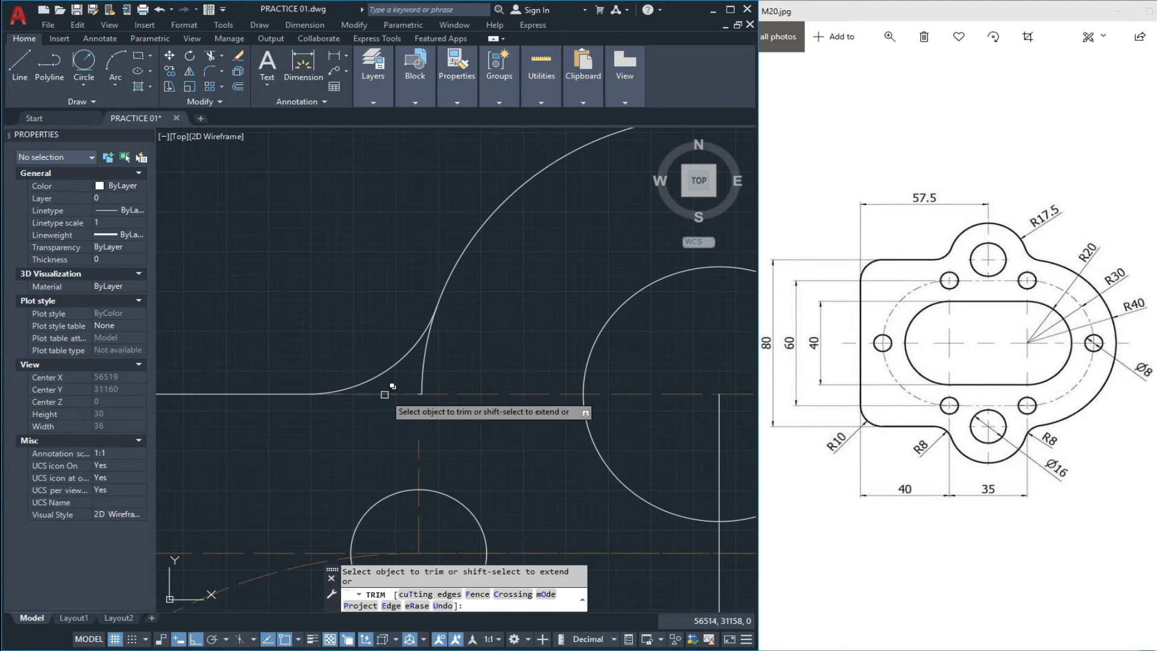
Trim the top edge and the upper R17.5 arc beyond their tangent points with the upper-left R8 blend.
{"action": "left_click", "coordinate": [382, 394]}
{"action": "left_click", "coordinate": [444, 443]}
{"action": "left_click", "coordinate": [423, 366]}
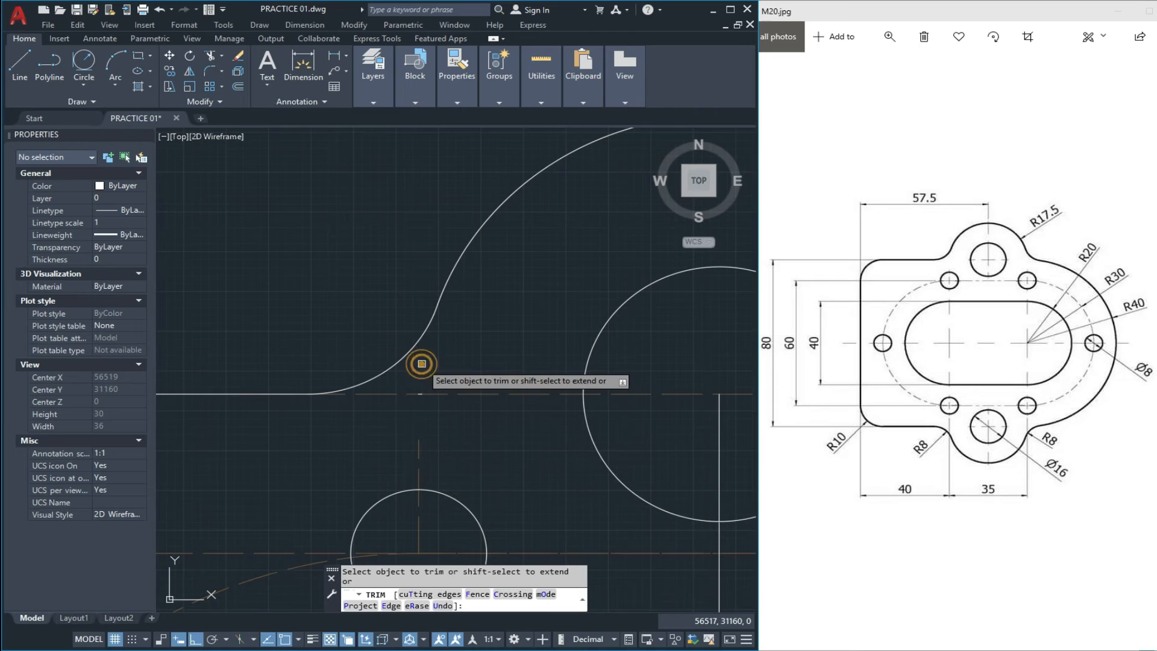
Erase the small leftover line piece beneath the upper-left R8 blend.
{"action": "key", "text": "Escape"}
{"action": "left_click", "coordinate": [354, 338]}
{"action": "left_click", "coordinate": [444, 421]}
{"action": "type", "text": "E"}
{"action": "key", "text": "Return"}
{"action": "key", "text": "Escape"}
Trim the lower-left radius 8 circle down to the blend arc between the bottom edge and the R17.5 lobe.
{"action": "scroll", "coordinate": [380, 392], "scroll_direction": "down", "scroll_amount": 5}
{"action": "scroll", "coordinate": [402, 353], "scroll_direction": "down", "scroll_amount": 3}
{"action": "scroll", "coordinate": [376, 489], "scroll_direction": "up", "scroll_amount": 3}
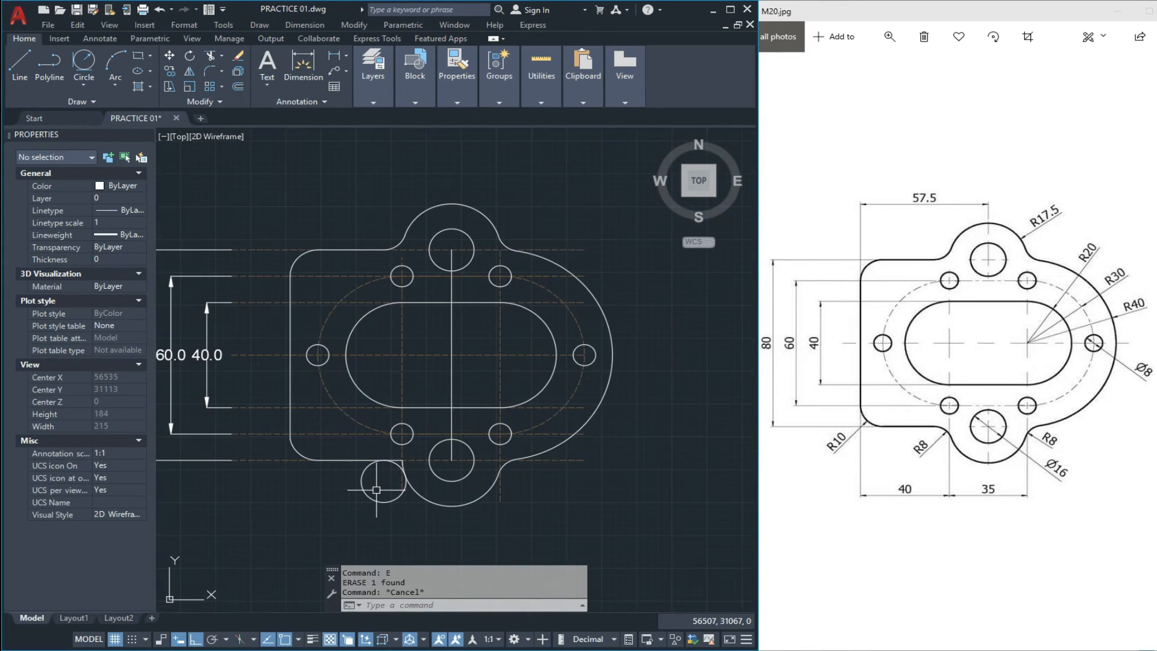
{"action": "scroll", "coordinate": [393, 260], "scroll_direction": "up", "scroll_amount": 10}
{"action": "left_click", "coordinate": [320, 222]}
{"action": "key", "text": "Escape"}
{"action": "scroll", "coordinate": [387, 247], "scroll_direction": "down", "scroll_amount": 10}
{"action": "scroll", "coordinate": [359, 484], "scroll_direction": "up", "scroll_amount": 5}
{"action": "key", "text": "Escape"}
{"action": "scroll", "coordinate": [406, 417], "scroll_direction": "down", "scroll_amount": 2}
{"action": "key", "text": "Escape"}
{"action": "scroll", "coordinate": [451, 482], "scroll_direction": "up", "scroll_amount": 2}
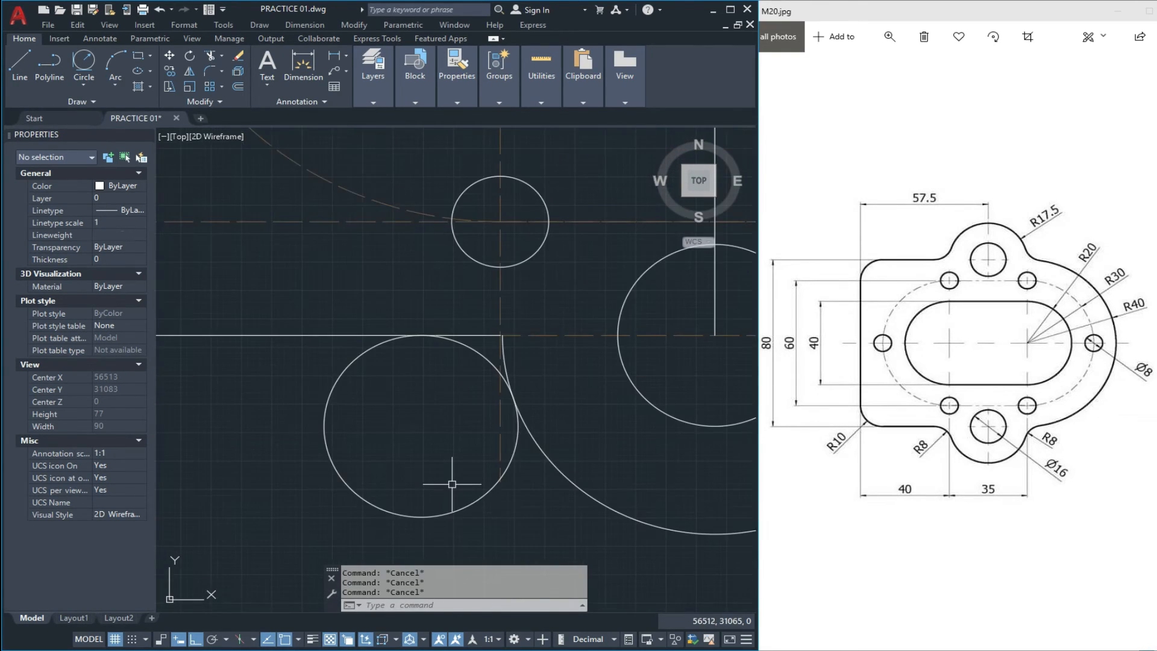
{"action": "type", "text": "tr"}
{"action": "key", "text": "Return"}
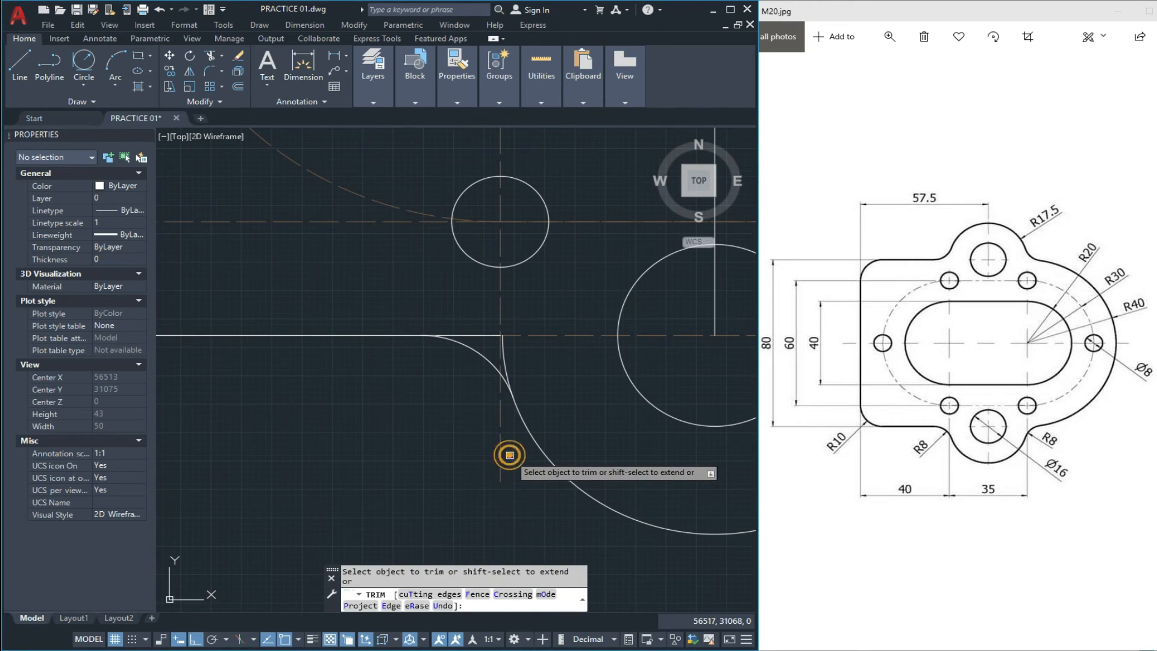
Trim the bottom edge beyond its tangent point with the lower-left R8 blend.
{"action": "scroll", "coordinate": [462, 323], "scroll_direction": "up", "scroll_amount": 3}
{"action": "left_click", "coordinate": [463, 323]}
{"action": "left_click", "coordinate": [514, 382]}
{"action": "key", "text": "Escape"}
{"action": "type", "text": "tr"}
{"action": "key", "text": "Return"}
{"action": "left_click", "coordinate": [488, 323]}
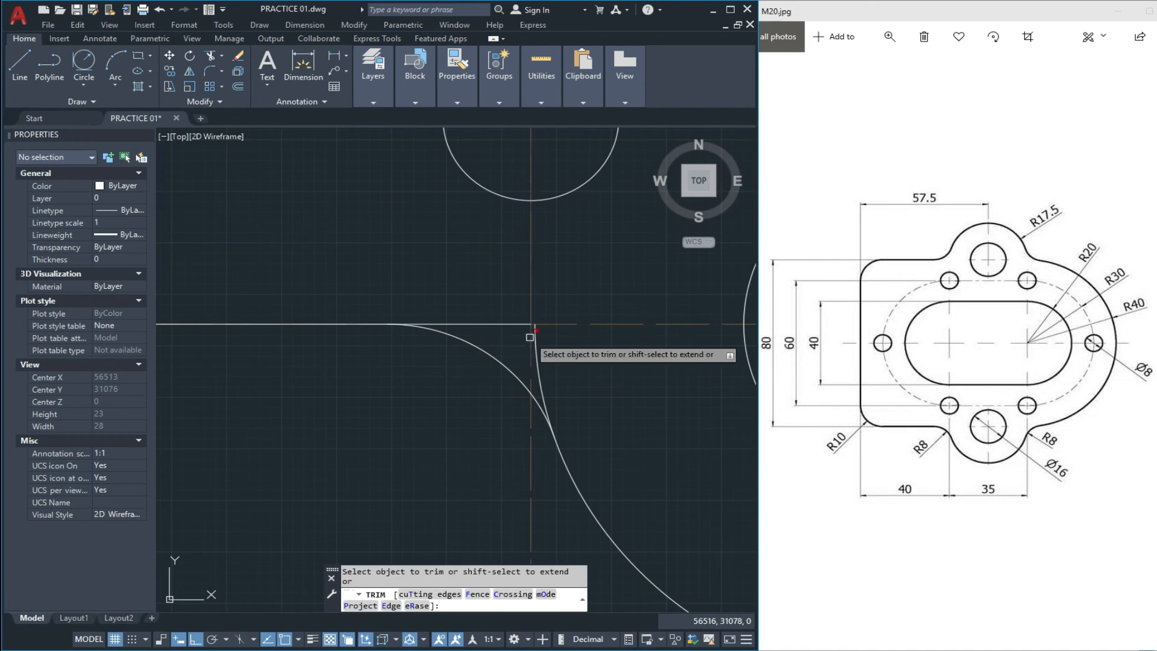
{"action": "left_click", "coordinate": [449, 323]}
Erase the leftover piece at the corner above the lower-left R8 blend.
{"action": "key", "text": "Escape"}
{"action": "left_click", "coordinate": [537, 324]}
{"action": "left_click", "coordinate": [550, 345]}
{"action": "type", "text": "e"}
{"action": "key", "text": "Return"}
{"action": "scroll", "coordinate": [525, 319], "scroll_direction": "down", "scroll_amount": 6}
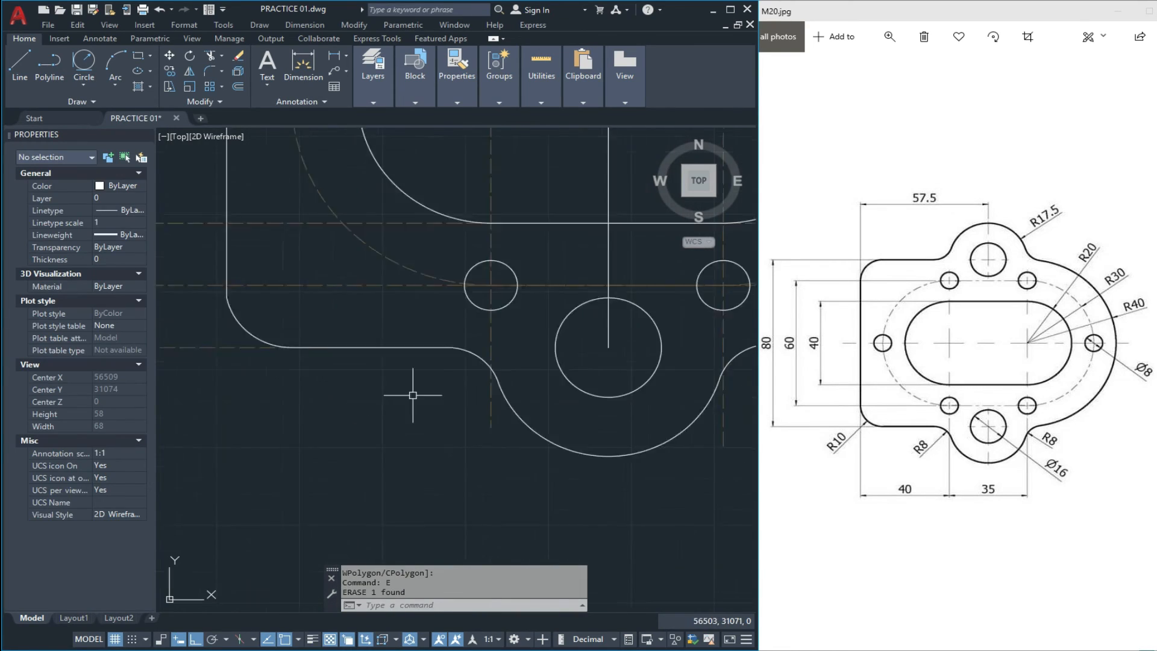
{"action": "left_click", "coordinate": [252, 344]}
{"action": "type", "text": "e"}
{"action": "key", "text": "Return"}
{"action": "scroll", "coordinate": [312, 308], "scroll_direction": "down", "scroll_amount": 5}
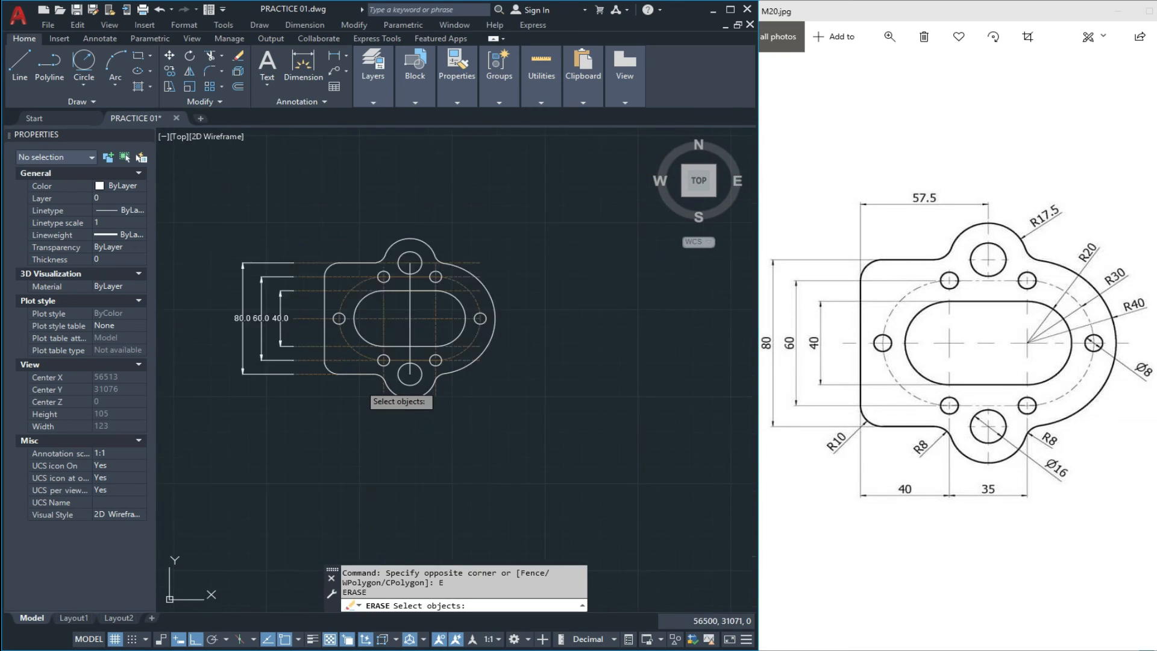
{"action": "key", "text": "Escape"}
Erase the 80, 60 and 40 dimensions together with the horizontal construction lines.
{"action": "left_click", "coordinate": [312, 263]}
{"action": "left_click", "coordinate": [253, 386]}
{"action": "type", "text": "e"}
{"action": "key", "text": "Return"}
Erase the solid vertical line joining the centres of the upper and lower 16 mm holes.
{"action": "scroll", "coordinate": [400, 355], "scroll_direction": "up", "scroll_amount": 2}
{"action": "scroll", "coordinate": [399, 356], "scroll_direction": "up", "scroll_amount": 4}
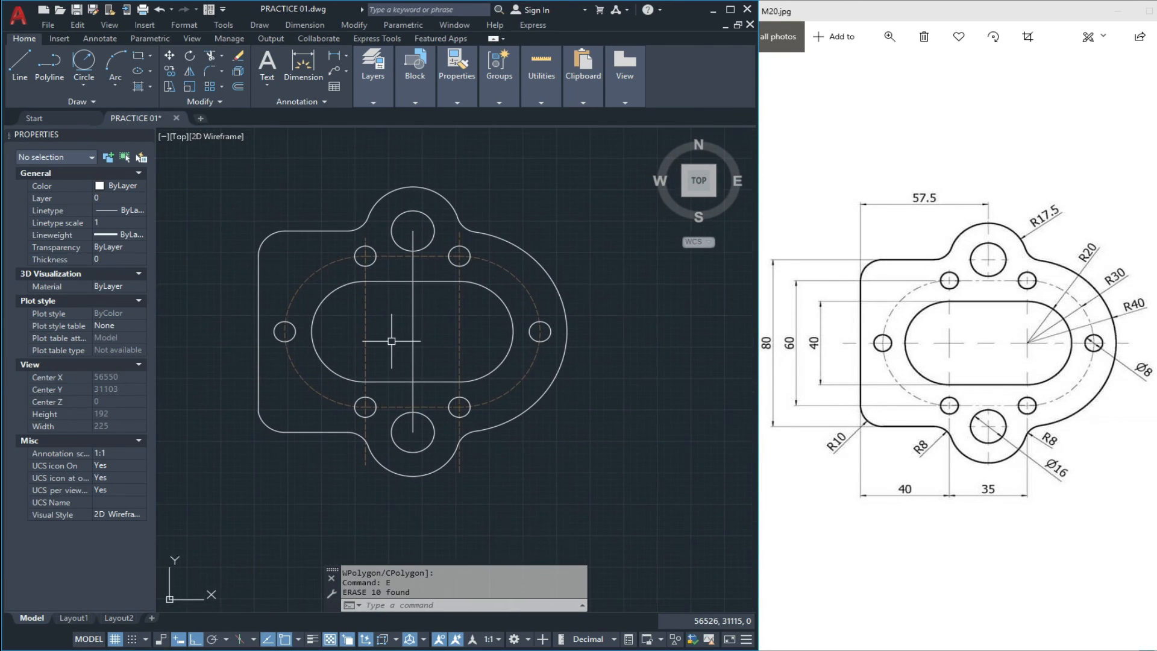
{"action": "key", "text": "Escape"}
{"action": "left_click", "coordinate": [432, 320]}
{"action": "left_click", "coordinate": [407, 328]}
{"action": "type", "text": "e"}
{"action": "key", "text": "Return"}
{"action": "key", "text": "Escape"}
{"action": "scroll", "coordinate": [382, 305], "scroll_direction": "up", "scroll_amount": 2}
{"action": "middle_click_drag", "start_coordinate": [387, 317], "coordinate": [397, 333]}
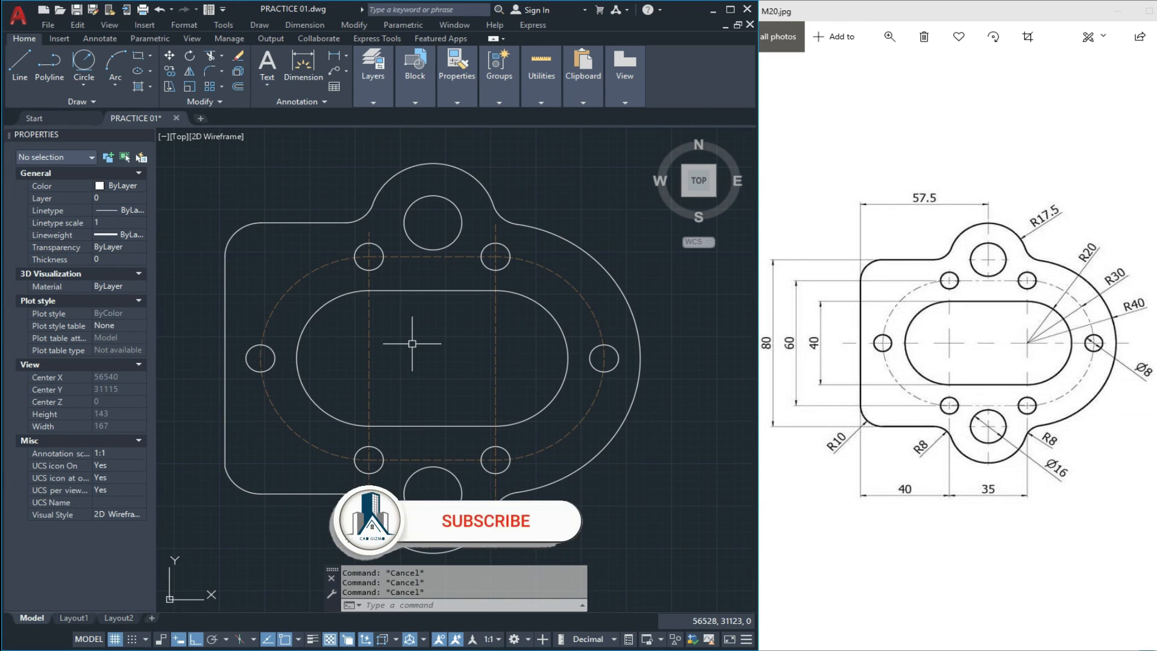